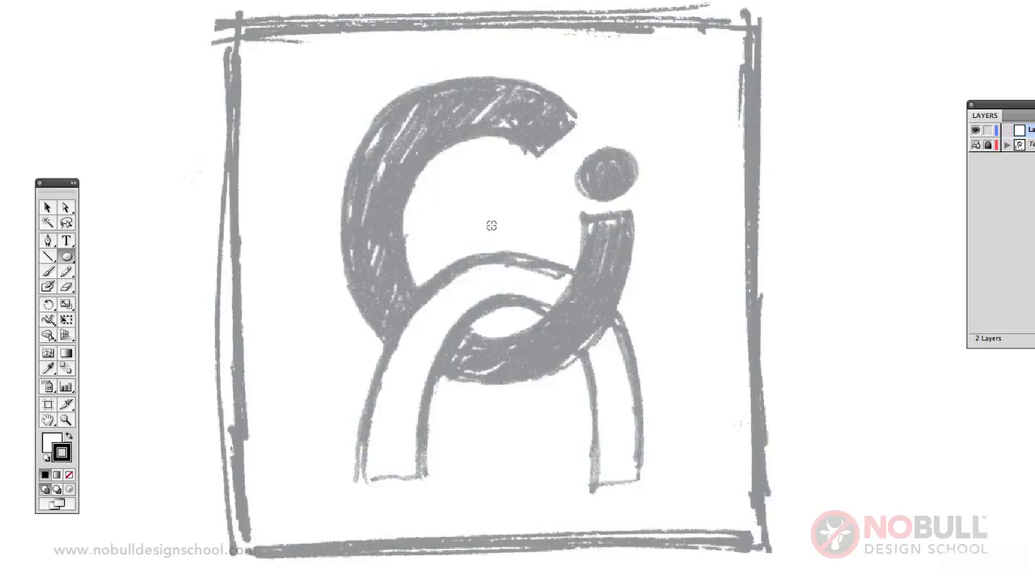
Step: Draw a circle about 22 mm across from its centre over the sketched C and remove its fill
left_click_drag(490, 225, 612, 350)
left_click_drag(612, 350, 612, 351)
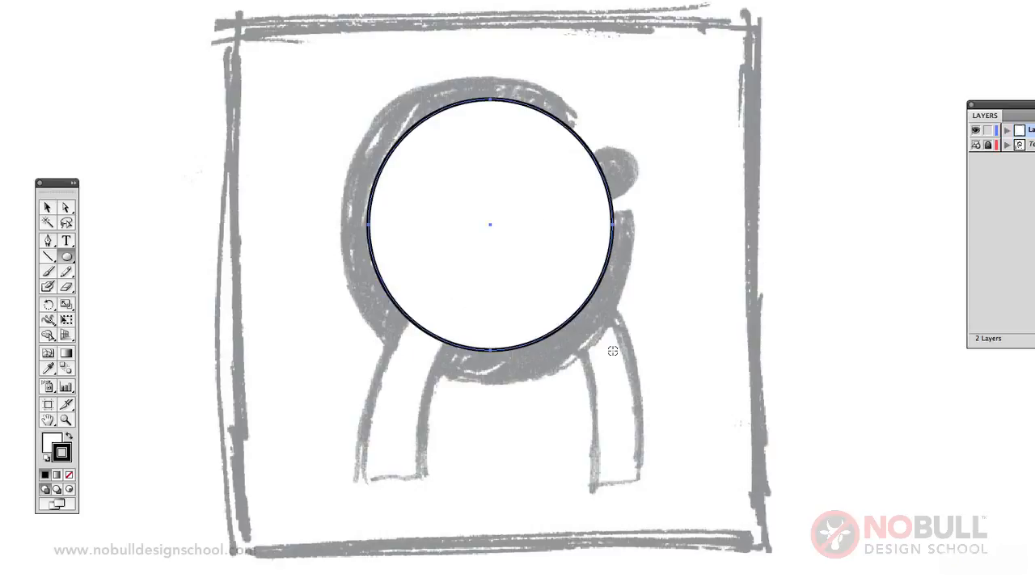
left_click(69, 475)
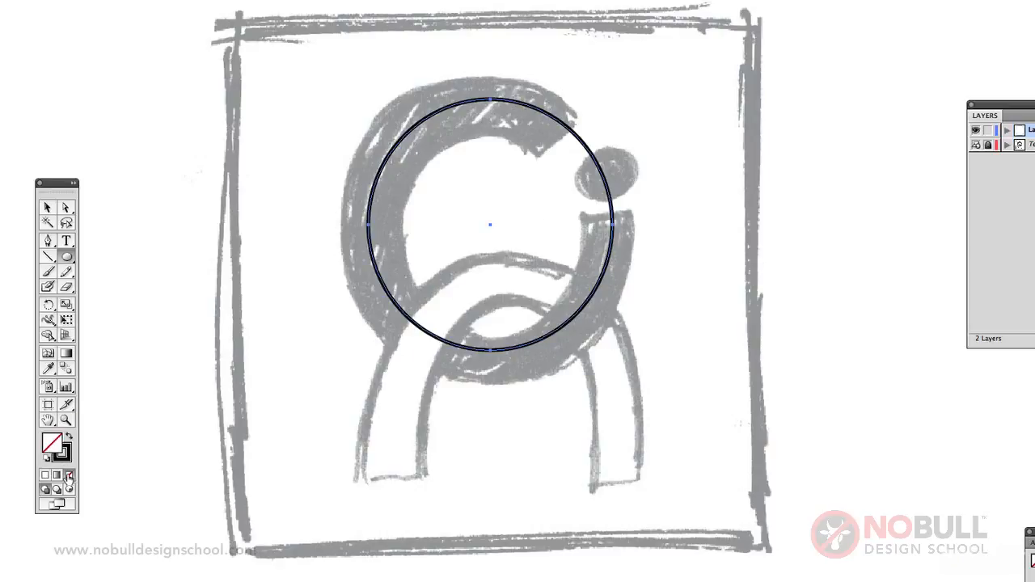
left_click(48, 208)
left_click(457, 127)
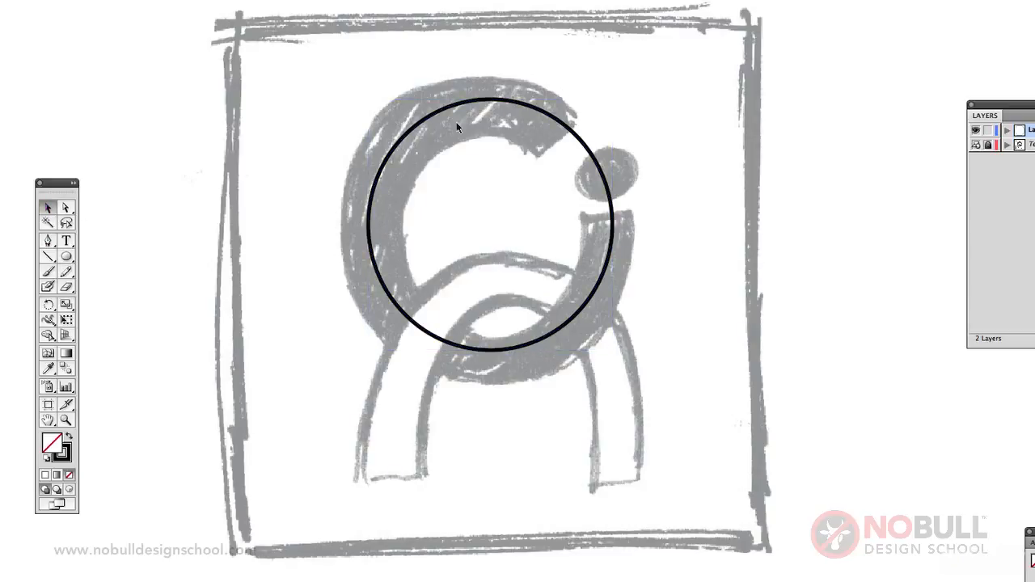
Step: Cut the circle with the Scissors tool at the C's upper end and the top of the i stem, and delete the segment between
left_click(512, 107)
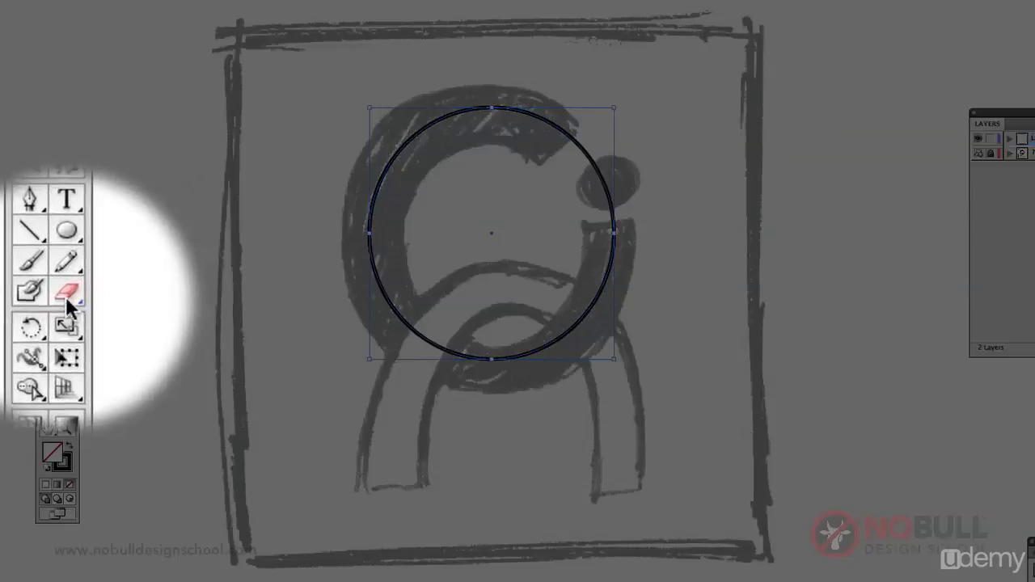
mouse_move(67, 299)
left_mouse_down()
mouse_move(137, 325)
mouse_move(104, 318)
left_mouse_up()
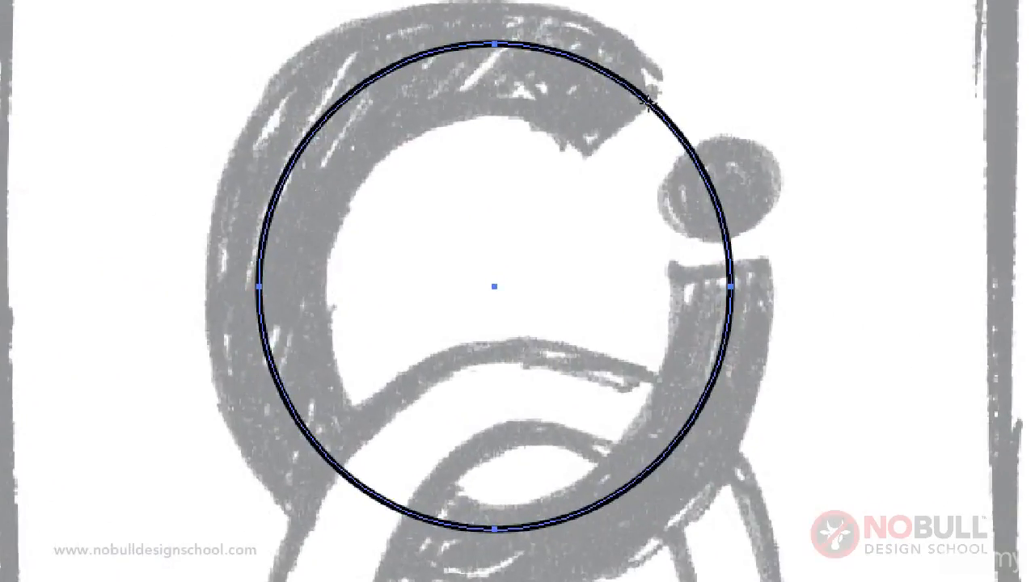
left_click(647, 103)
left_click(730, 260)
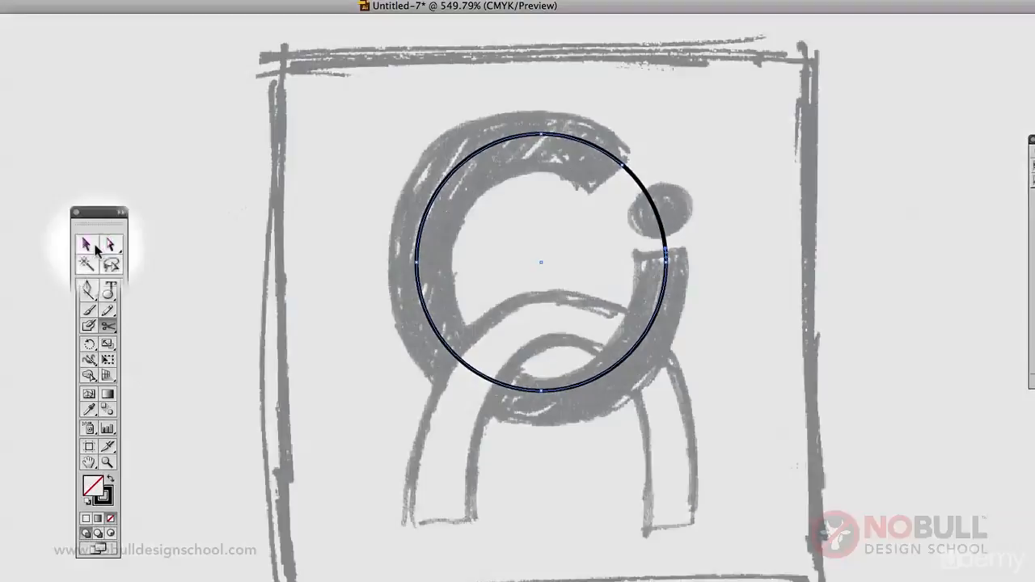
left_click(110, 244)
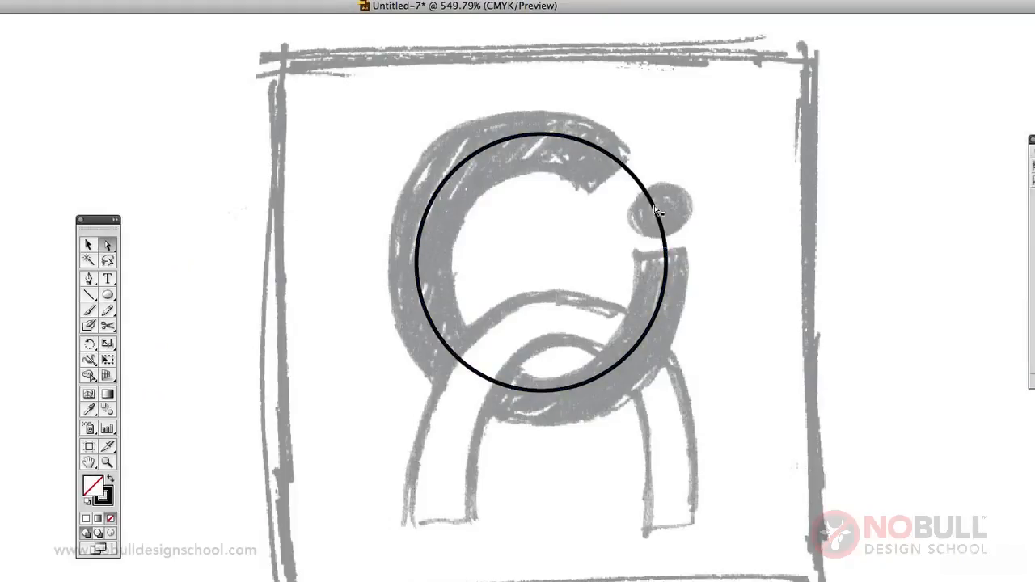
left_click(656, 211)
key("Delete")
Step: Set the stroke weight of the remaining C-shaped arc to 10 pt
left_click(594, 147)
left_click_drag(594, 152, 597, 159)
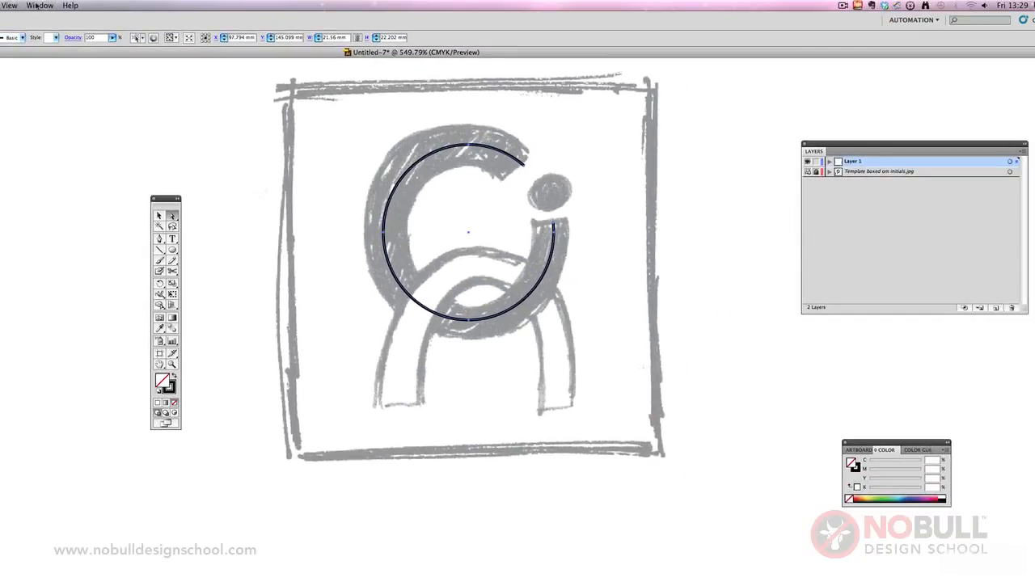
left_click(38, 6)
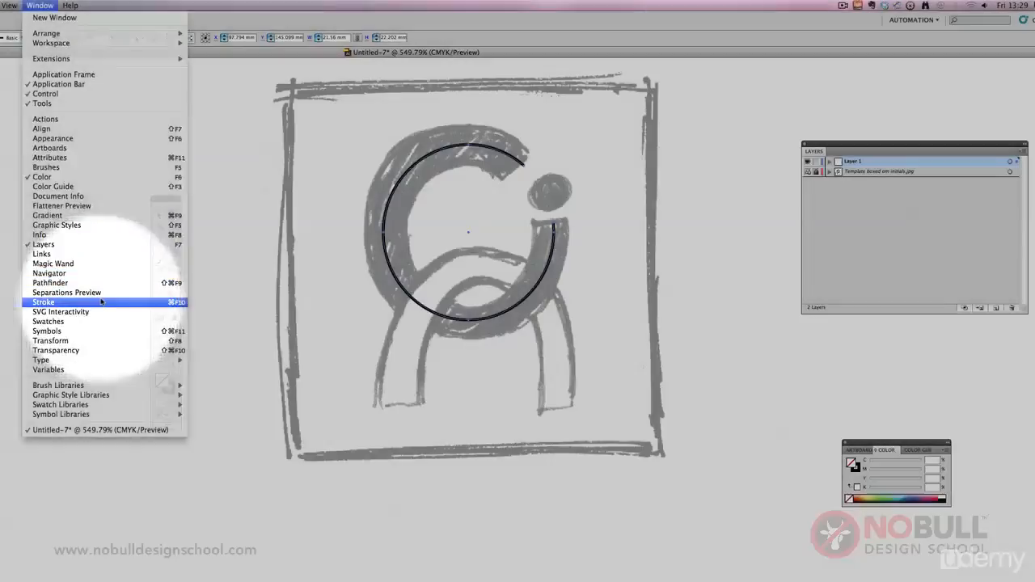
left_click(101, 302)
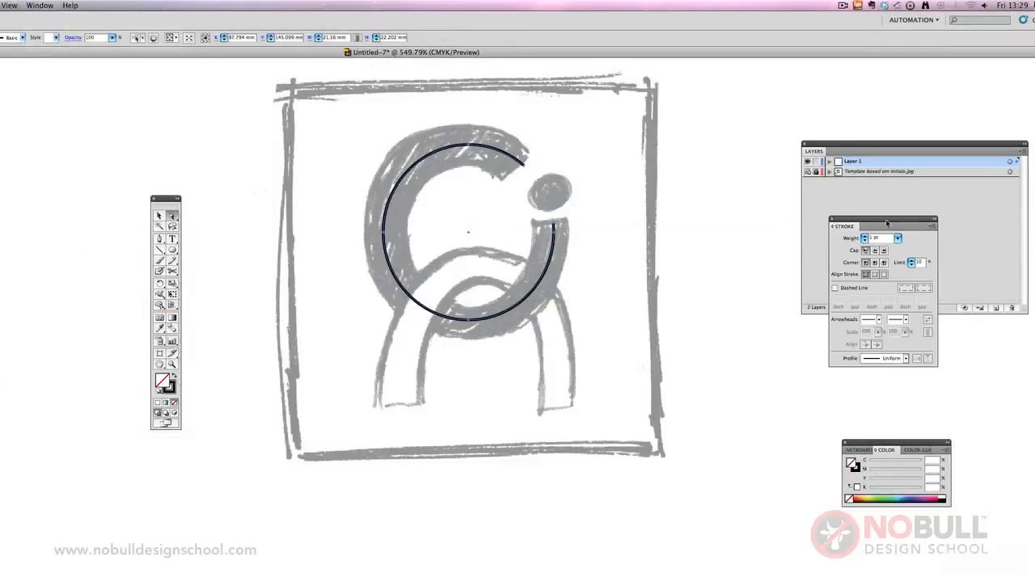
mouse_move(887, 223)
left_mouse_down()
mouse_move(750, 226)
mouse_move(713, 206)
mouse_move(726, 193)
left_mouse_up()
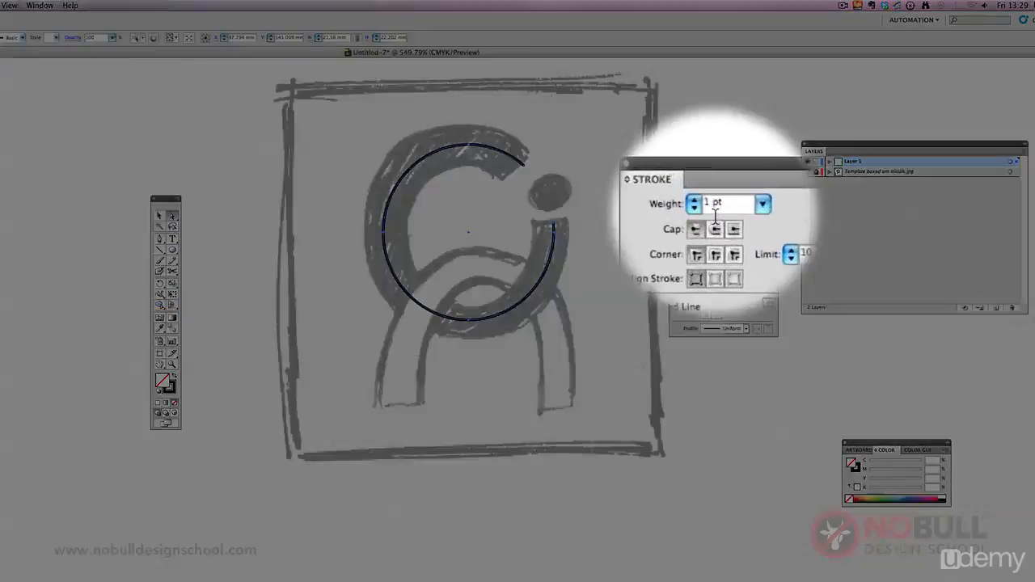
type("10")
key("Return")
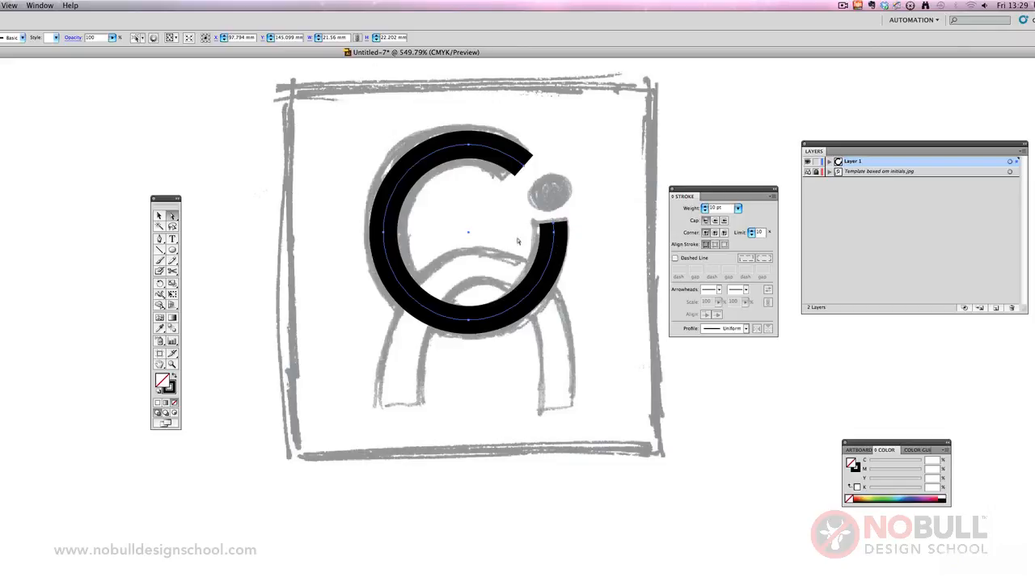
left_click(679, 155)
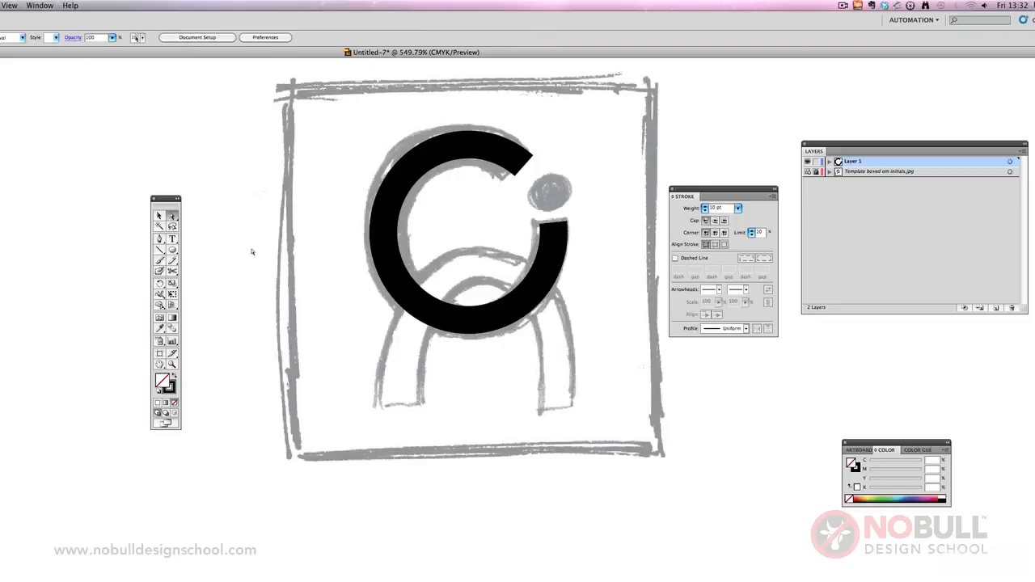
Step: Set the Rounded Rectangle tool's corner radius large enough for fully rounded ends, discarding the sample shape it creates
left_click(173, 250)
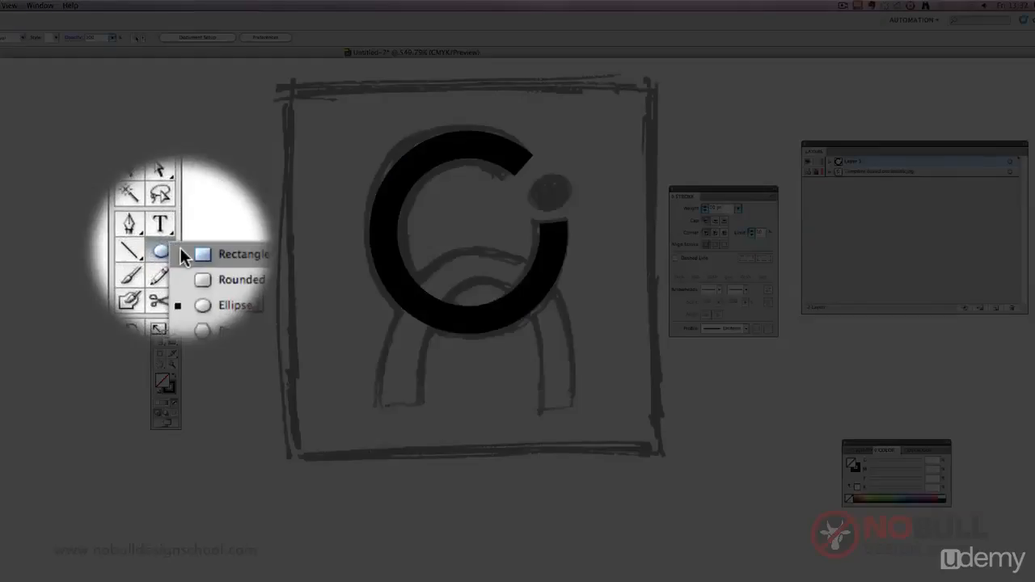
left_click(219, 261)
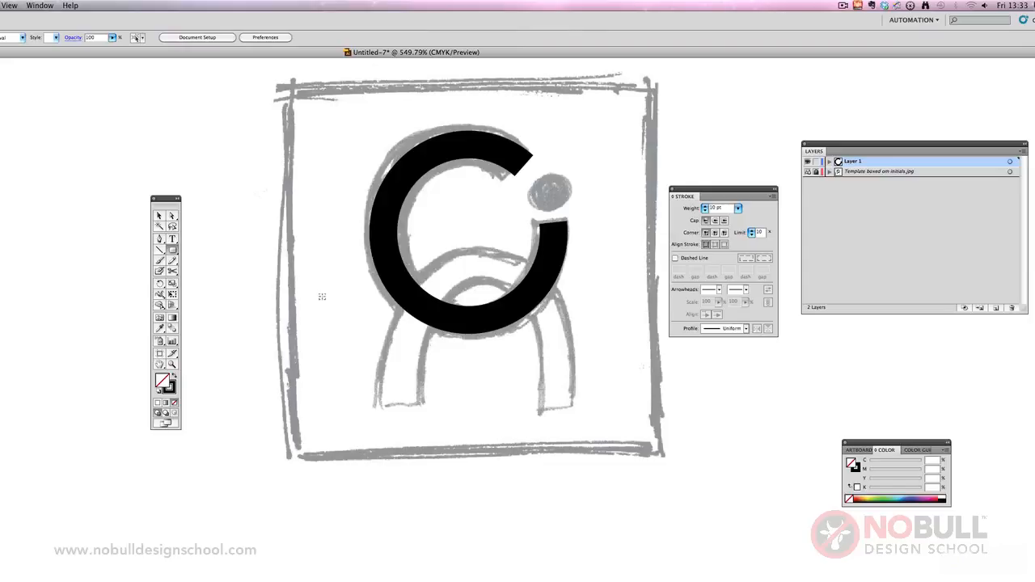
left_click(322, 297)
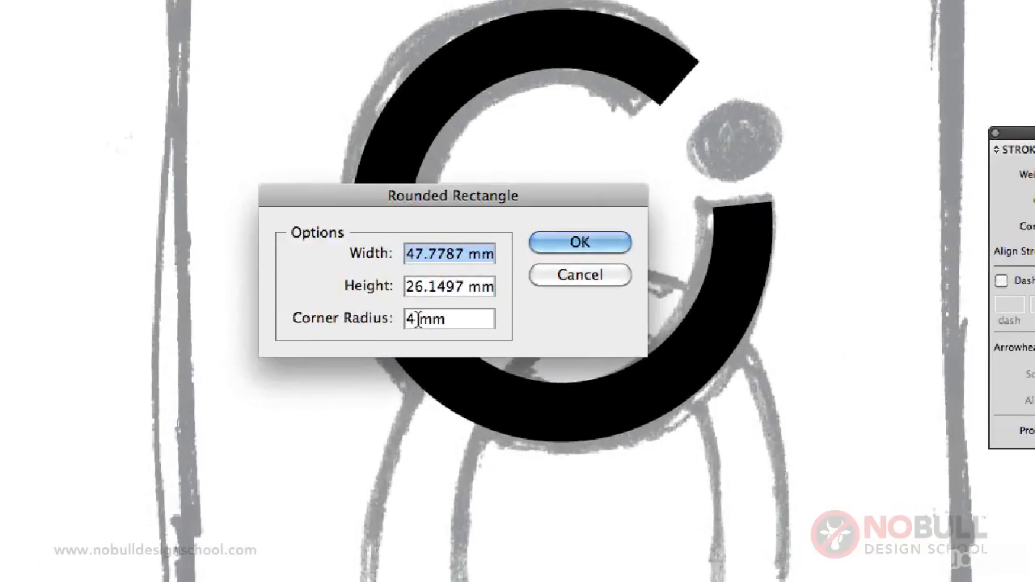
double_click(418, 320)
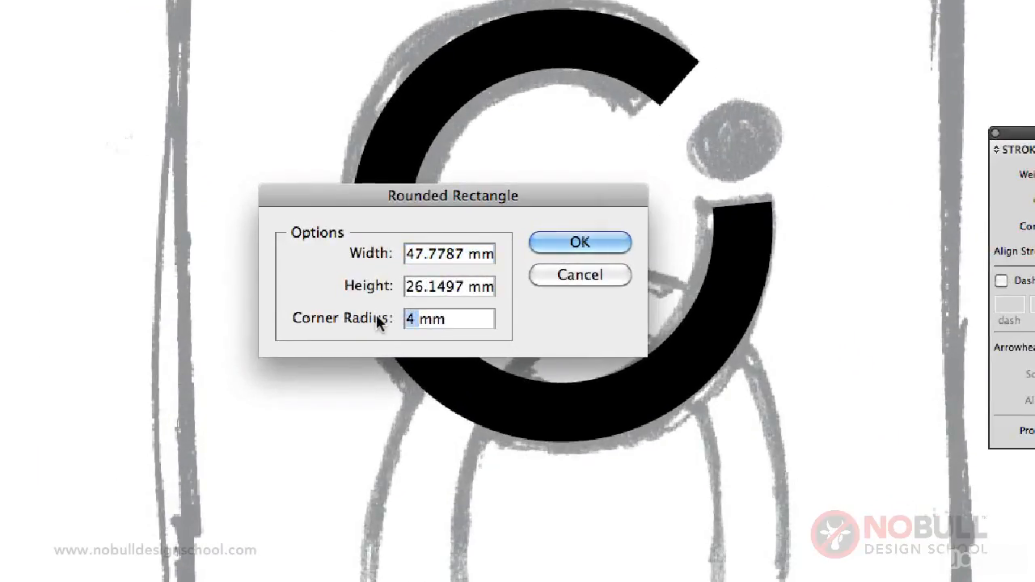
type("30")
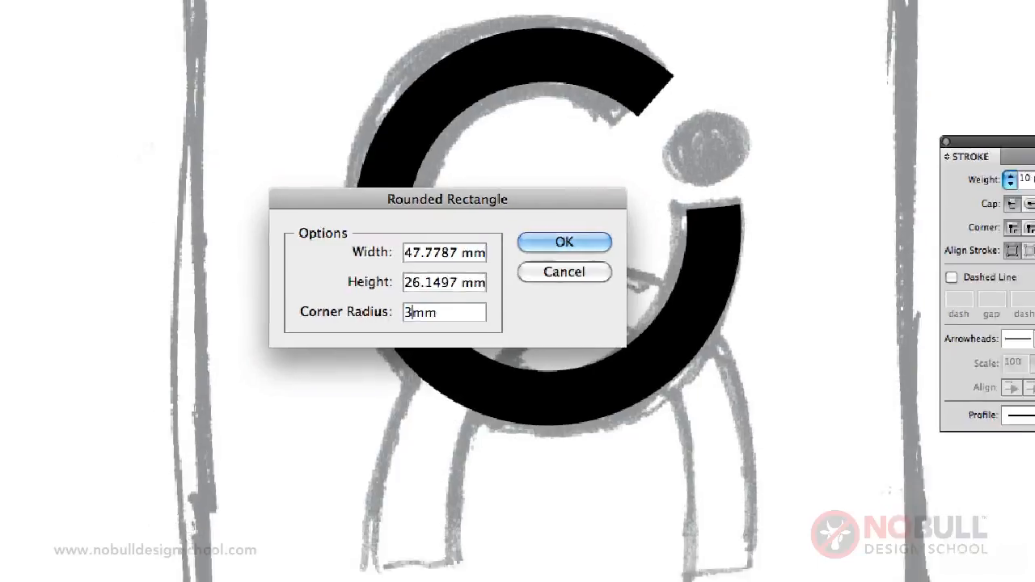
key("Return")
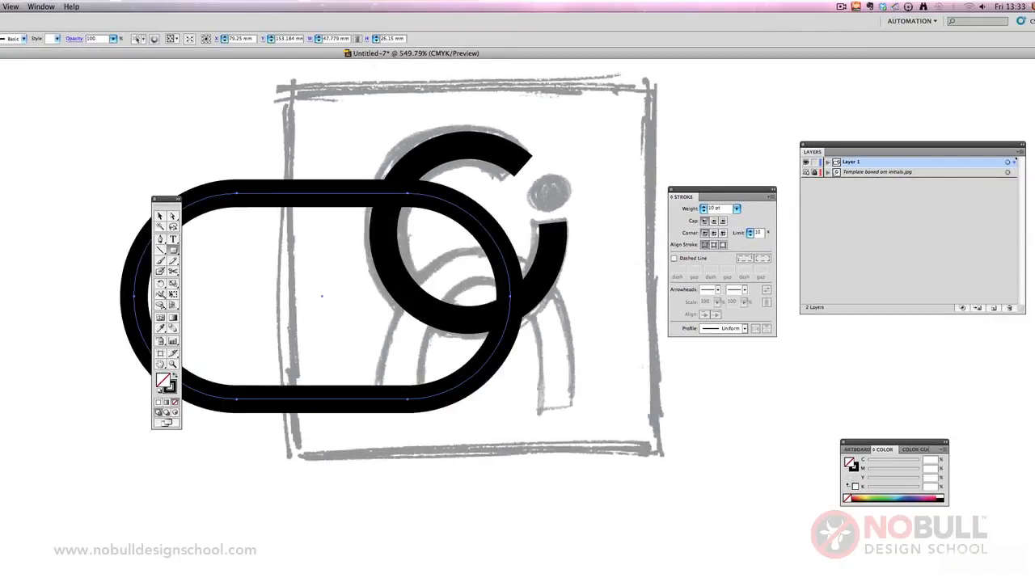
key("Delete")
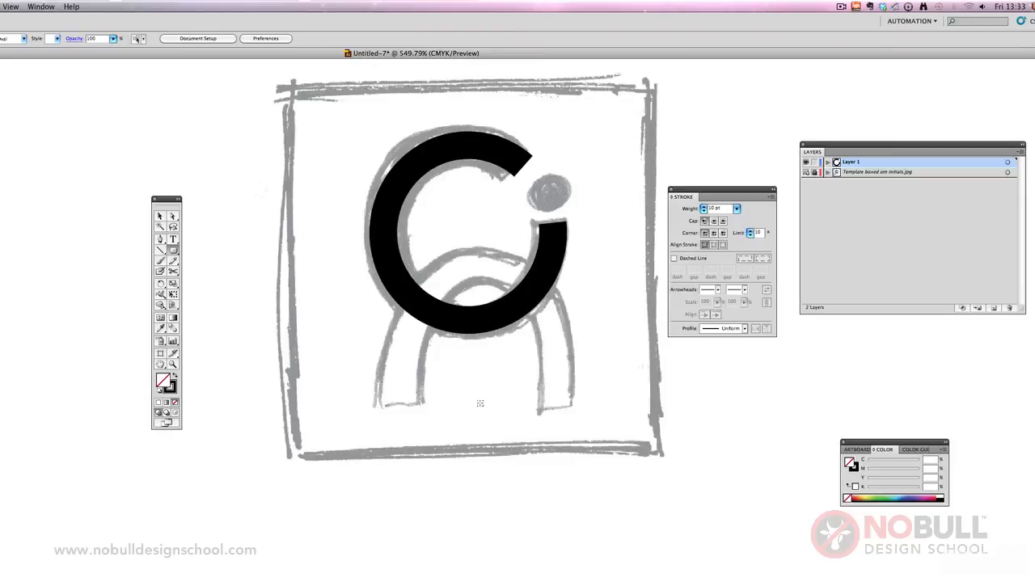
Step: Draw an upright rounded rectangle about 21.8 by 34.5 mm over the sketched arch and nudge it left under the C
mouse_move(480, 402)
left_mouse_down()
mouse_move(513, 427)
mouse_move(569, 523)
mouse_move(567, 538)
left_mouse_up()
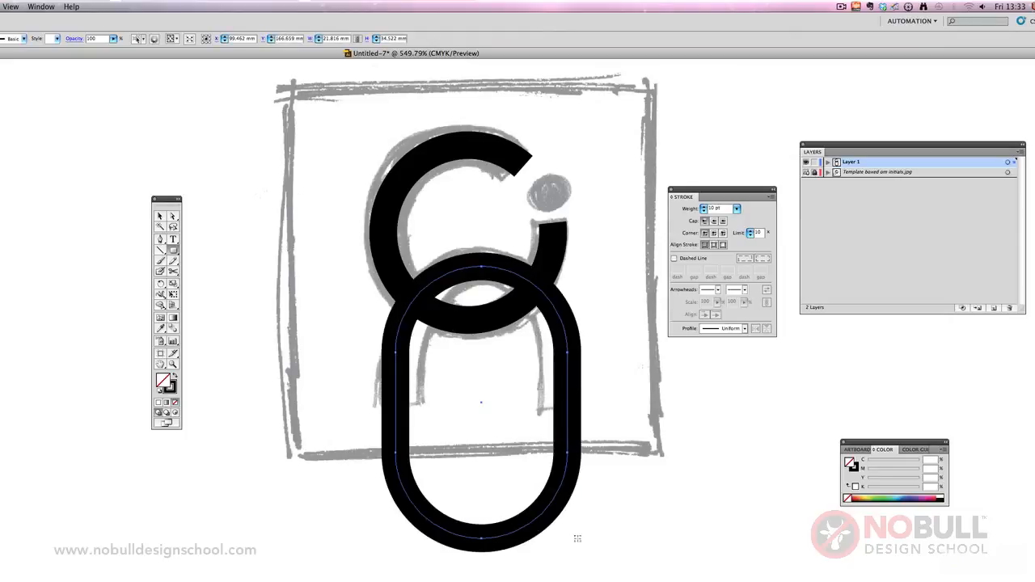
left_click(166, 218)
left_click(586, 314)
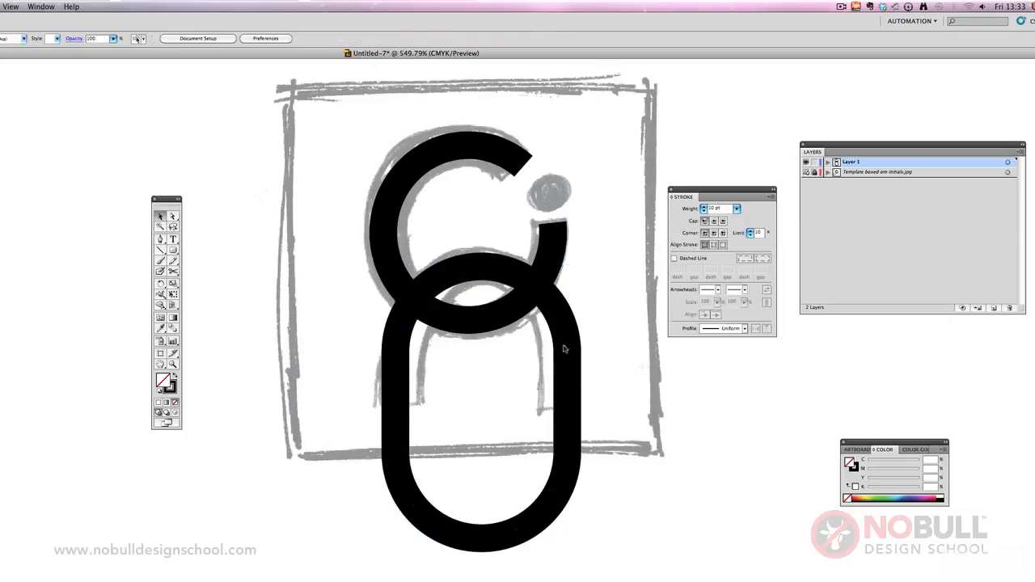
left_click(566, 332)
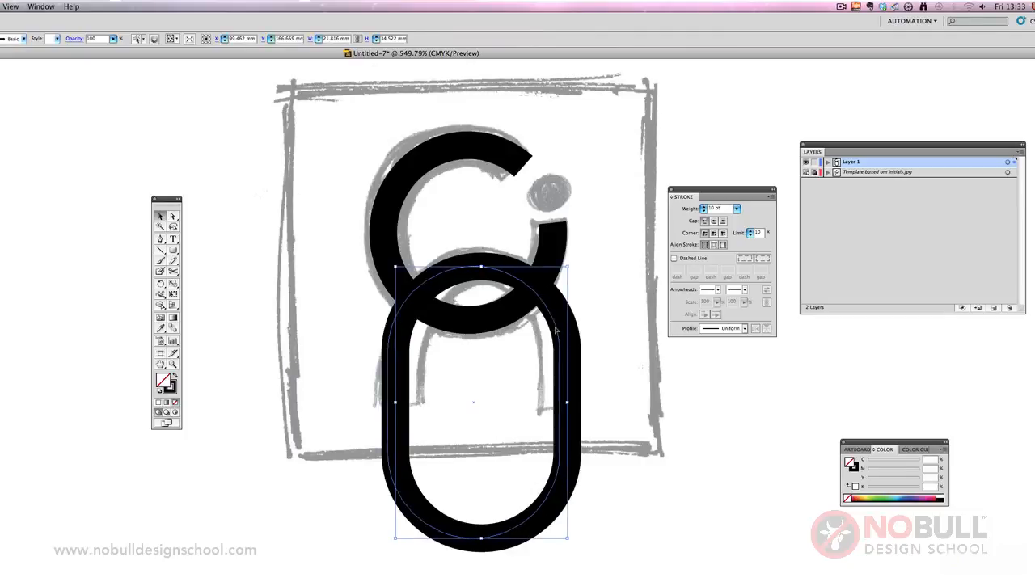
key("Left")
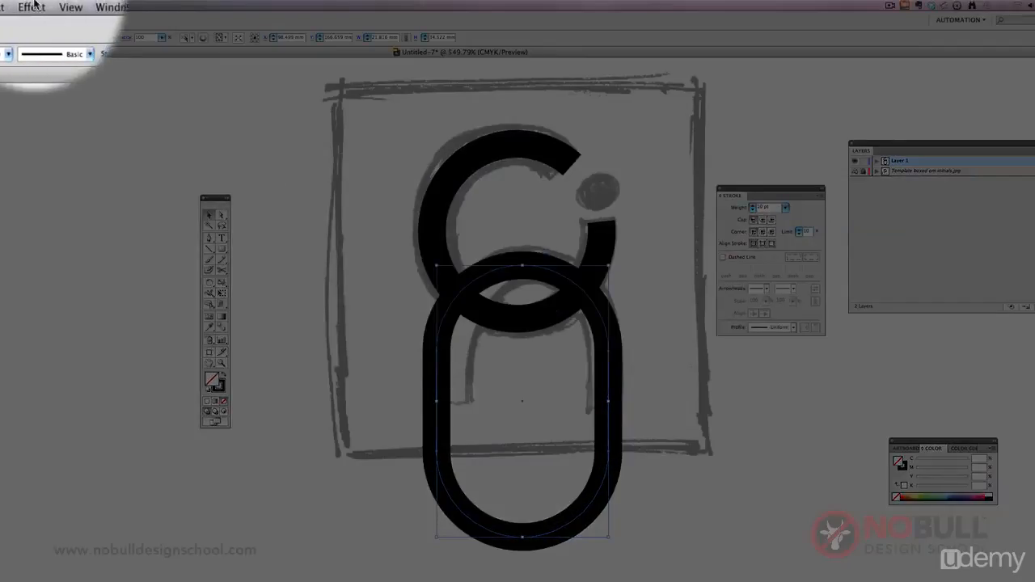
Step: Show the rulers and align the rounded rectangle between two vertical guides at the C's outer edges
left_click(12, 7)
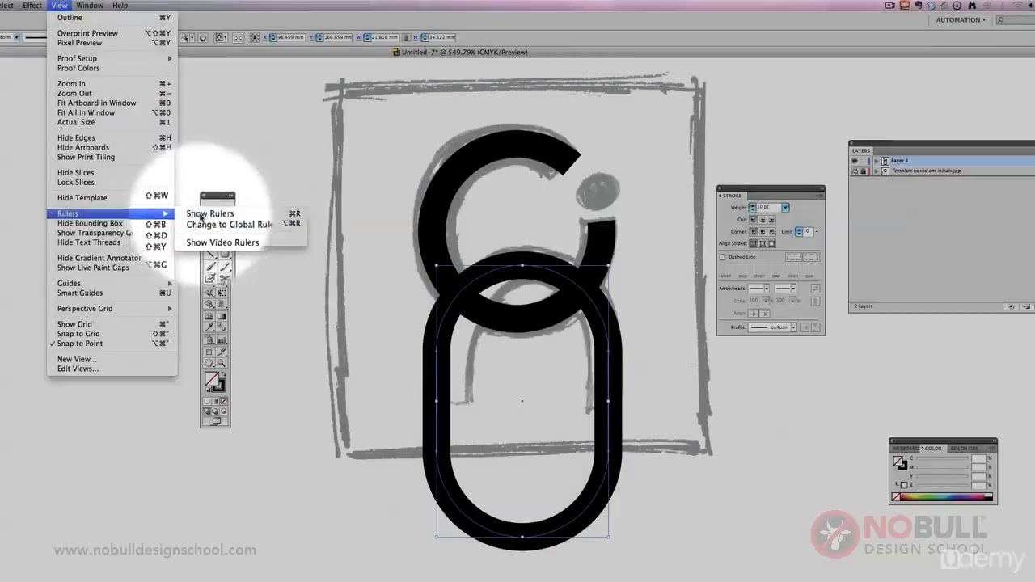
left_click(214, 203)
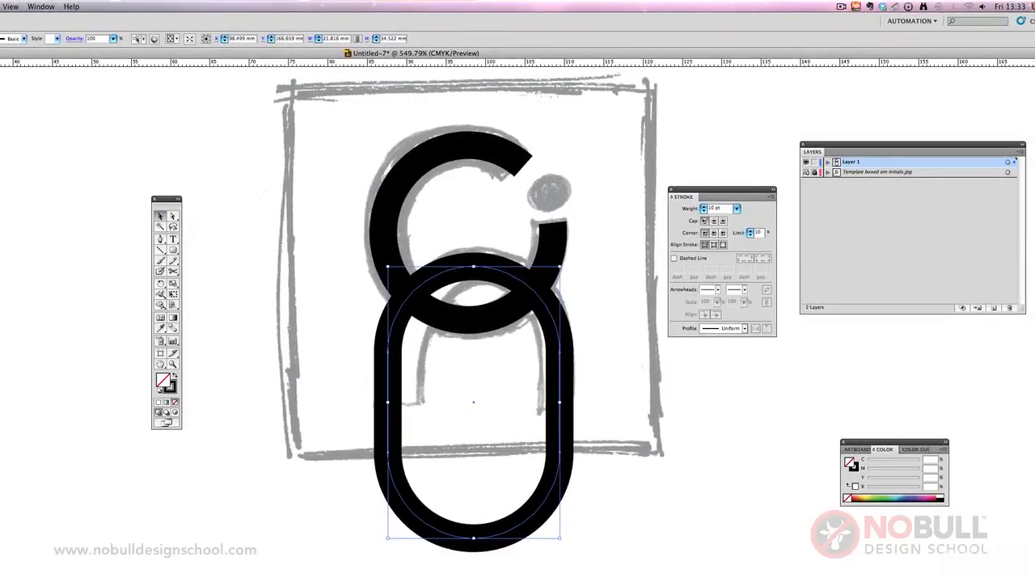
left_click_drag(2, 243, 370, 254)
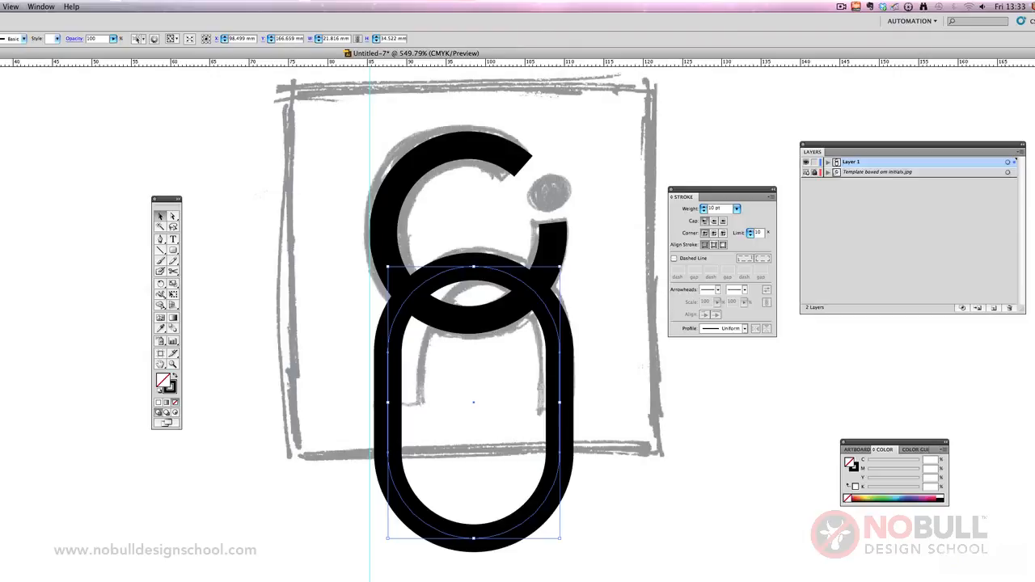
left_click_drag(1, 299, 554, 331)
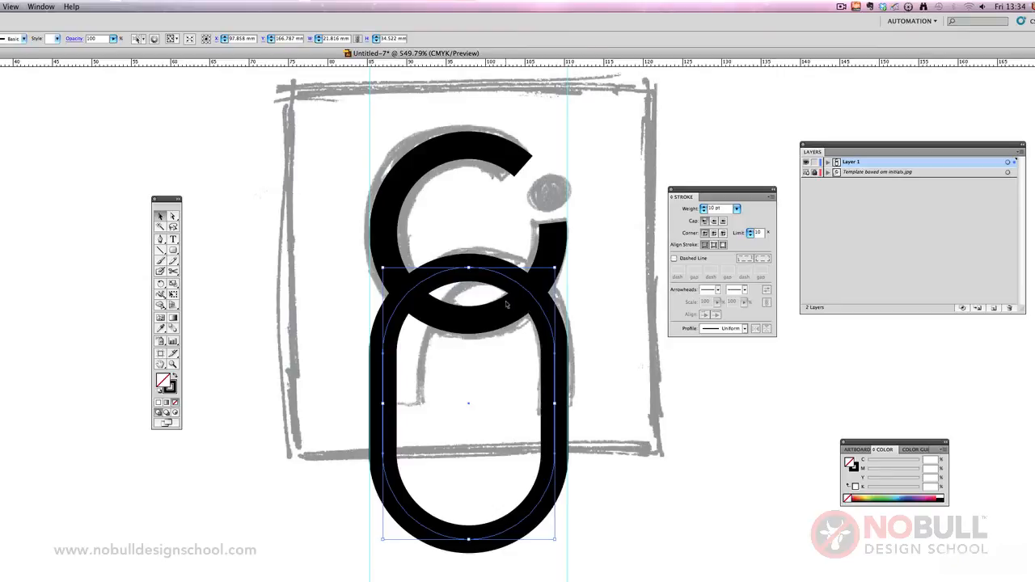
Step: Direct-select the rounded rectangle's path and place a horizontal guide at the base of the sketched arch legs
left_click(172, 216)
left_click(228, 253)
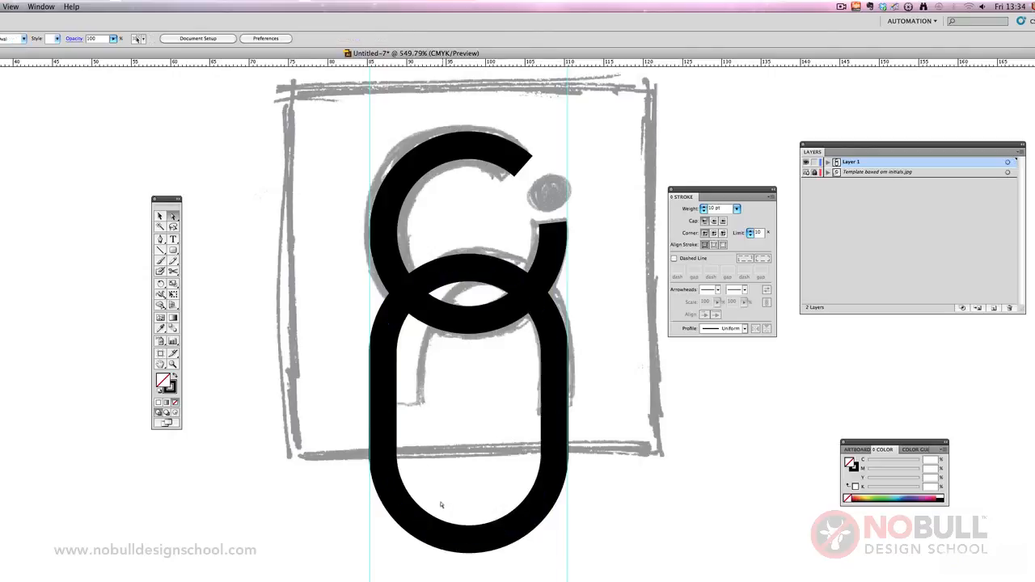
left_click_drag(336, 398, 461, 525)
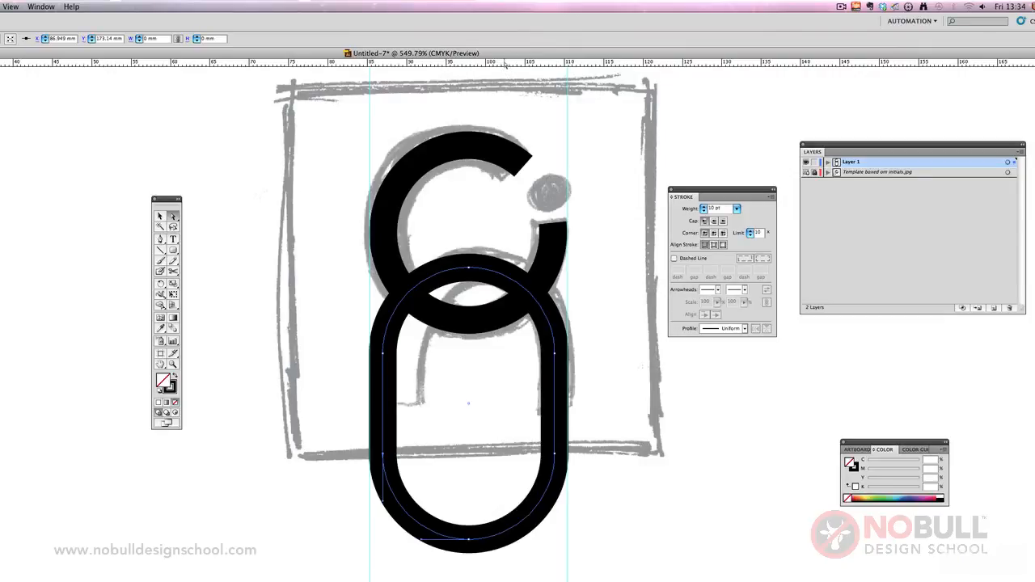
left_click_drag(506, 64, 545, 414)
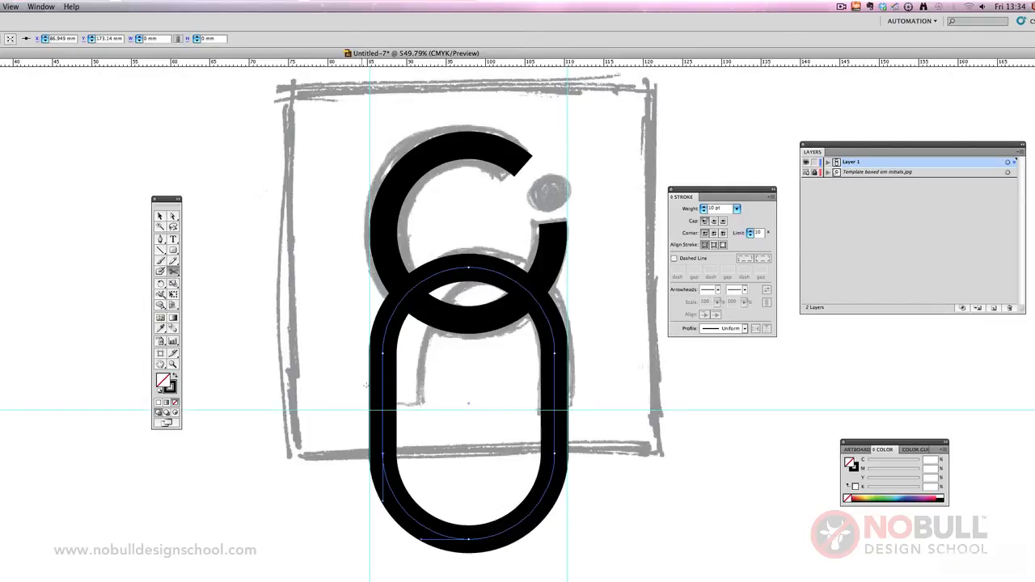
Step: Cut both sides of the rounded rectangle at the horizontal guide with the Scissors tool and delete the lower part
left_click(383, 411)
left_click(556, 410)
left_click(159, 216)
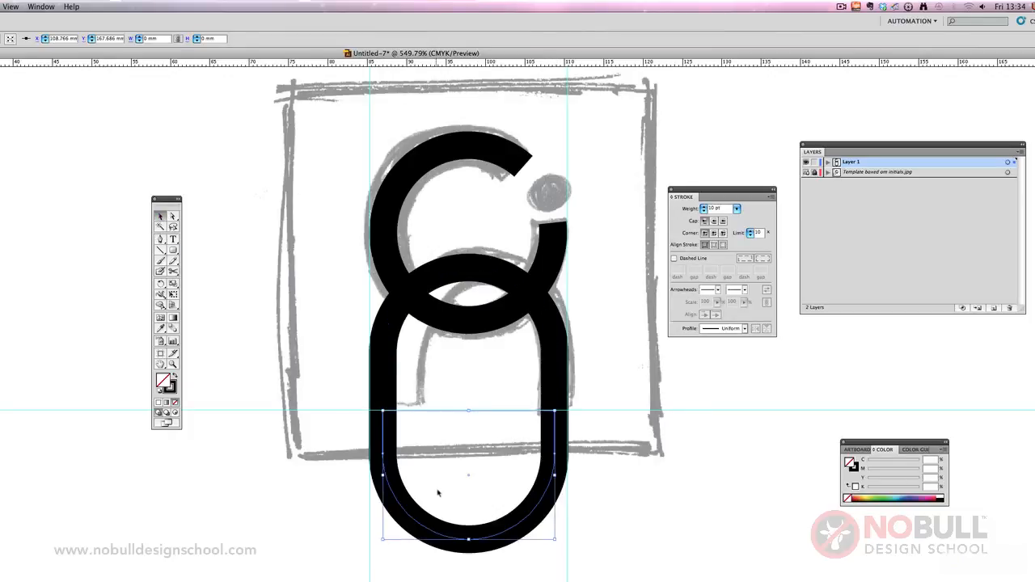
left_click(480, 523)
key("Delete")
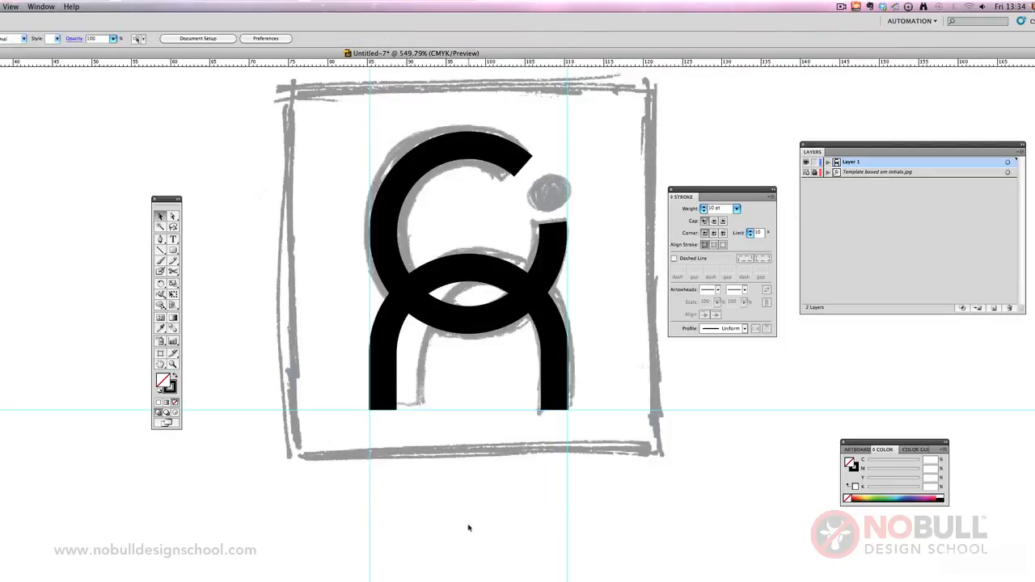
Step: Hide the sketch template layer
left_click(807, 172)
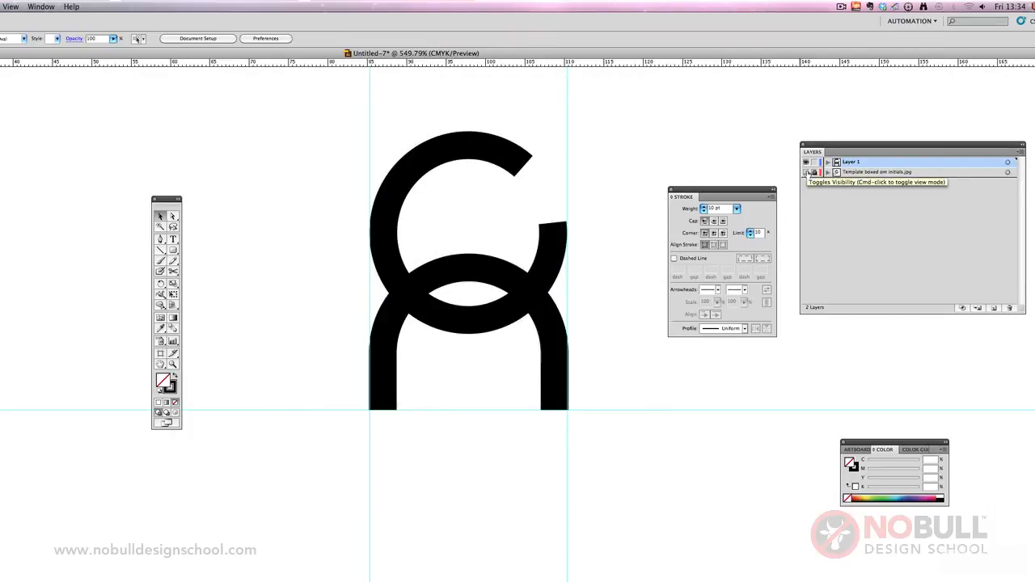
Step: Show the sketch template layer and draw a circle about 4.75 mm wide over the sketched dot, with black fill and no stroke
left_click(807, 172)
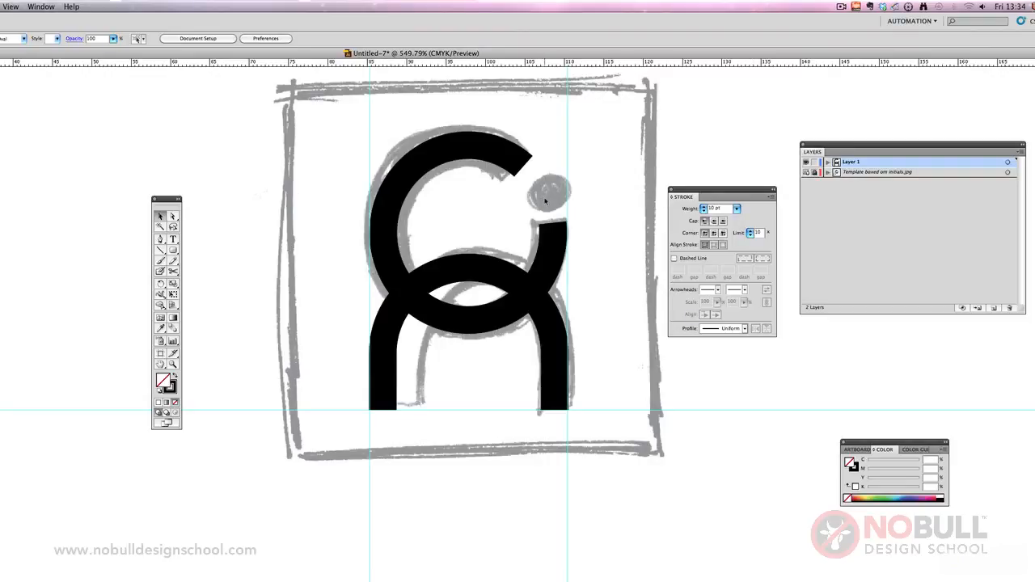
key("a")
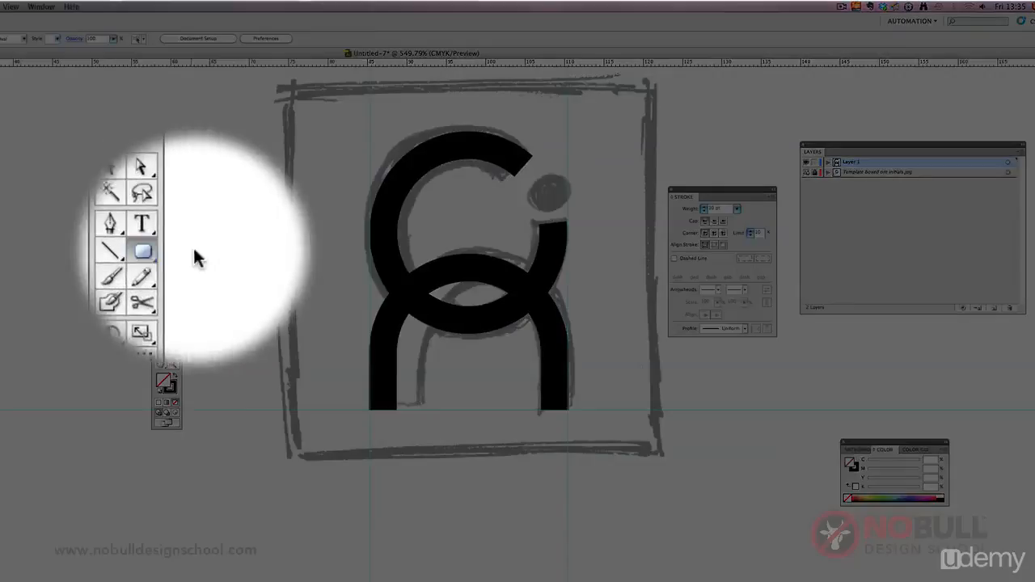
left_click_drag(173, 250, 198, 270)
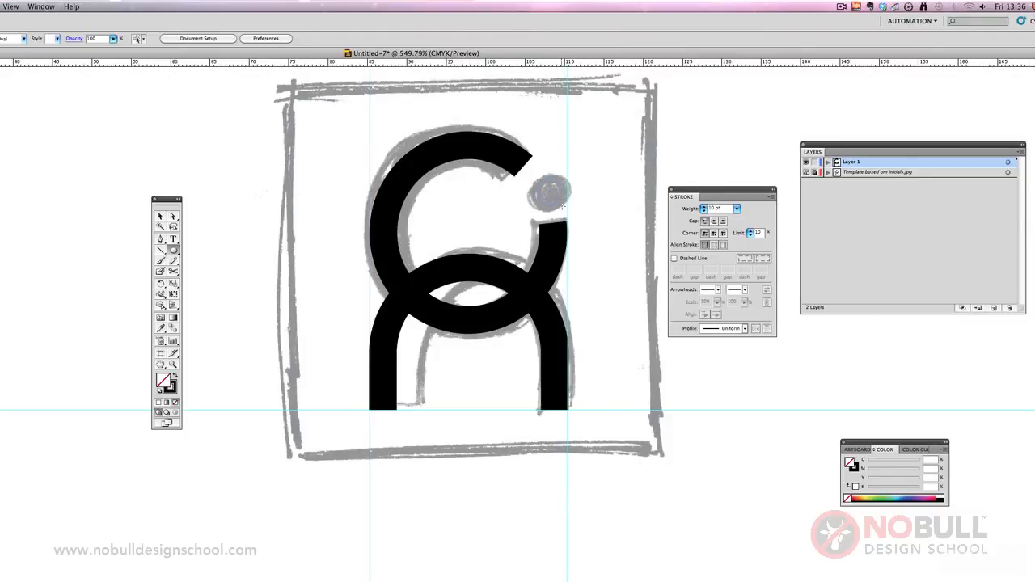
left_click_drag(562, 206, 565, 211)
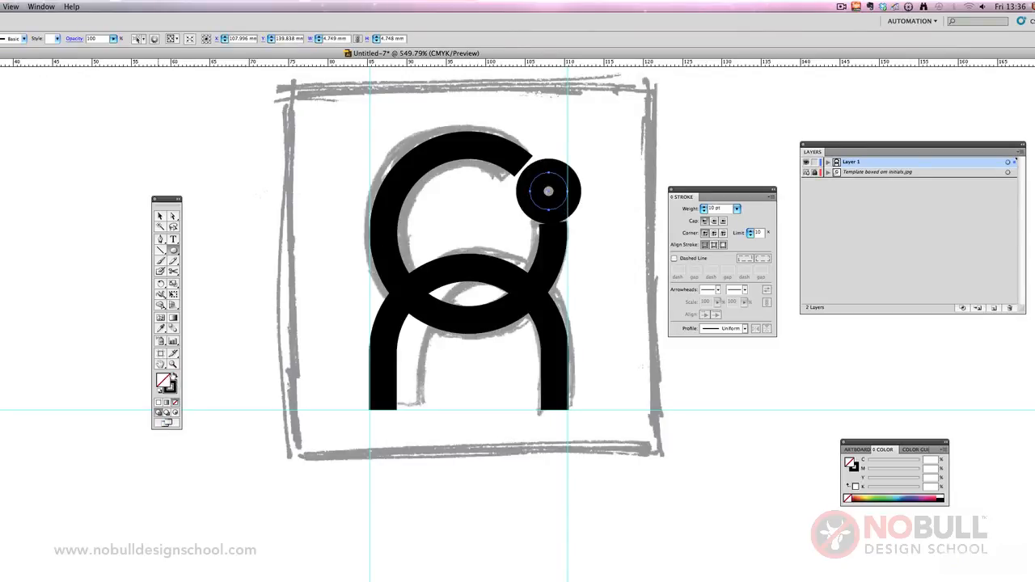
left_click(173, 376)
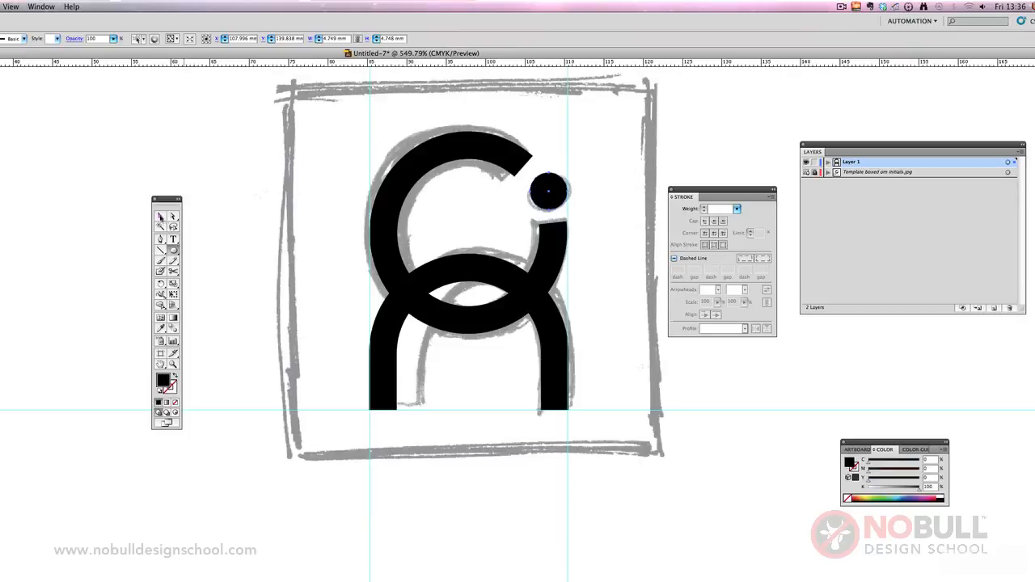
Step: Scale the dot circle down proportionally to about 4.2 mm, keeping it against the outer vertical guide, and hide the sketch template layer
left_click(160, 216)
left_click(521, 217)
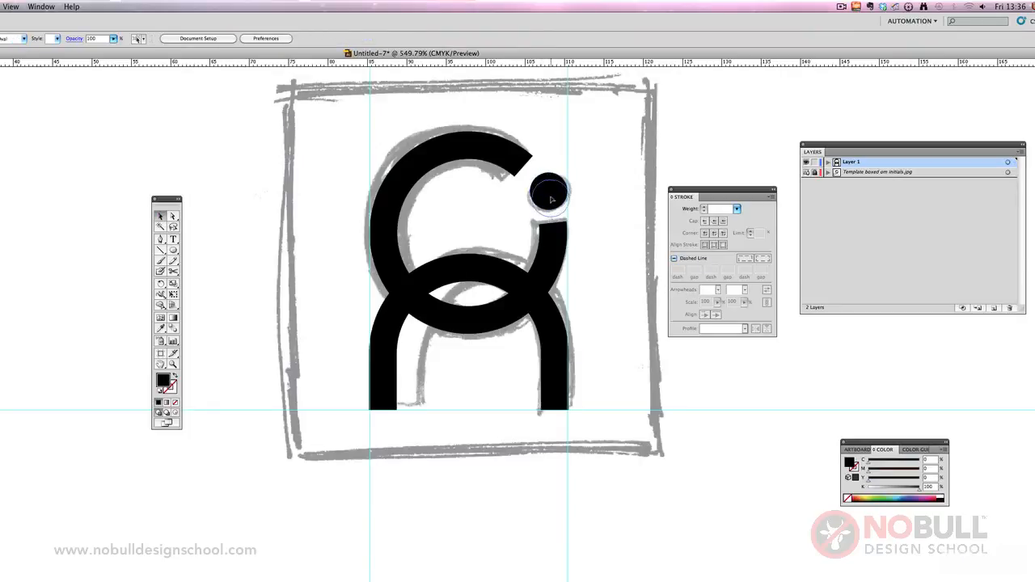
left_click(550, 199)
left_click(173, 294)
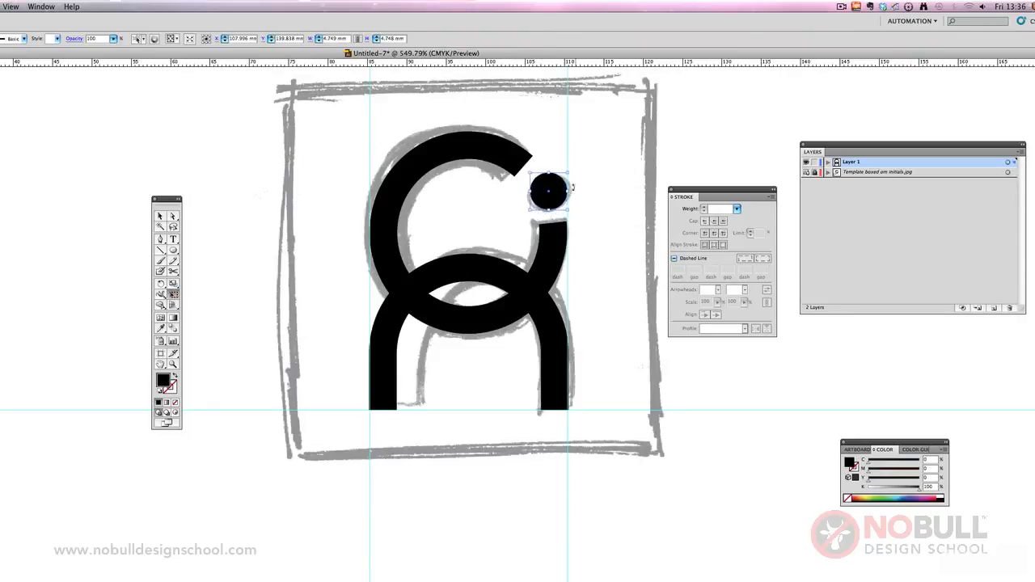
left_click_drag(532, 175, 554, 196)
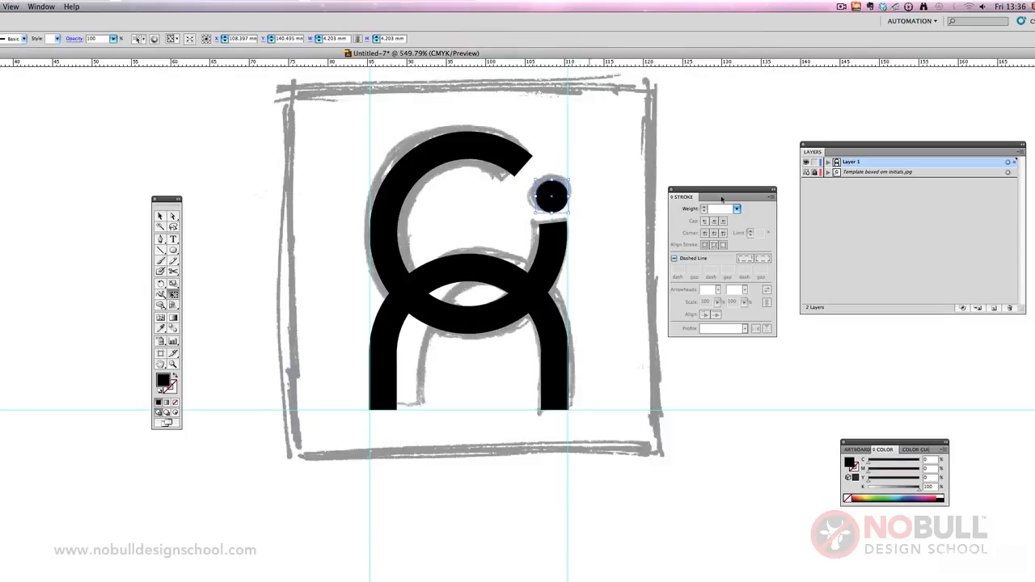
left_click(806, 173)
left_click(159, 216)
left_click(265, 273)
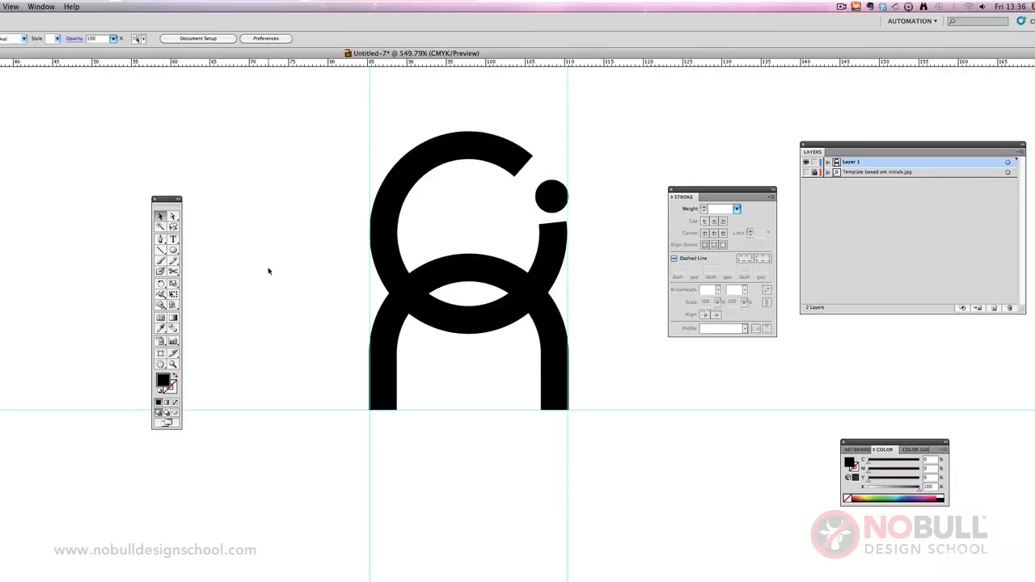
Step: Delete the dot circle and show the sketch template layer
left_click(556, 200)
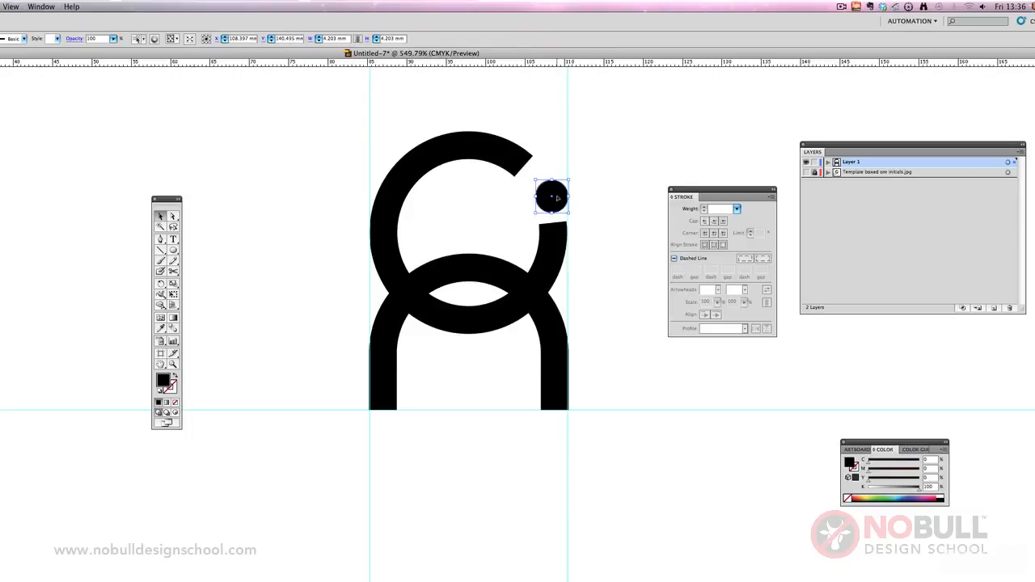
key("Delete")
left_click(805, 172)
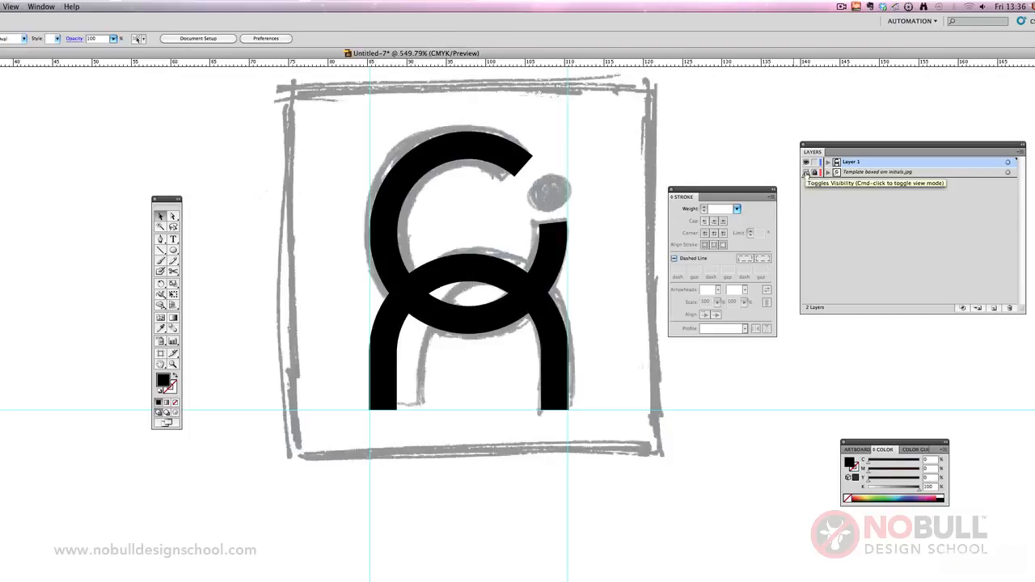
Step: Draw a black rectangle about 3.6 by 2.7 mm between vertical guides at the stem's edges and move it down closer to the stem
left_click_drag(172, 251, 201, 253)
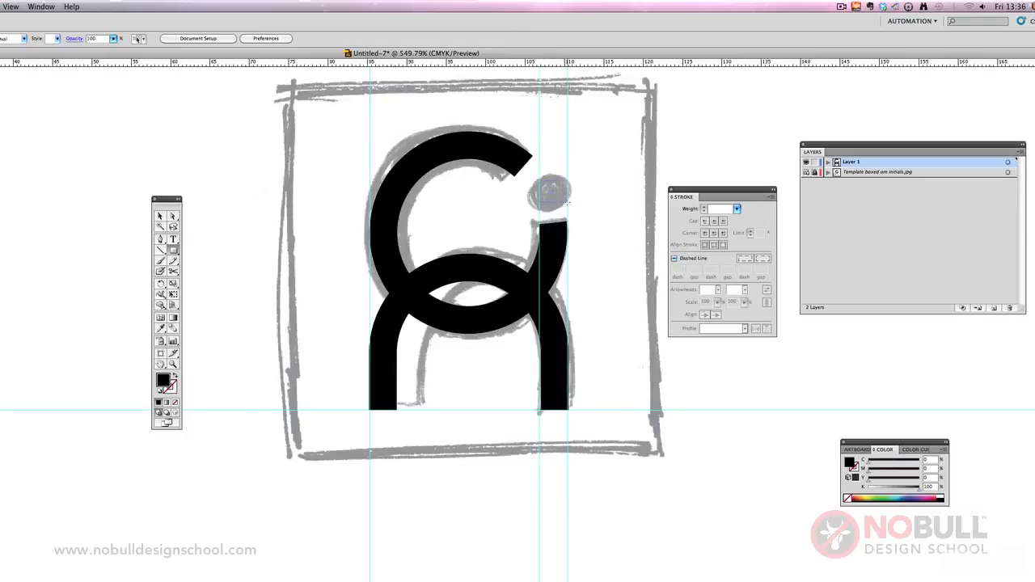
left_click_drag(539, 180, 569, 202)
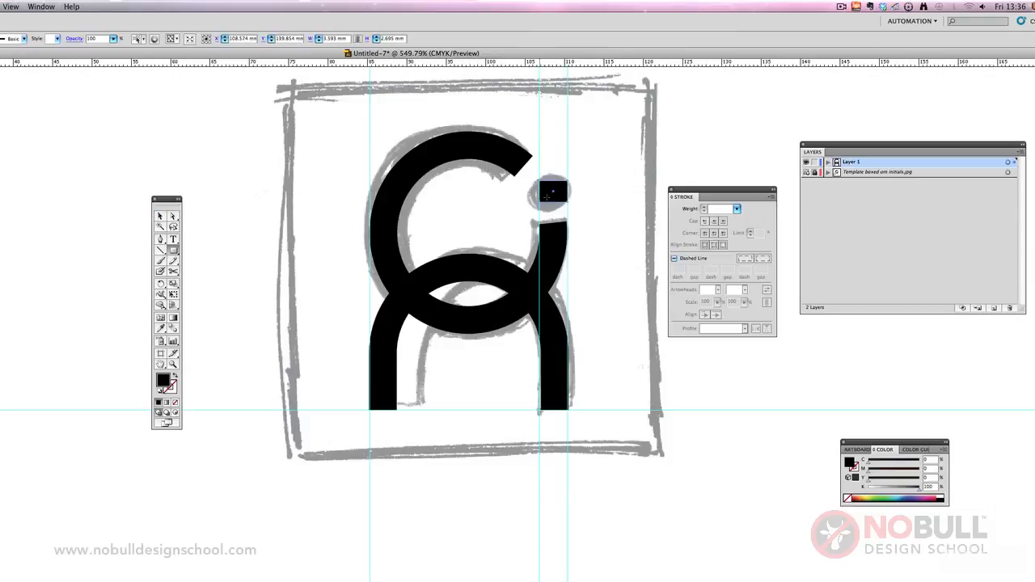
left_click(160, 215)
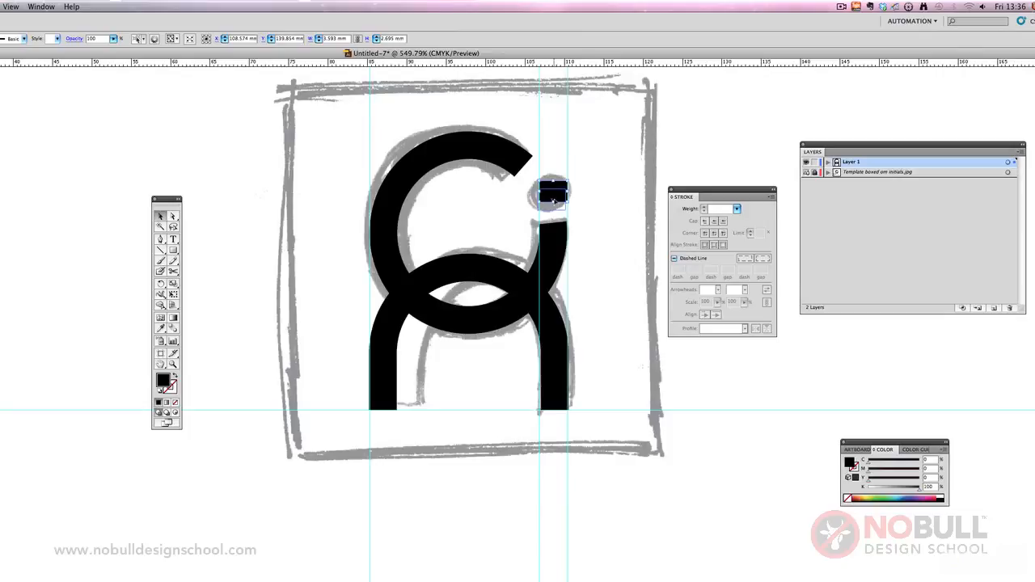
left_click_drag(553, 199, 553, 206)
left_click(643, 205)
Step: Hide the sketch template layer and nudge the rectangular dot slightly lower toward the C's cut end
left_click(805, 173)
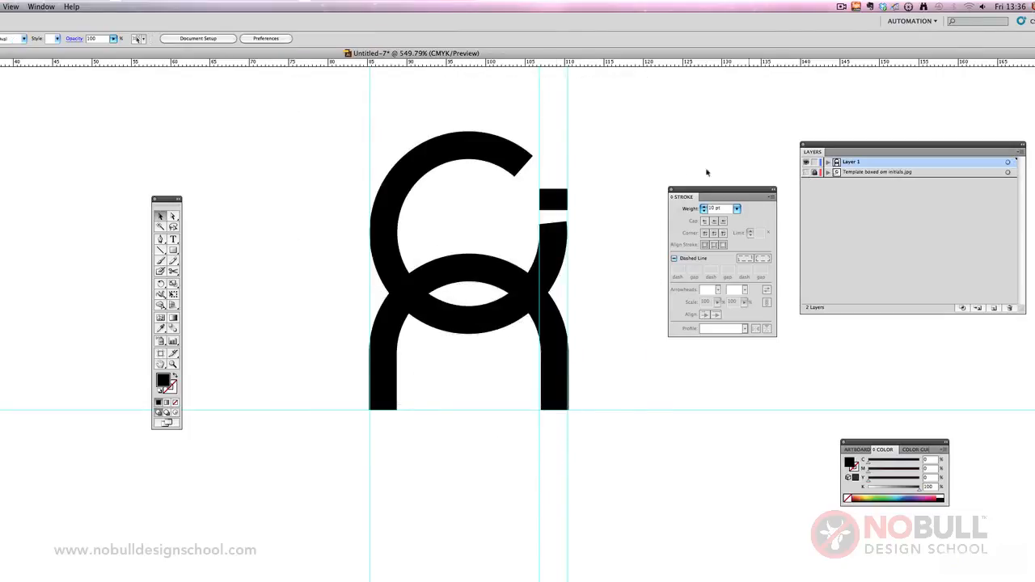
left_click(558, 207)
left_click(587, 228)
left_click_drag(560, 202, 560, 204)
left_click(574, 248)
Step: Convert the C's stroke into a filled shape with Outline Stroke
left_click(557, 240)
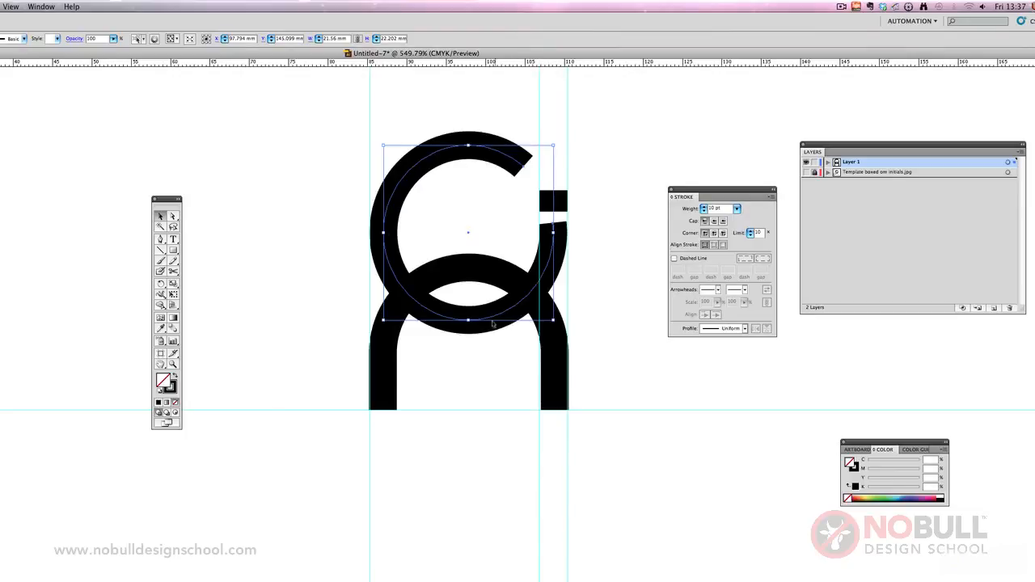
left_click(47, 5)
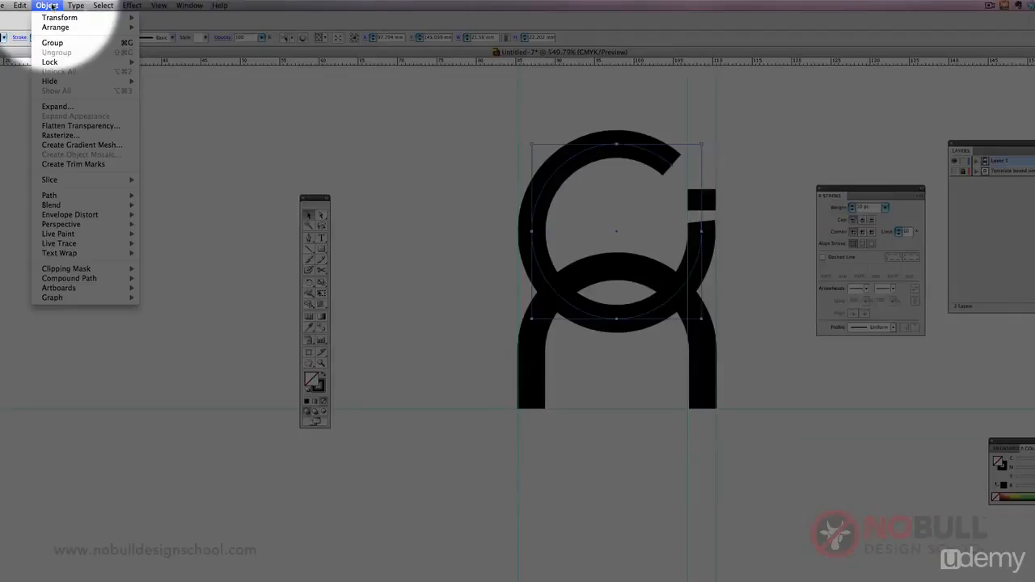
mouse_move(68, 198)
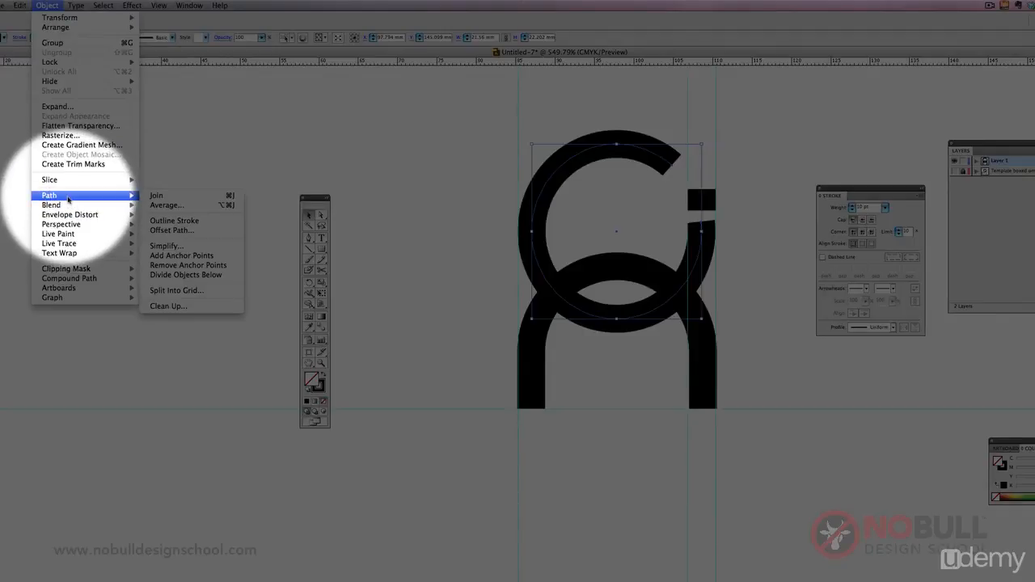
left_click(173, 220)
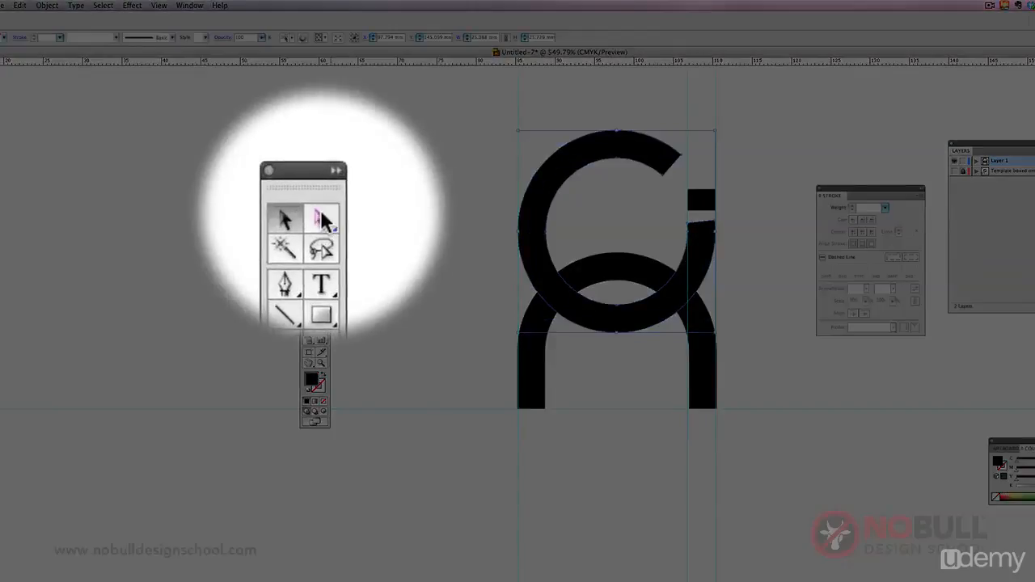
Step: Place a horizontal guide at the inner corner of the C's slanted end below the rectangular dot
left_click(321, 216)
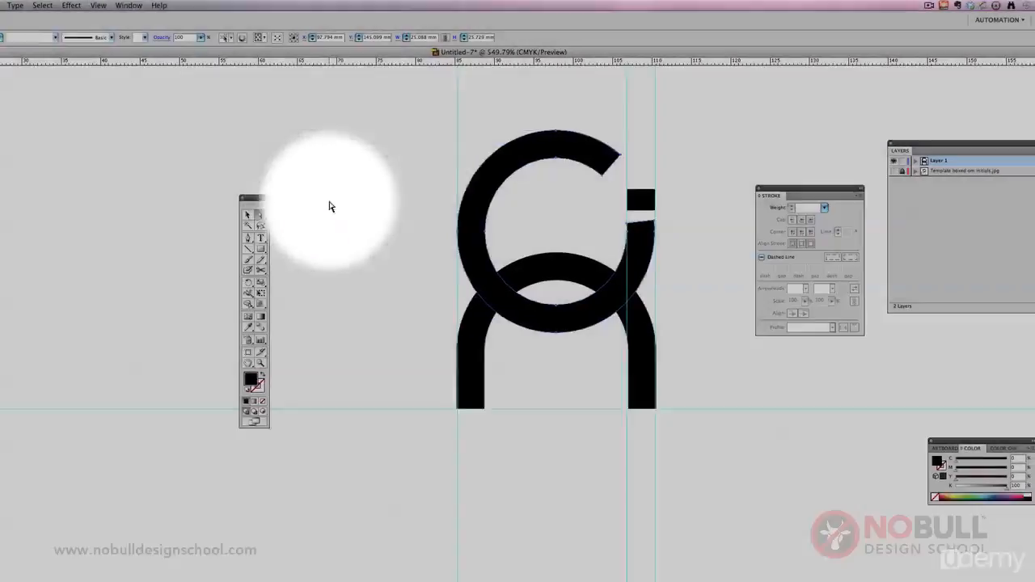
left_click(392, 205)
left_click(611, 225)
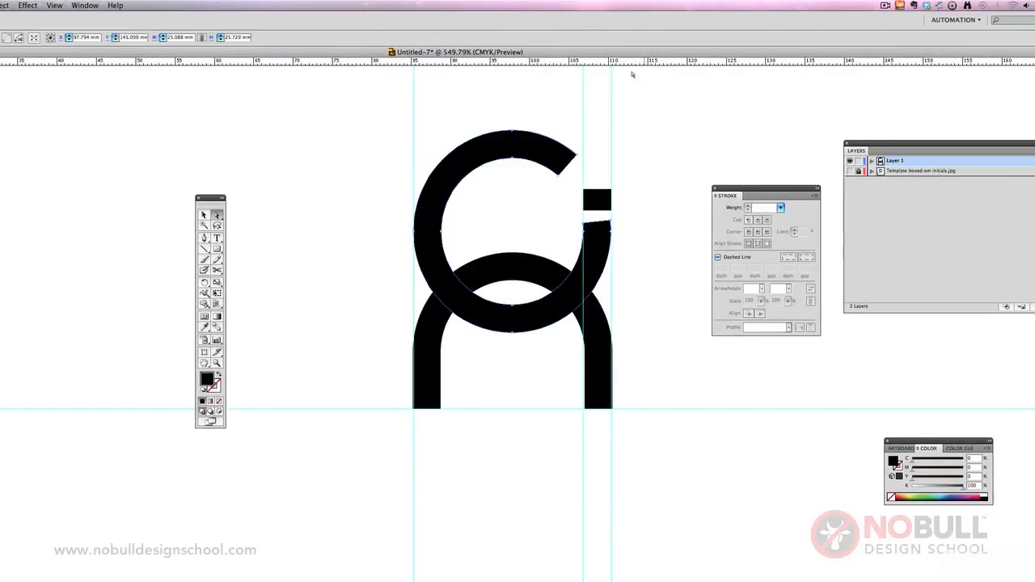
left_click_drag(639, 67, 668, 224)
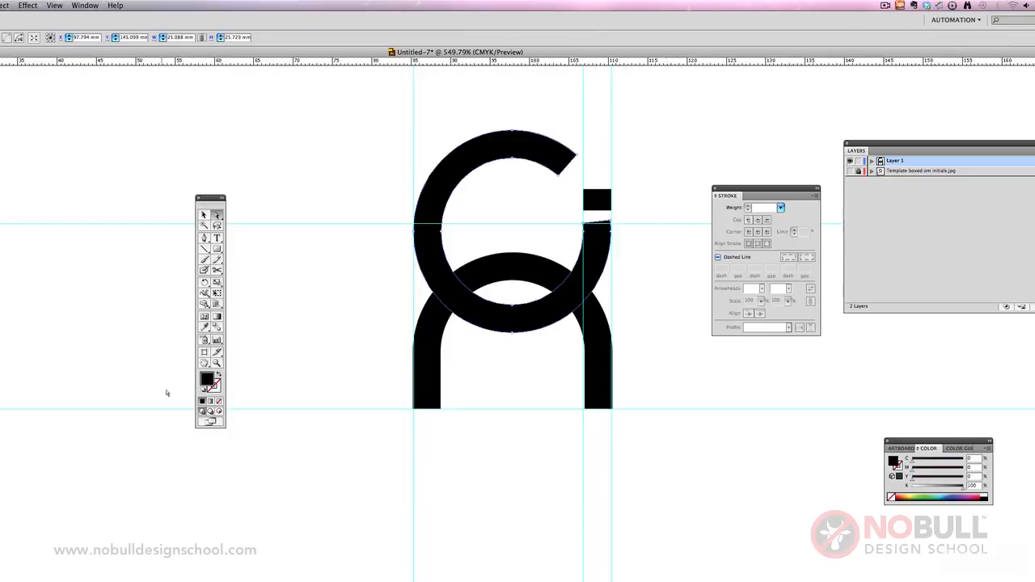
Step: Try to add an anchor point where the outer edge of the C's slanted end crosses the horizontal guide
left_click(217, 363)
left_click_drag(439, 162, 684, 316)
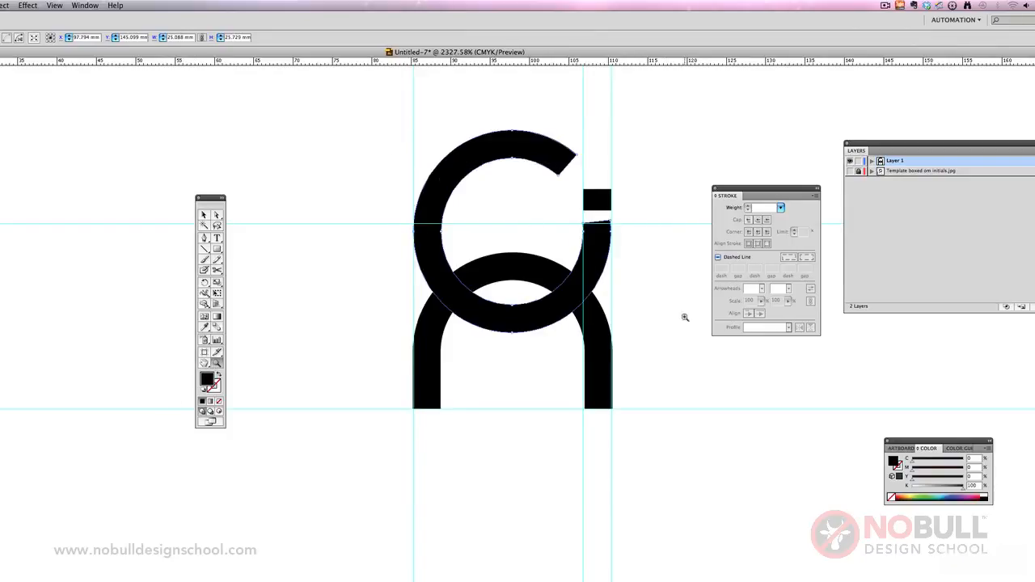
left_click_drag(715, 200, 775, 284)
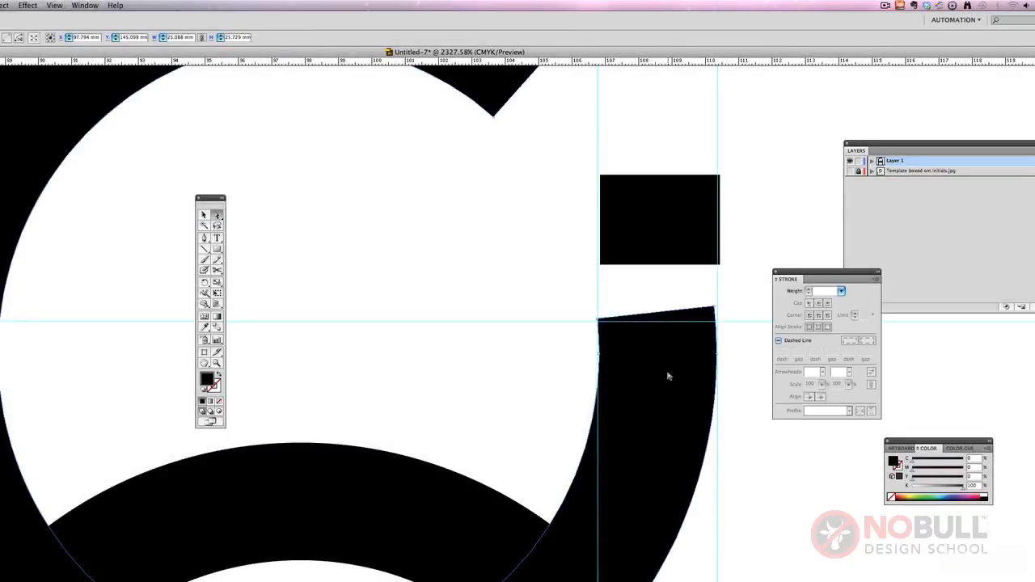
left_click(709, 315)
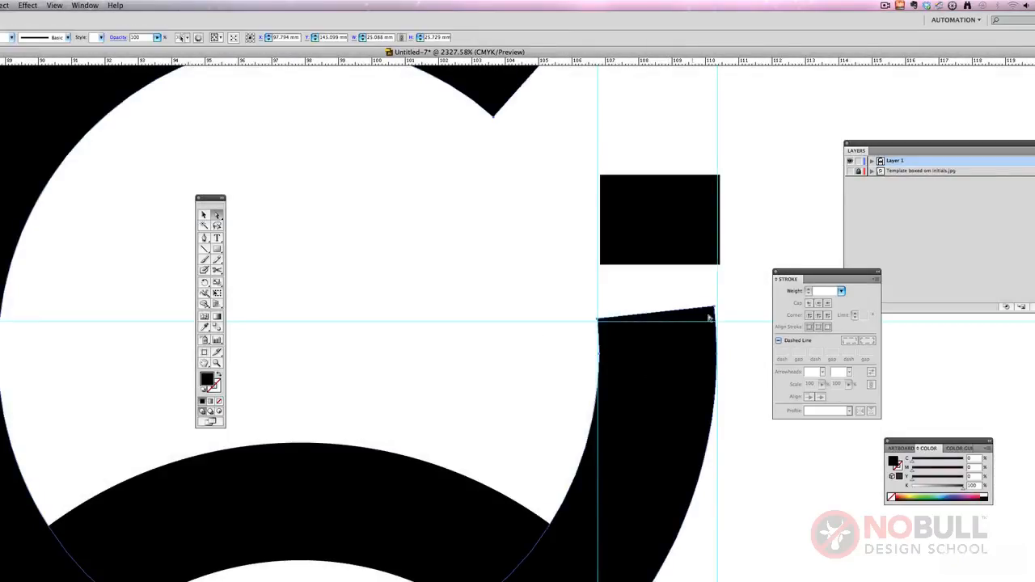
left_click(722, 313)
left_click(699, 312)
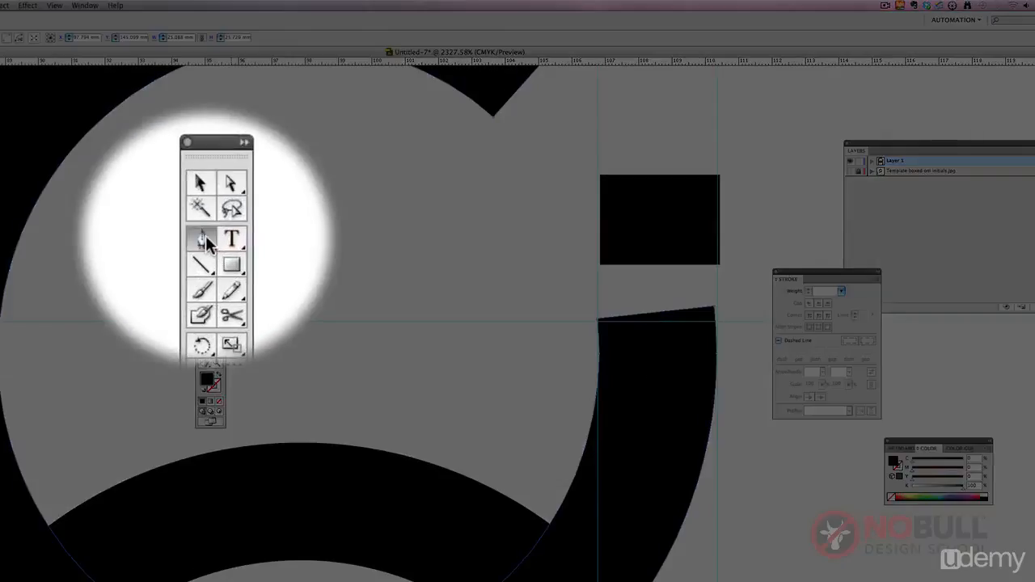
left_click_drag(205, 236, 233, 257)
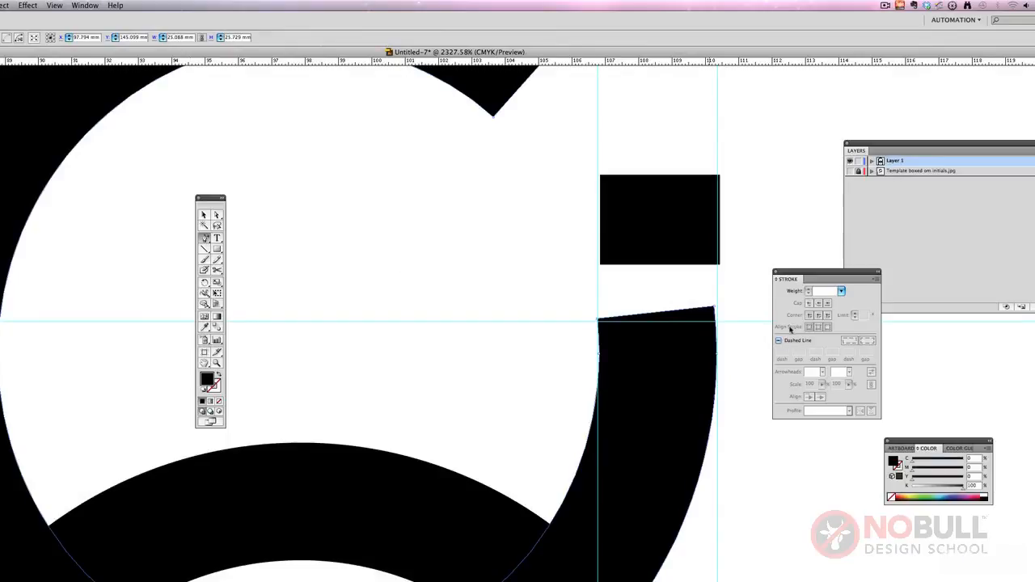
left_click(715, 325)
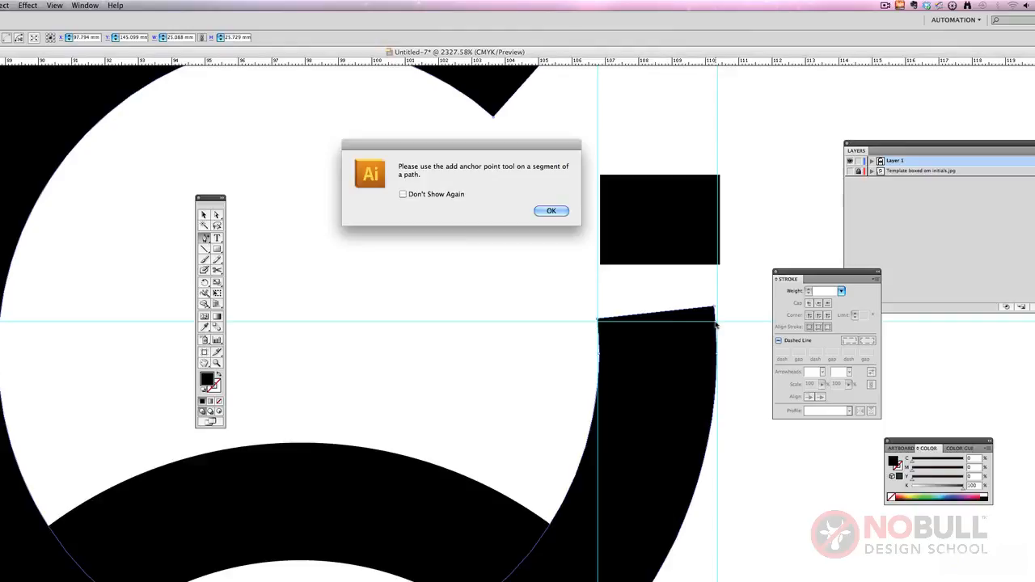
left_click(553, 212)
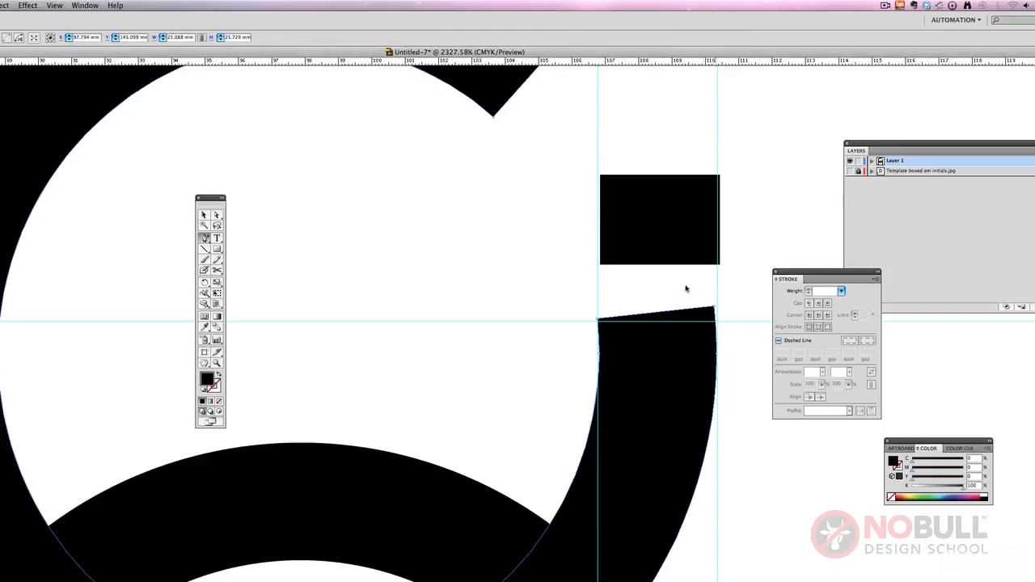
left_click(714, 325)
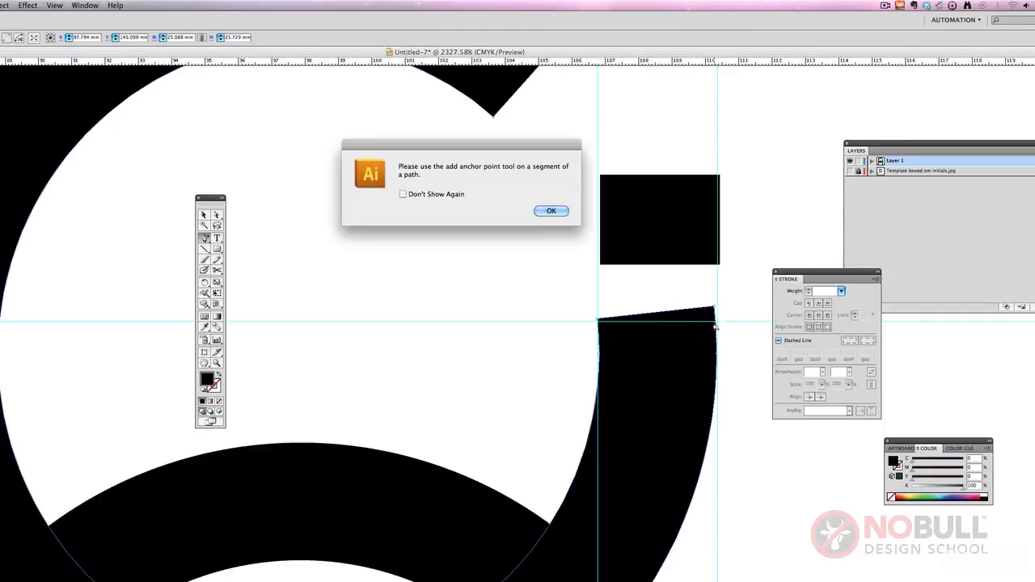
left_click(554, 212)
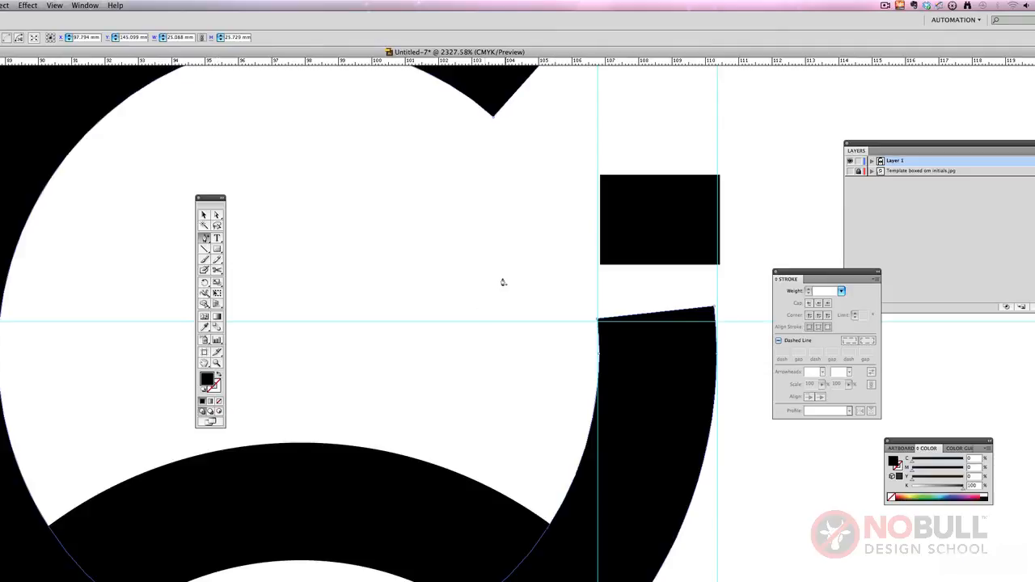
Step: Select the outlined C and add an anchor point where its outer edge meets the horizontal guide below the slanted end
left_click(216, 362)
left_click_drag(564, 291, 803, 403)
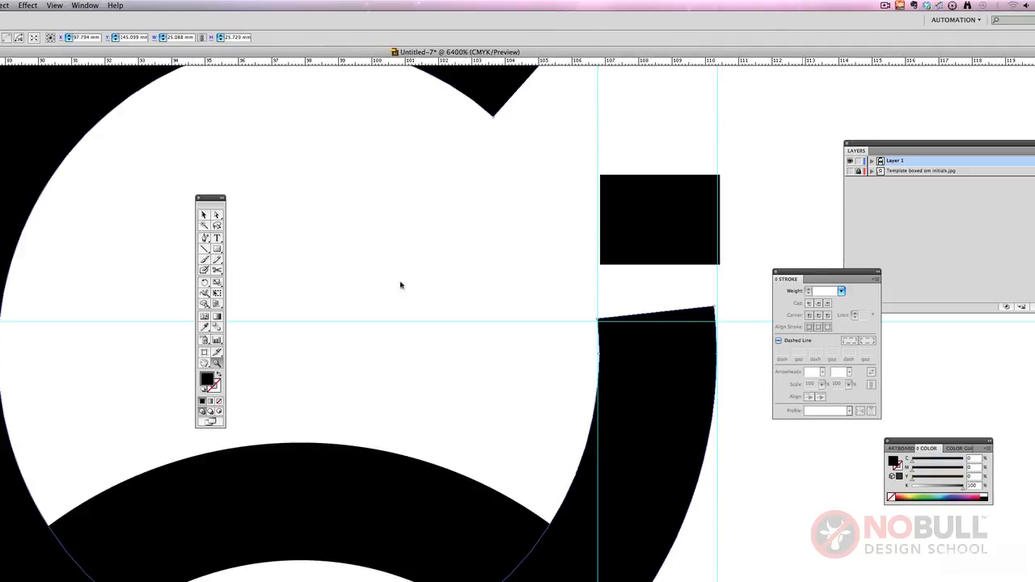
left_click(204, 215)
left_click(558, 327)
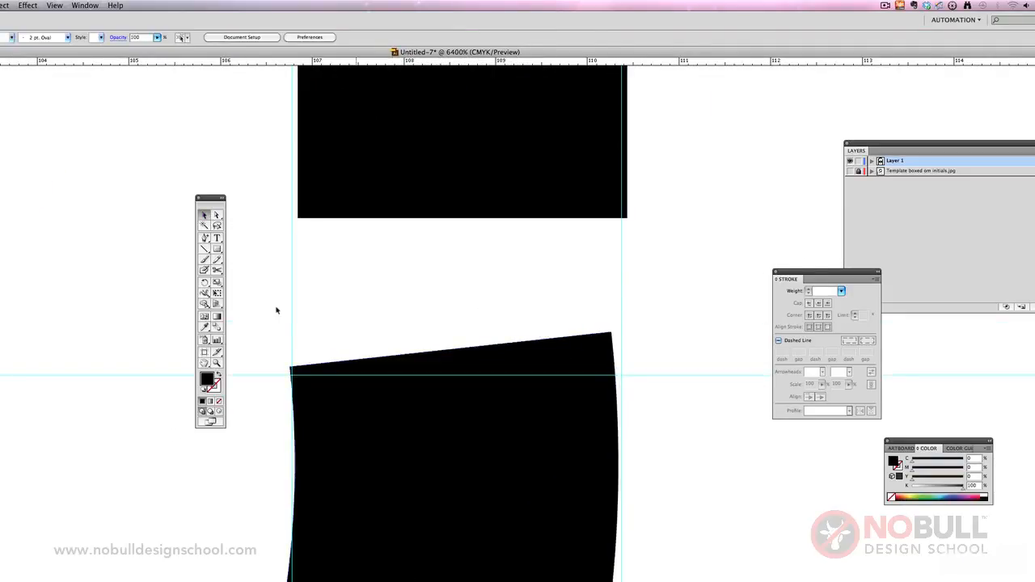
left_click(501, 356)
key("p")
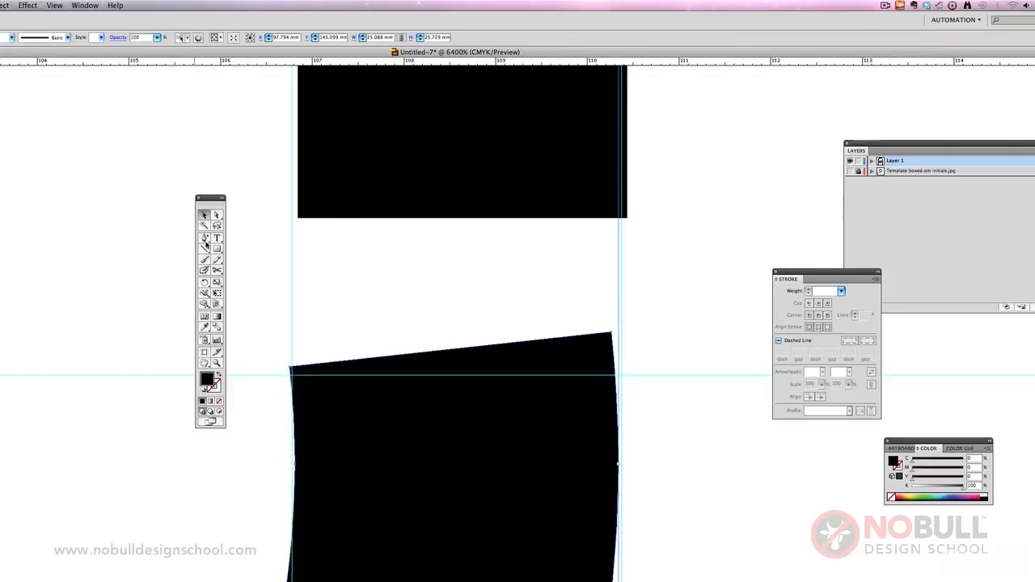
left_click(614, 379)
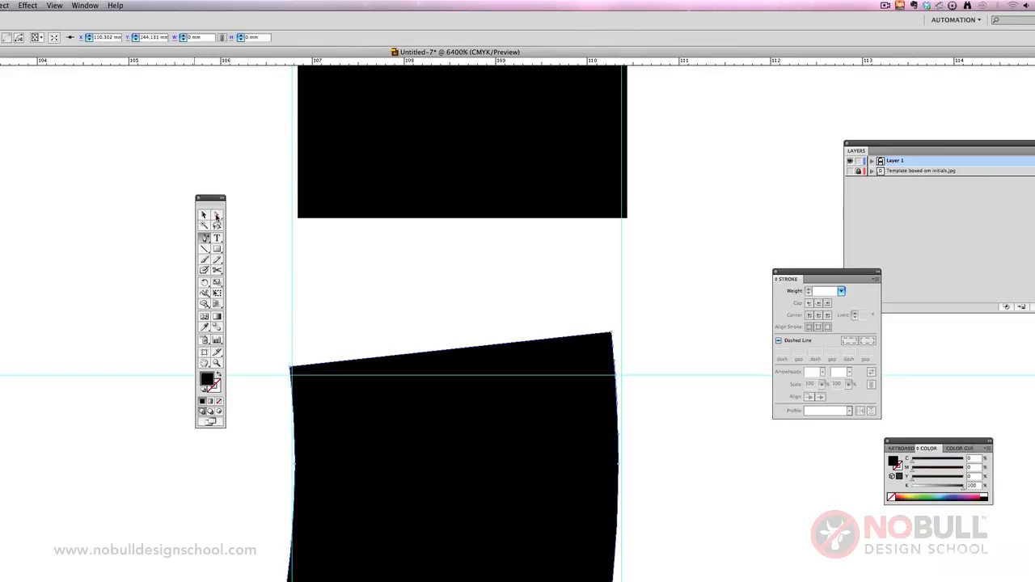
Step: Delete the anchor at the outer tip of the C's slanted end and lower its inner corner anchor onto the horizontal guide
left_click(204, 237)
left_click(248, 259)
left_click(612, 334)
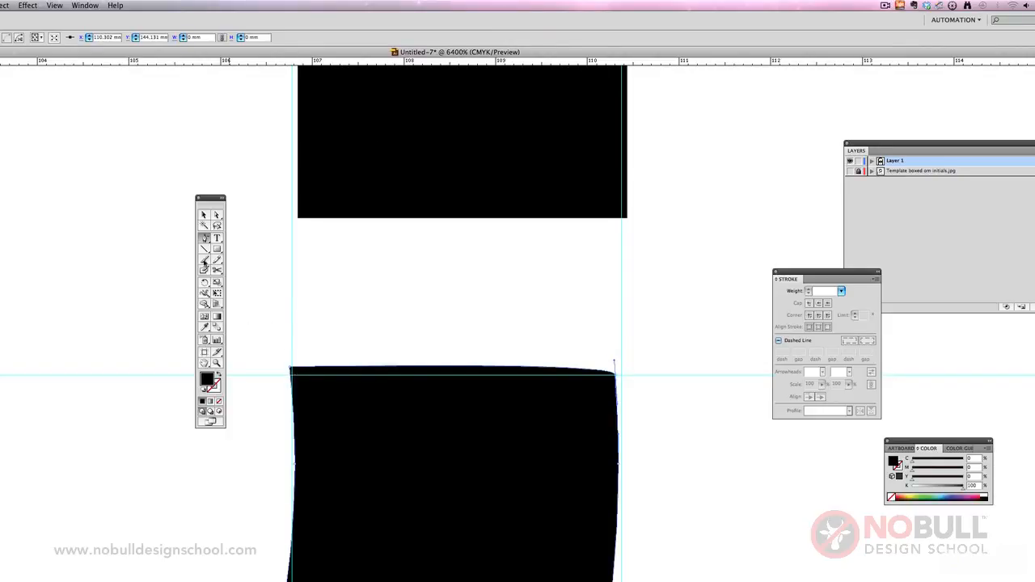
left_click(217, 215)
left_click_drag(292, 373, 295, 377)
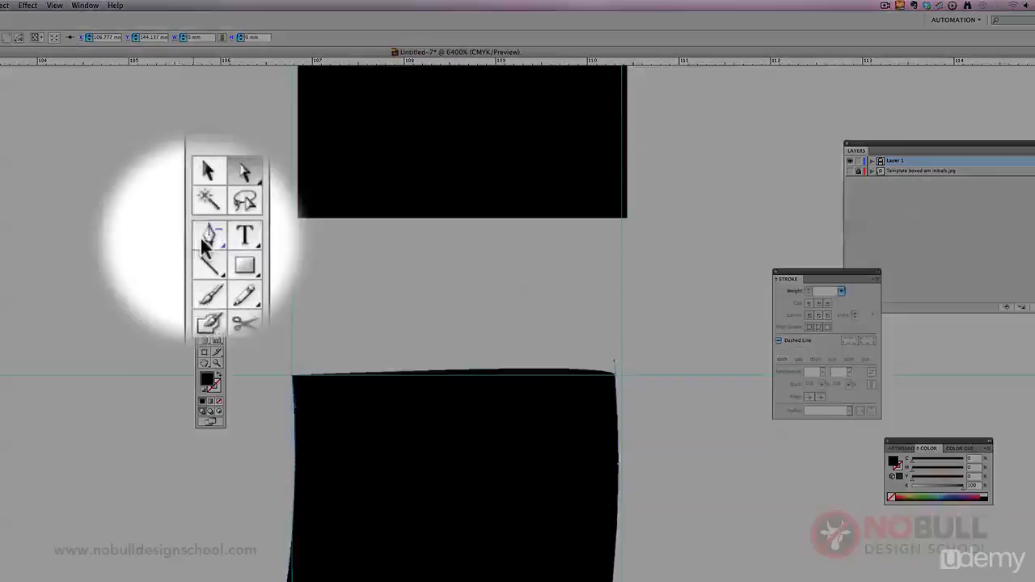
Step: Convert the outer anchor on the horizontal guide to a corner point so the C's end edge runs straight
left_click_drag(204, 238, 254, 282)
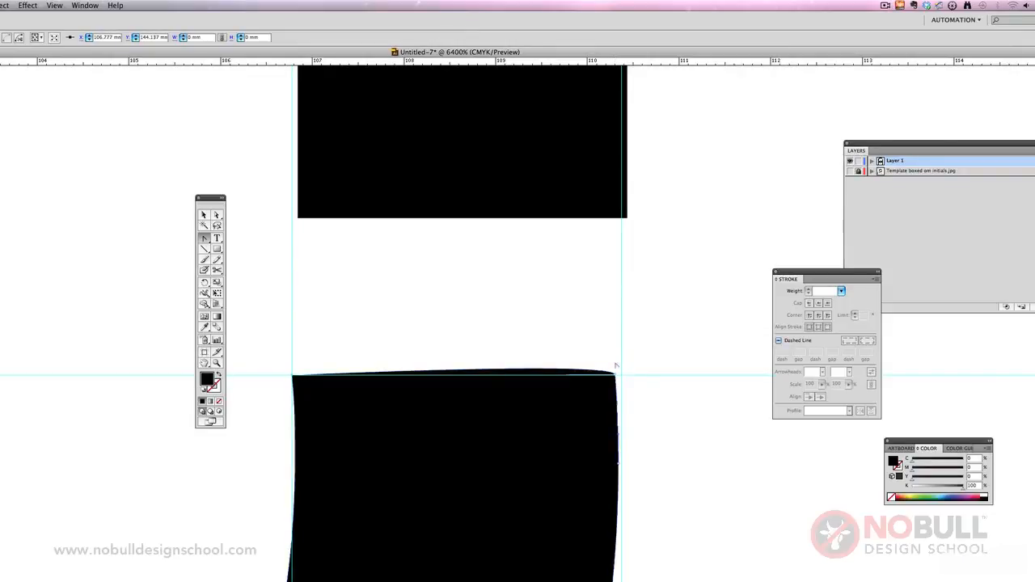
left_click(616, 371)
left_click_drag(203, 238, 235, 267)
left_click(217, 216)
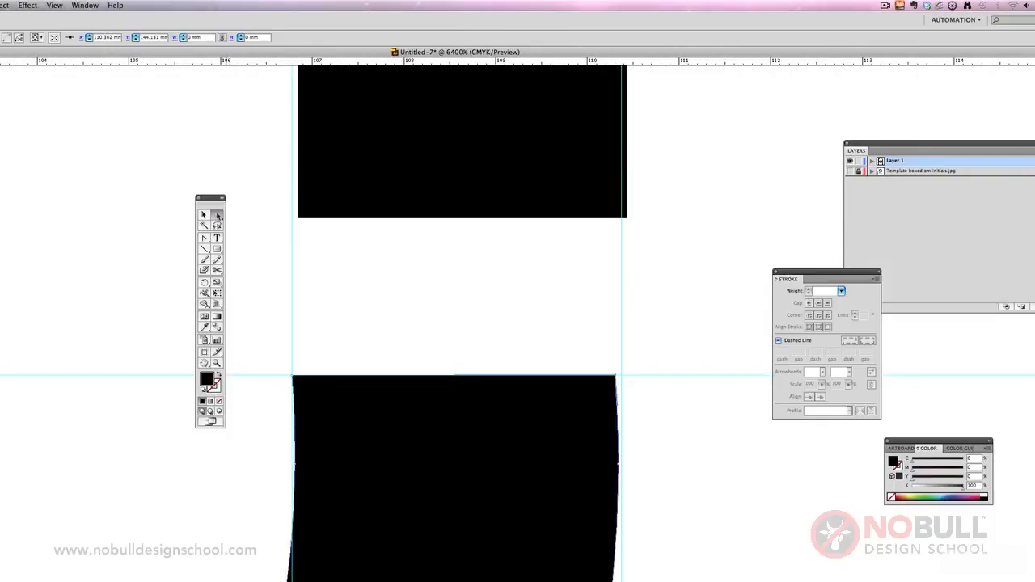
Step: Fit the rectangular dot between the two vertical guides and move it down closer to the C's squared end
left_click(329, 255)
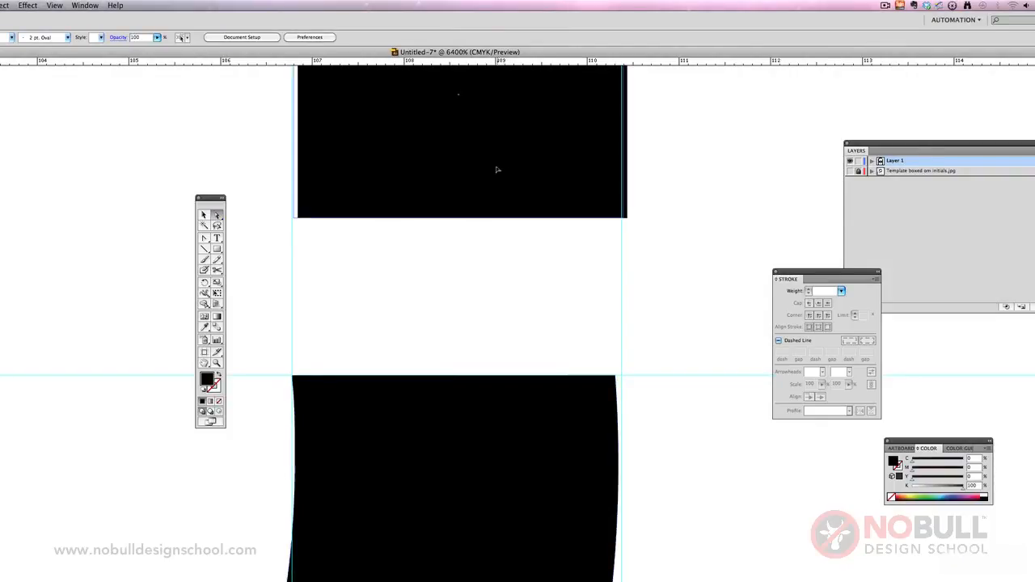
left_click(496, 170)
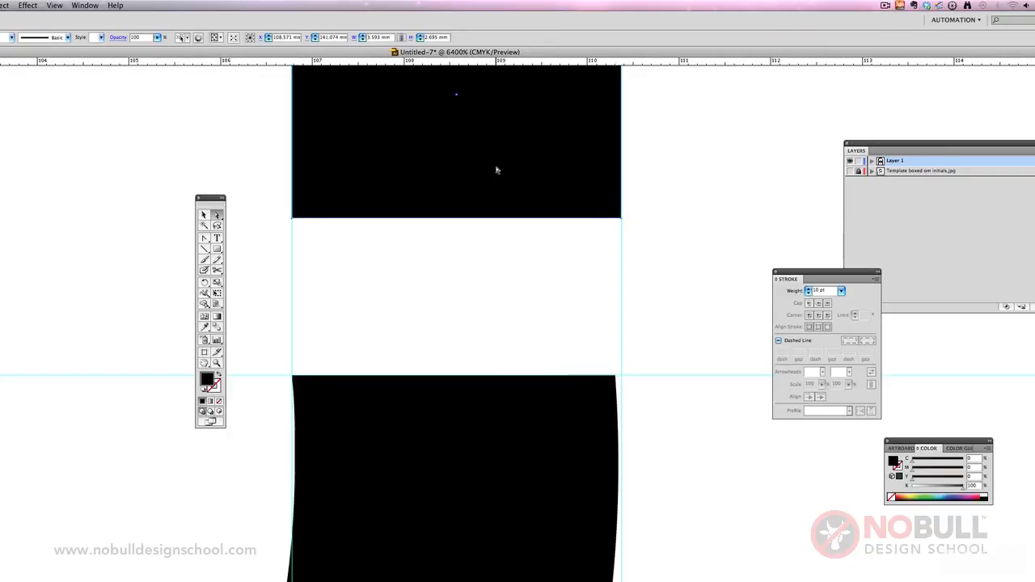
left_click(217, 364)
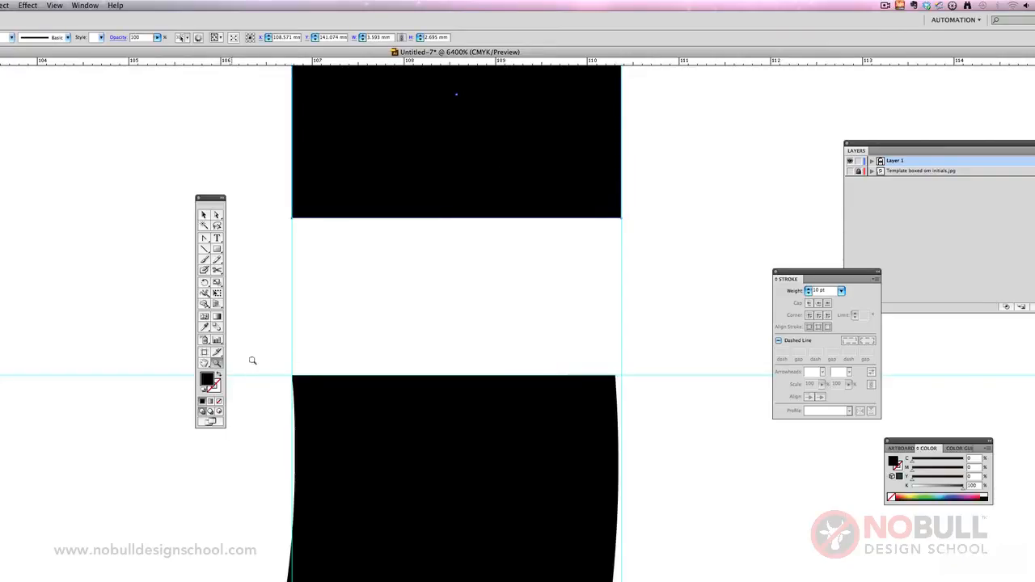
left_click(374, 338, "alt")
left_click(408, 344, "alt")
left_click(409, 346, "alt")
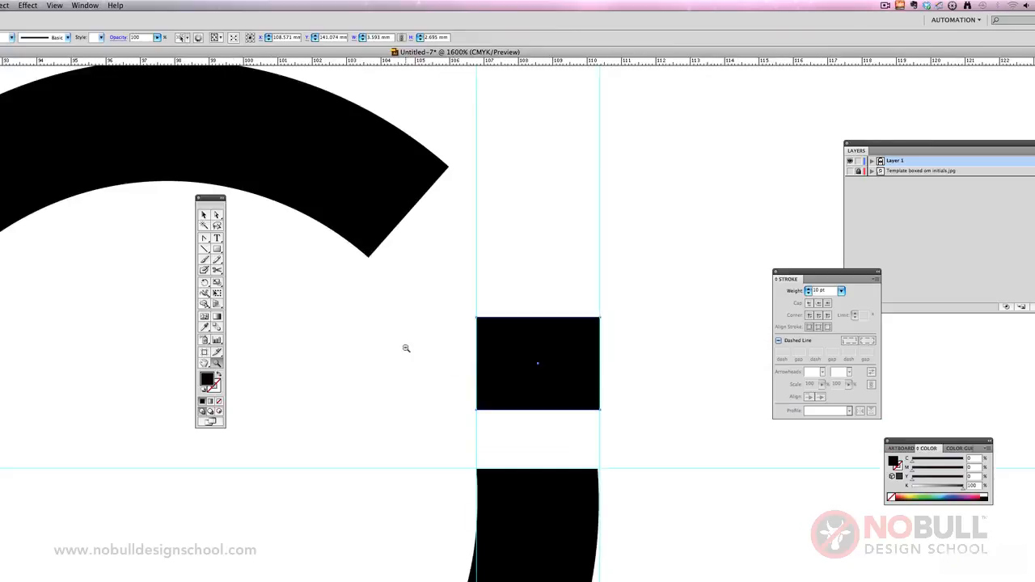
left_click(407, 347, "alt")
left_click(406, 347, "alt")
left_click(405, 348, "alt")
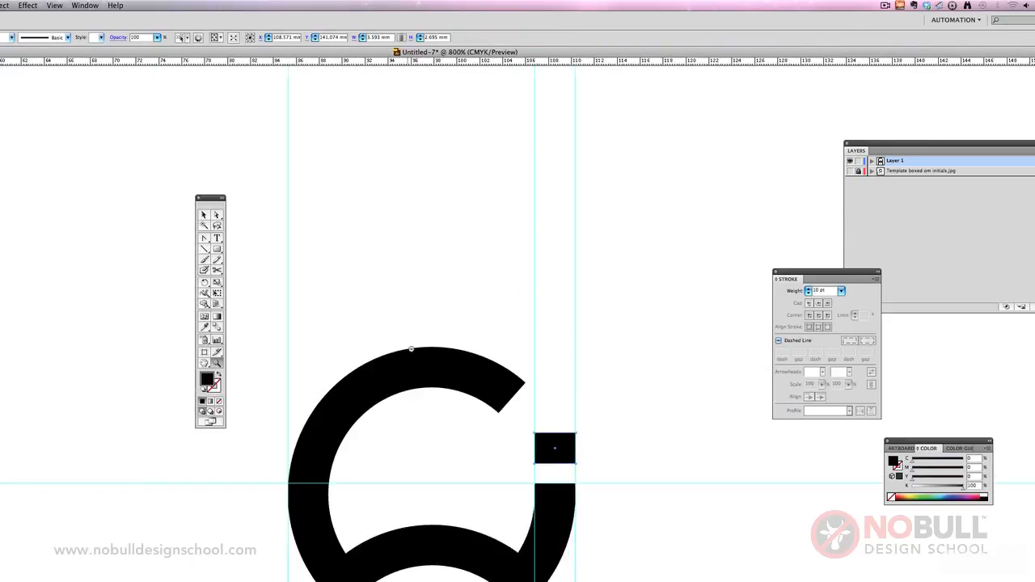
scroll(444, 399, "down", 5)
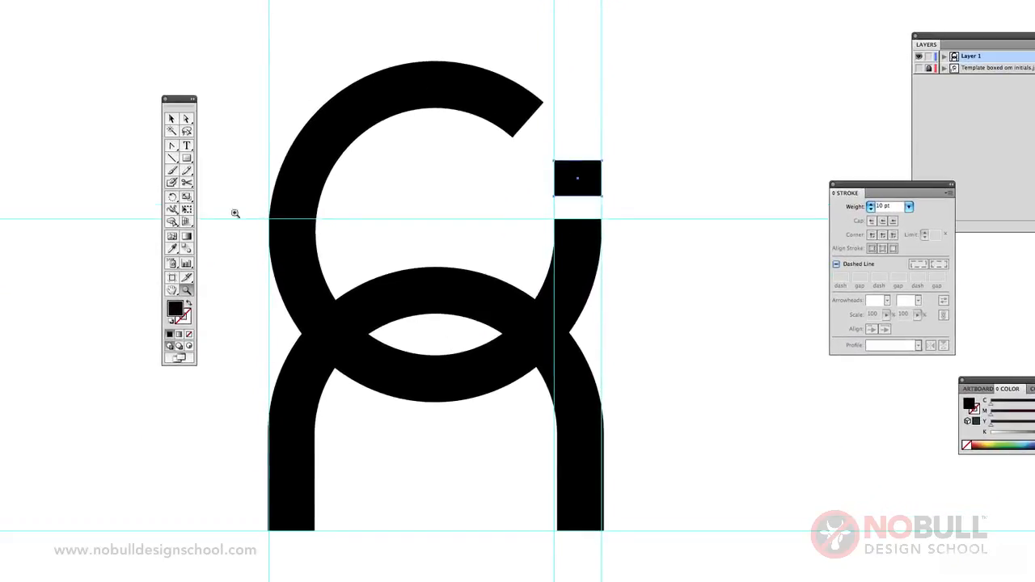
left_click(197, 153)
left_click(239, 93)
left_click_drag(583, 179, 583, 192)
left_click(653, 198)
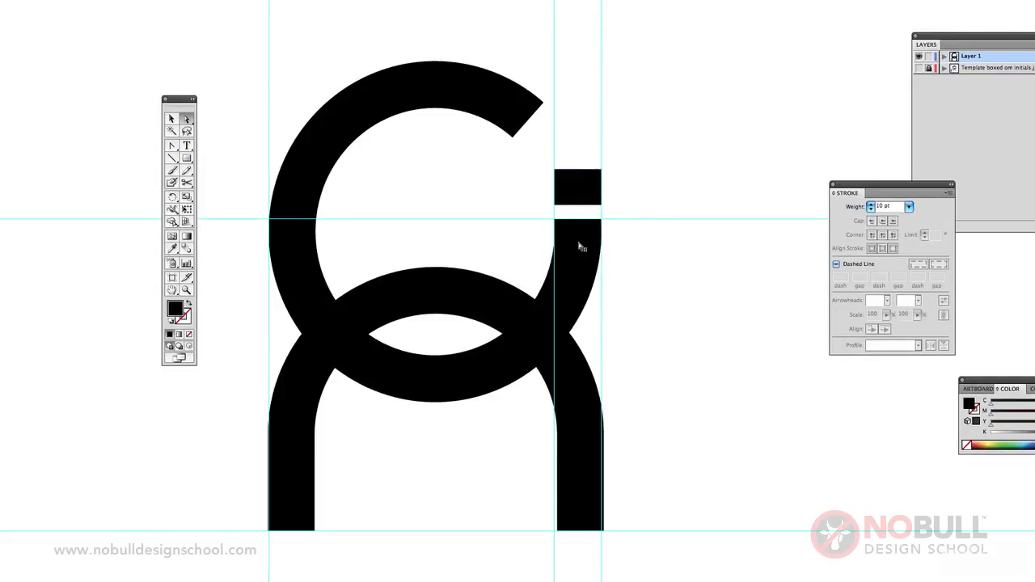
Step: Select the arch beneath the C and convert its stroke into a filled shape with Outline Stroke
left_click(187, 289)
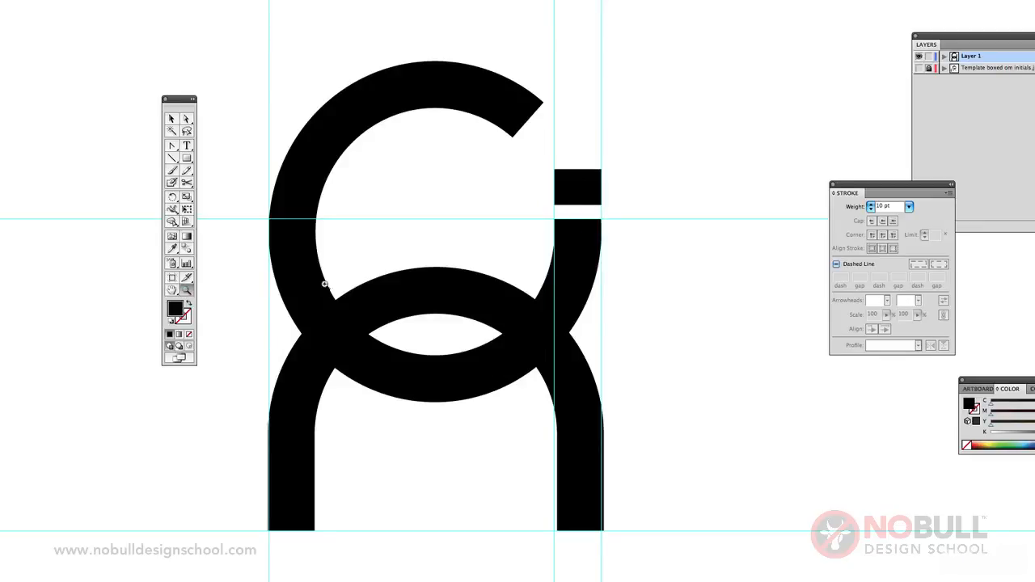
left_click(404, 279, "alt")
scroll(671, 249, "down", 3)
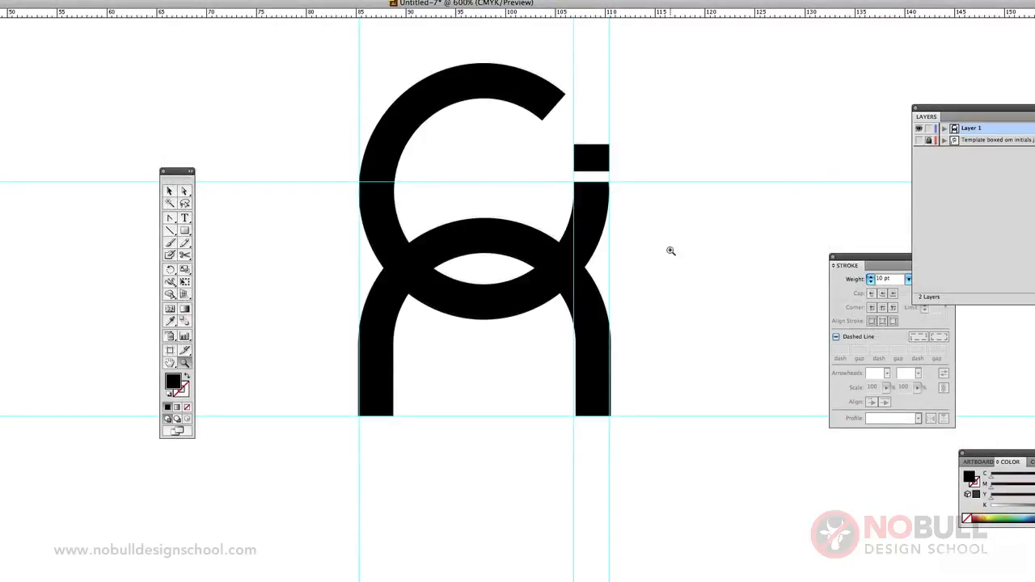
left_click(170, 190)
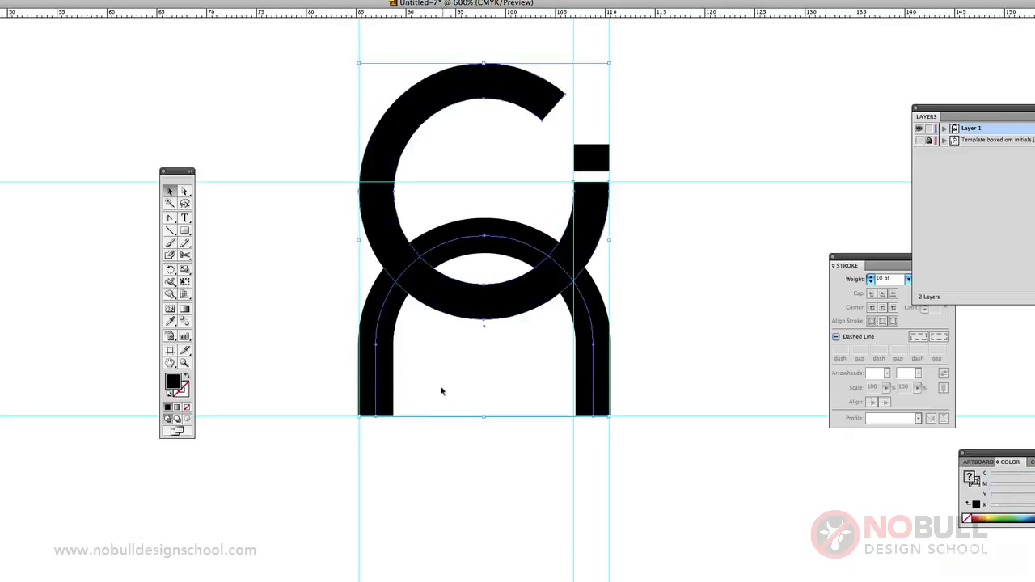
left_click(371, 363)
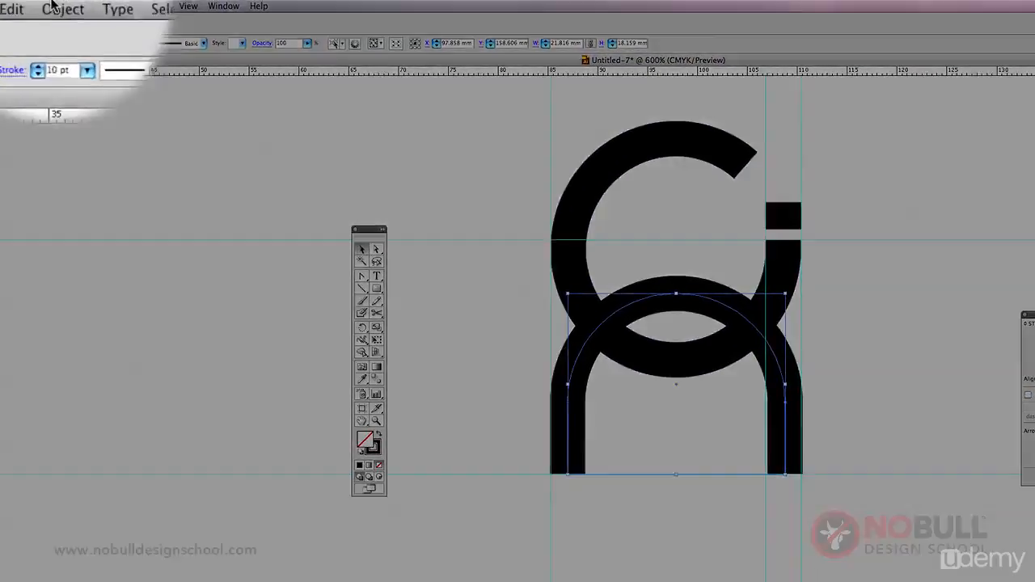
left_click(58, 6)
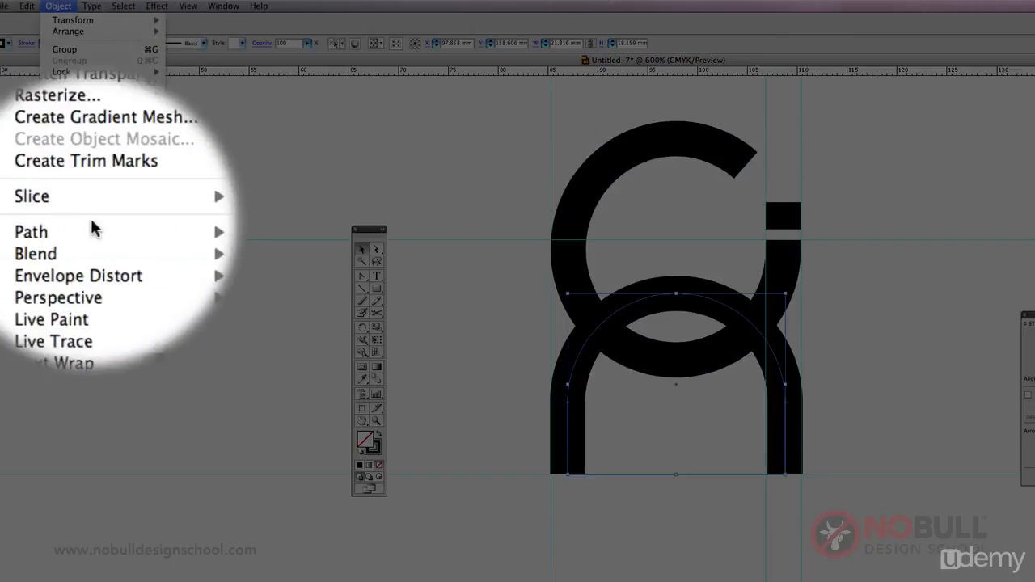
mouse_move(97, 226)
left_click(213, 259)
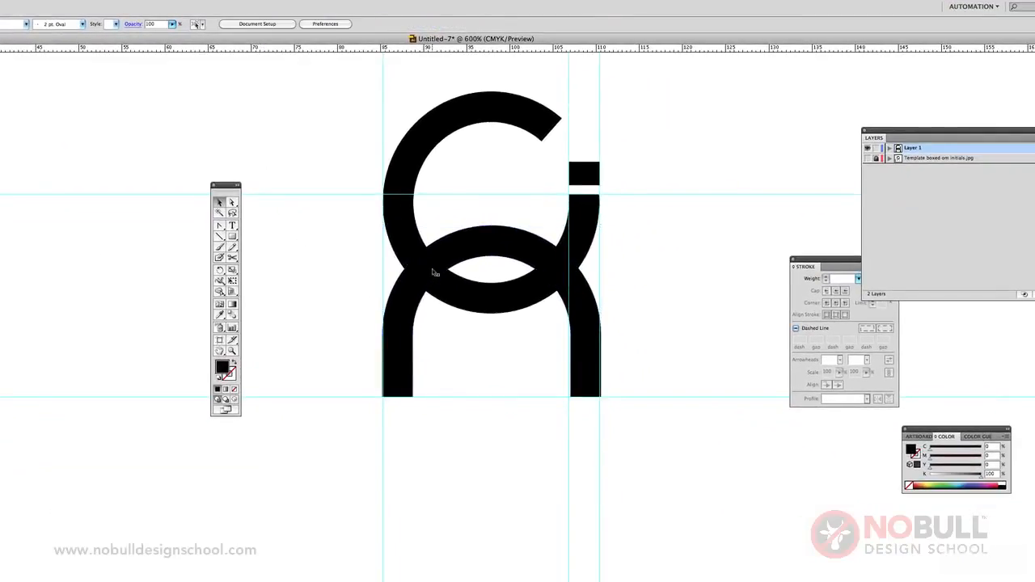
Step: Select the outlined C and set its fill's black (K) value to 50%
left_click(433, 272)
left_click(407, 239)
key("ctrl+shift+bracketright")
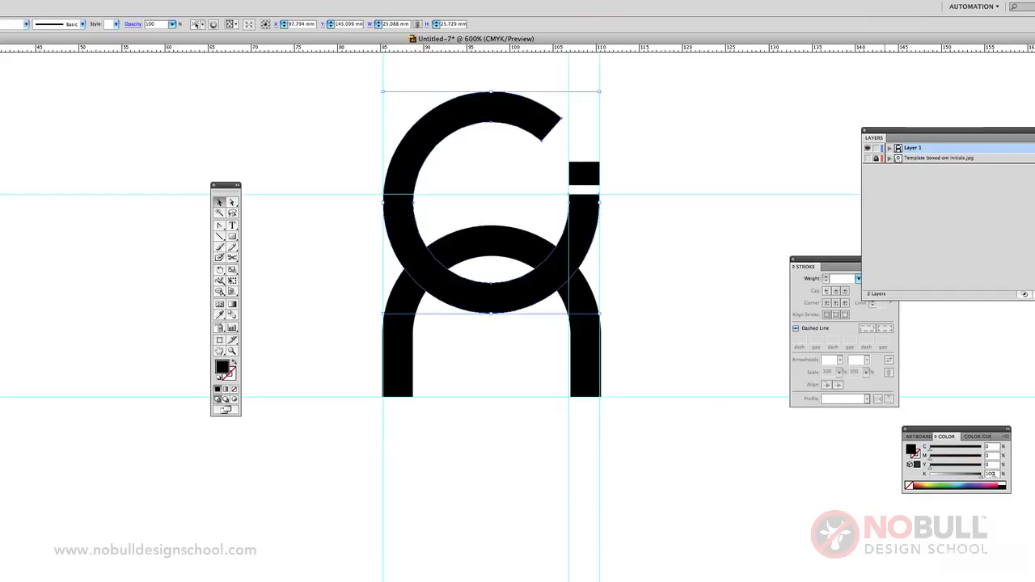
left_click_drag(994, 474, 964, 474)
type("50")
key("Return")
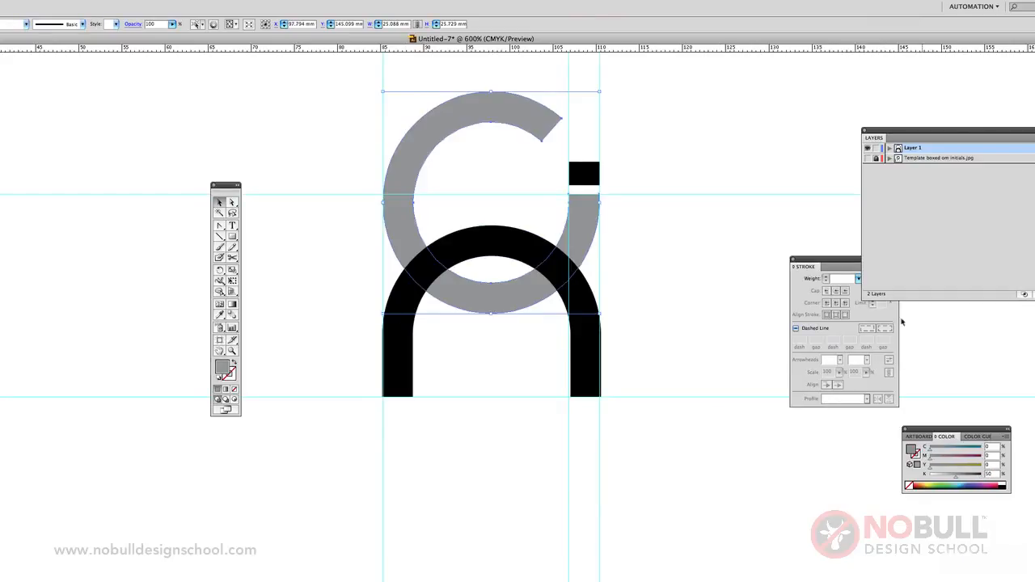
Step: Select the rectangular dot and set its fill to 50% black (K) to match the C
left_click(626, 199)
left_click(597, 179)
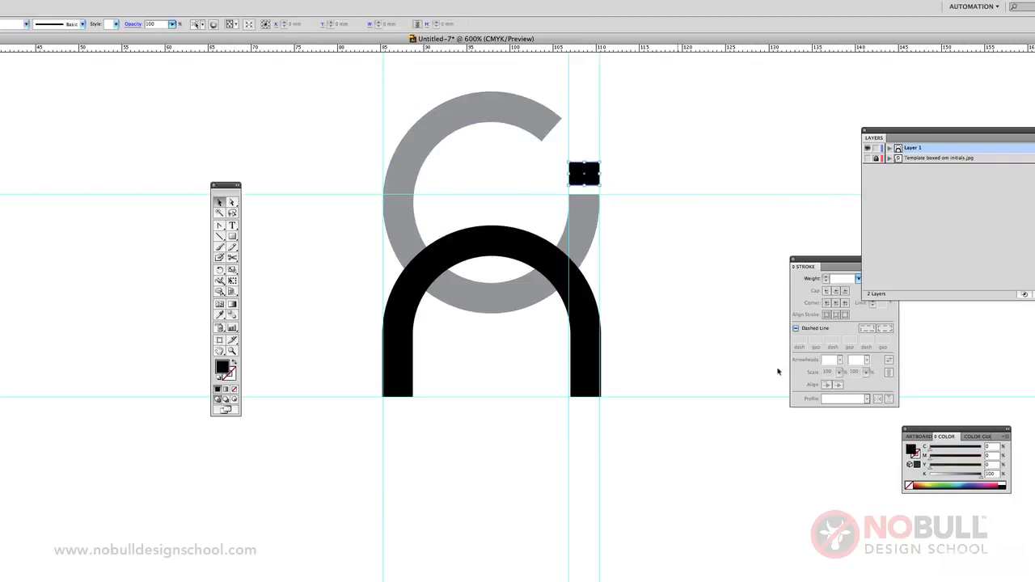
left_click(963, 475)
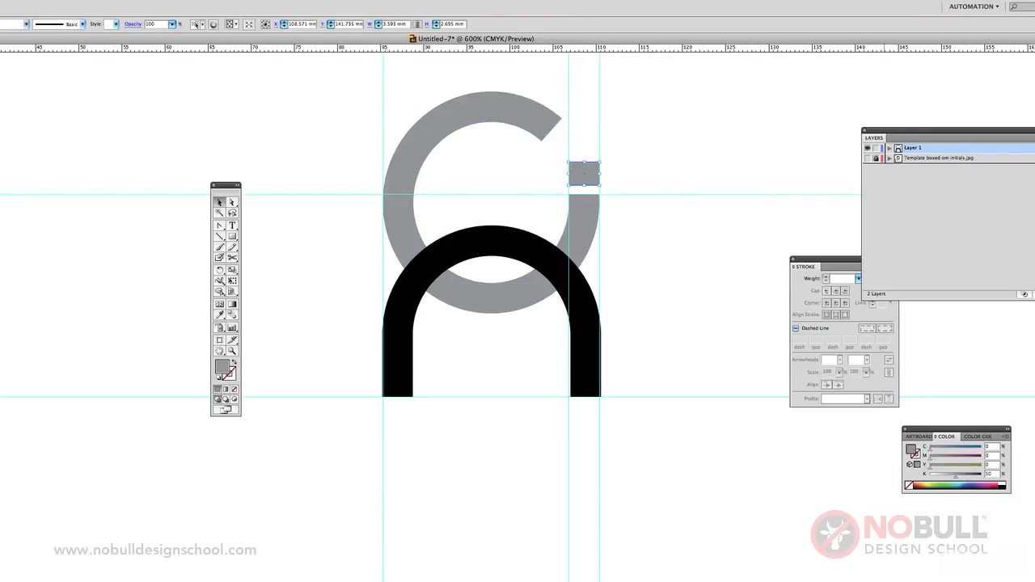
Step: Select the grey C and the black arch together and split them at their overlaps with Pathfinder's Divide
left_click(494, 300)
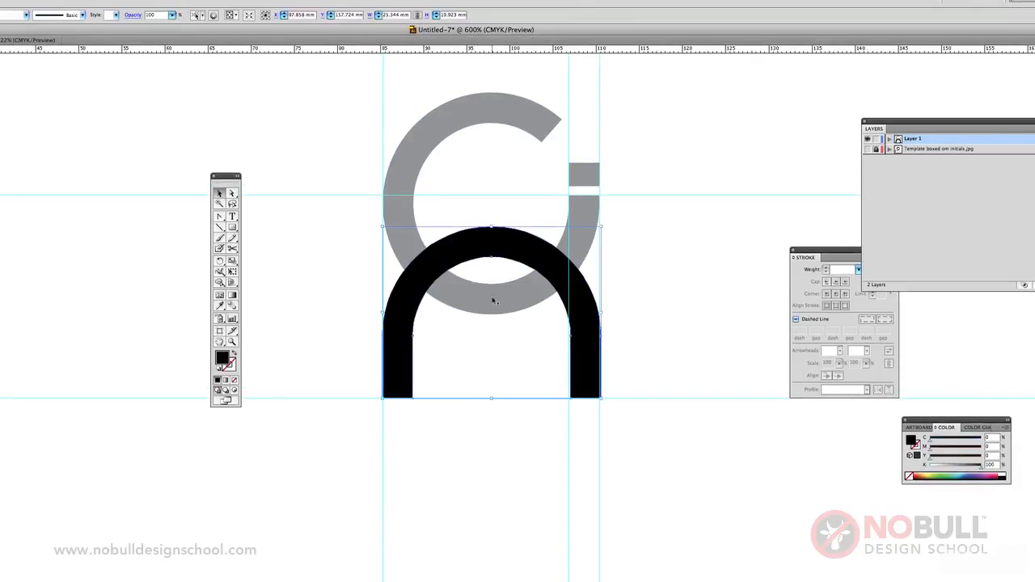
left_click(492, 300)
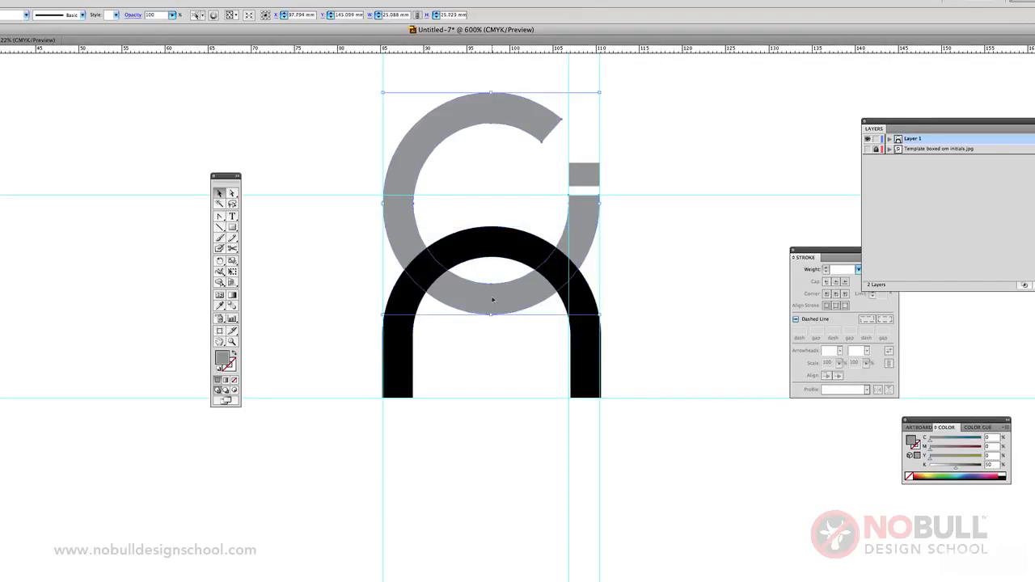
left_click(459, 257, "shift")
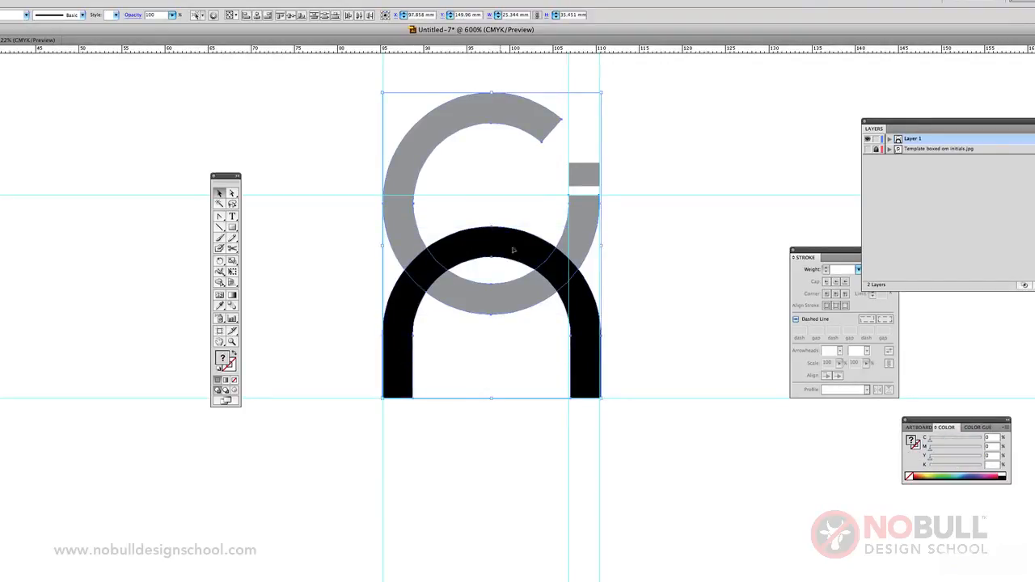
left_click(472, 357)
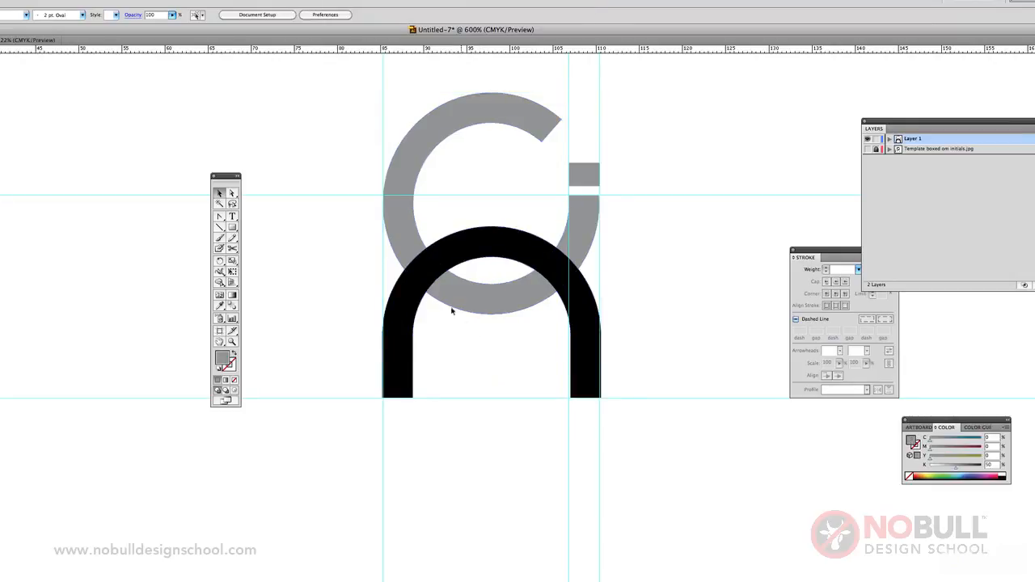
left_click(493, 243)
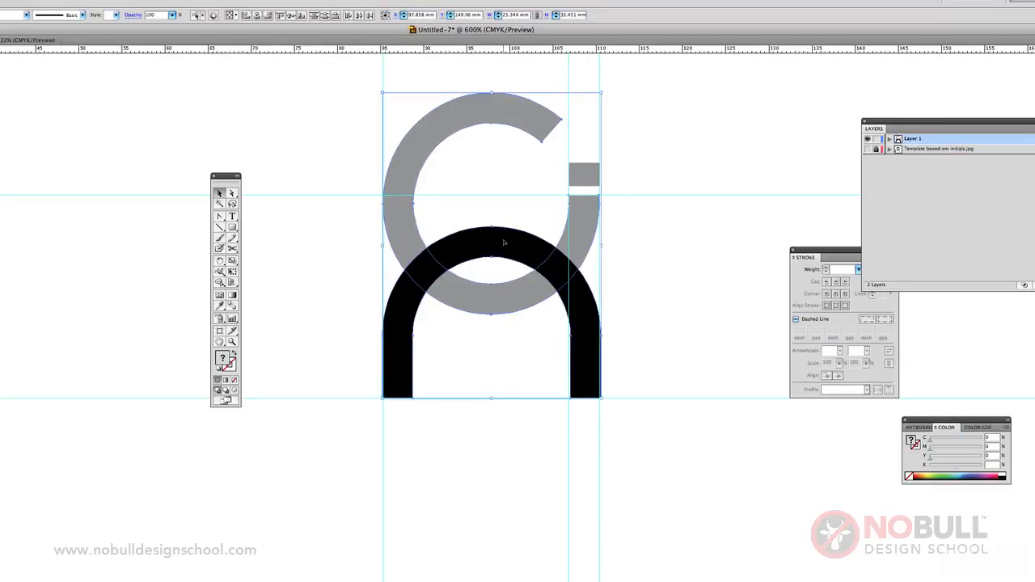
left_click(97, 0)
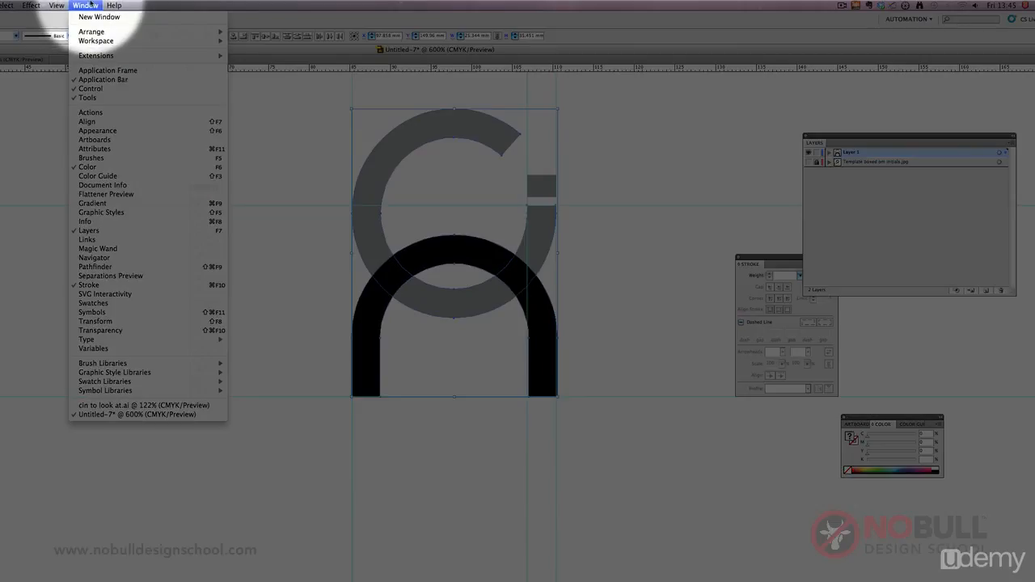
left_click(121, 266)
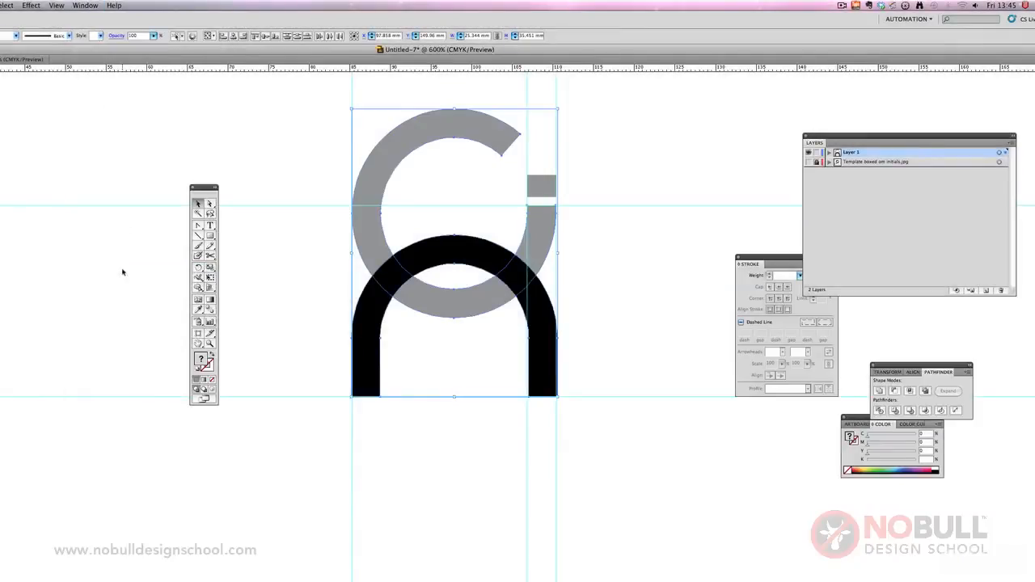
left_click_drag(894, 364, 624, 150)
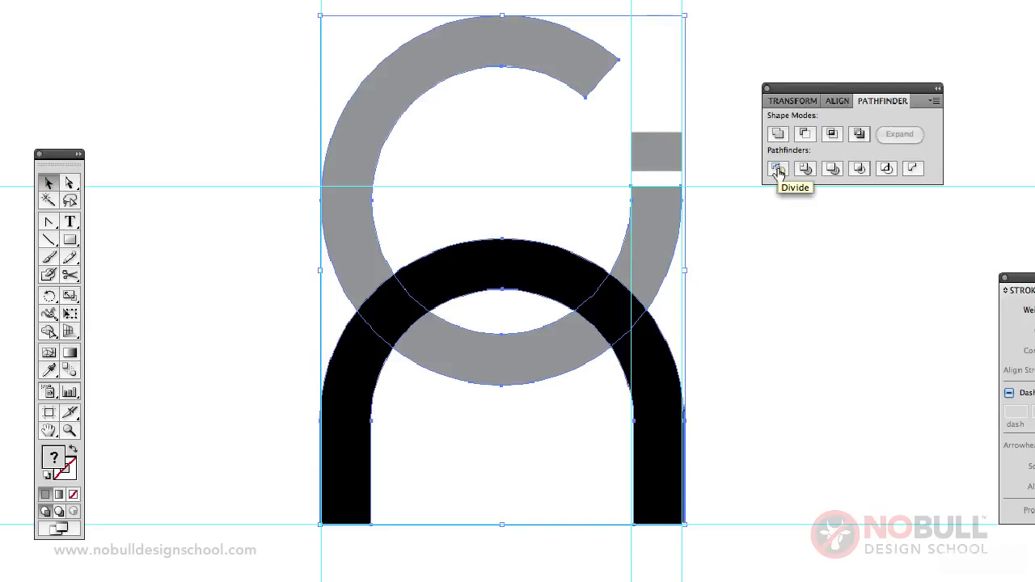
left_click(777, 170)
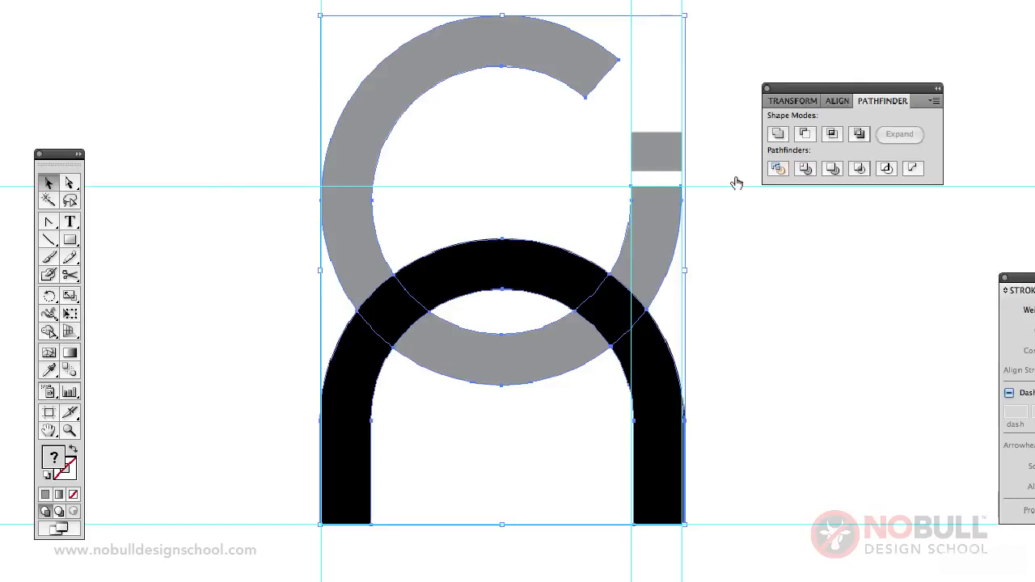
Step: Recolour the divided piece at the right-hand overlap of the C and arch grey with the Eyedropper, sampling the C's fill
left_click(69, 182)
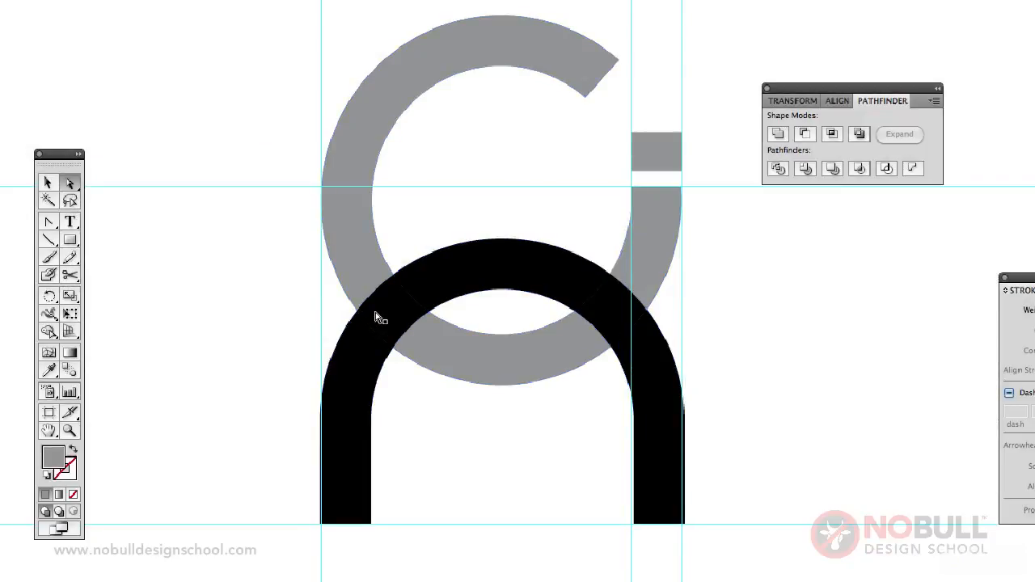
left_click(377, 316)
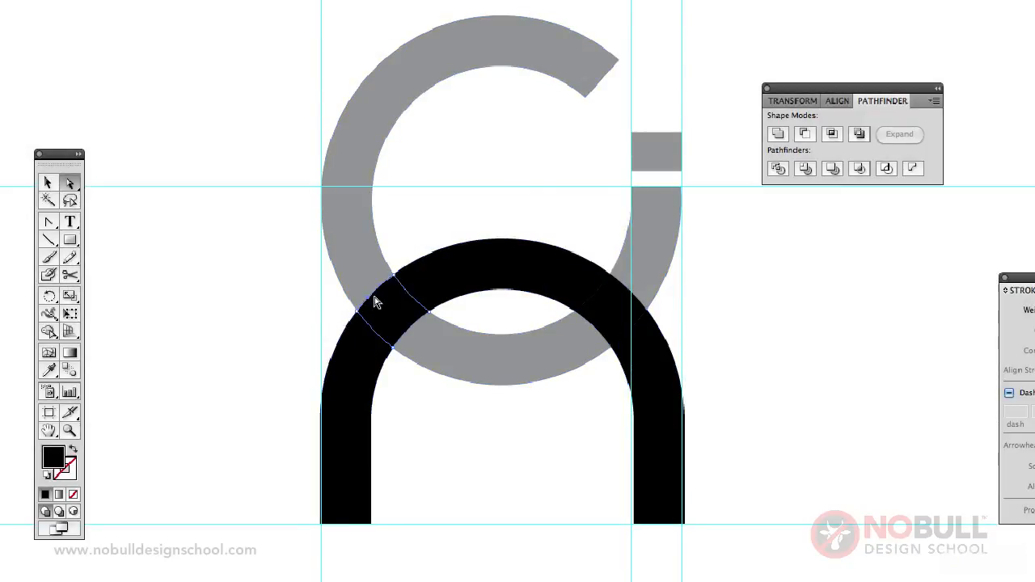
left_click(653, 358)
left_click(541, 359)
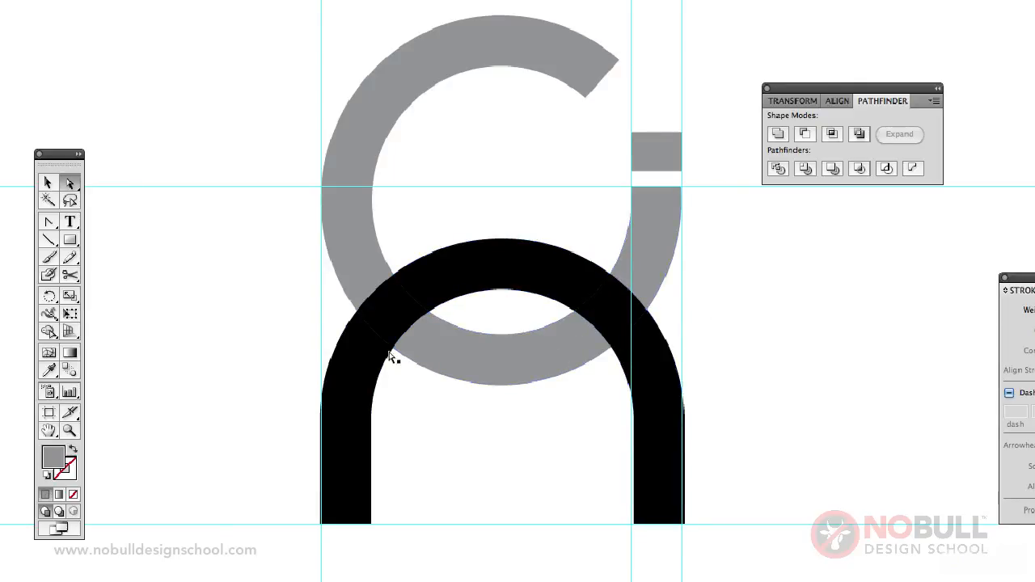
left_click(363, 352)
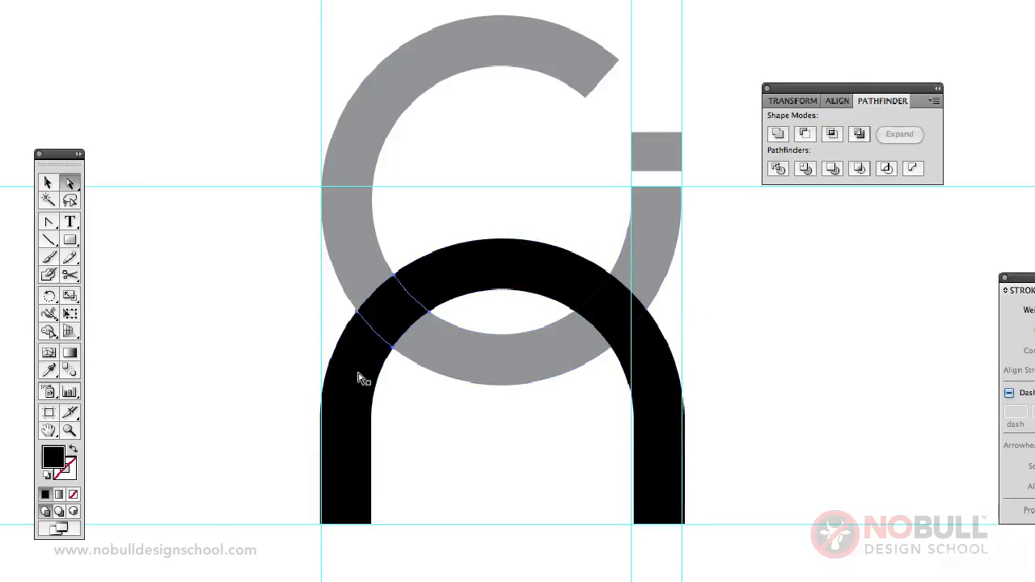
left_click(431, 284)
left_click(613, 322)
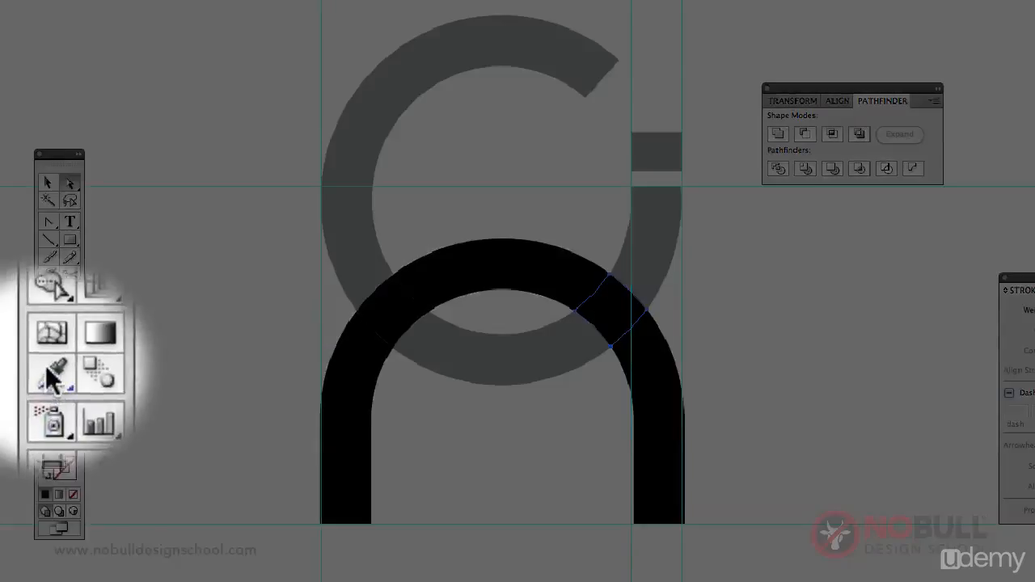
left_click(48, 369)
left_click(670, 241)
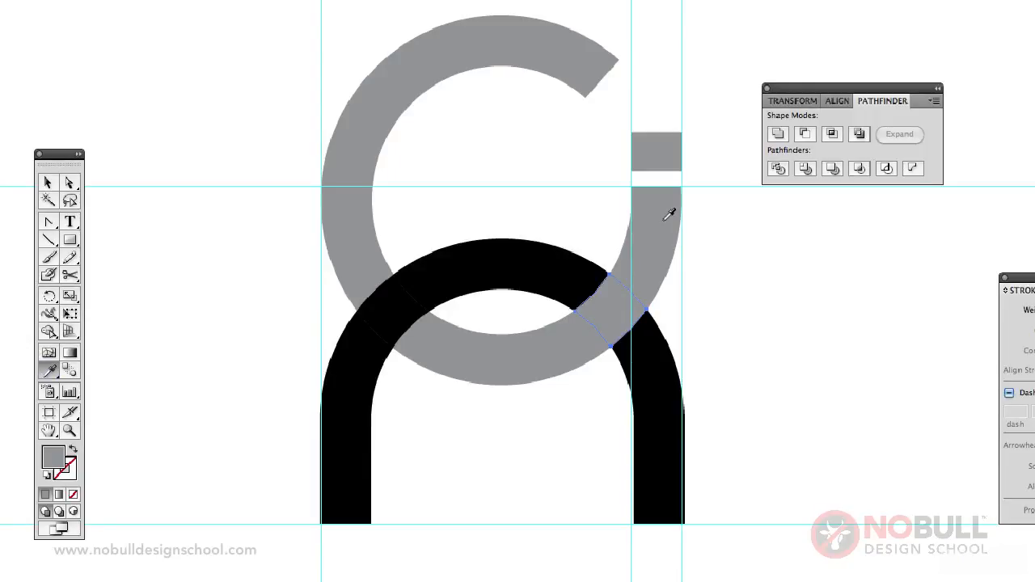
left_click(71, 184)
left_click(142, 340)
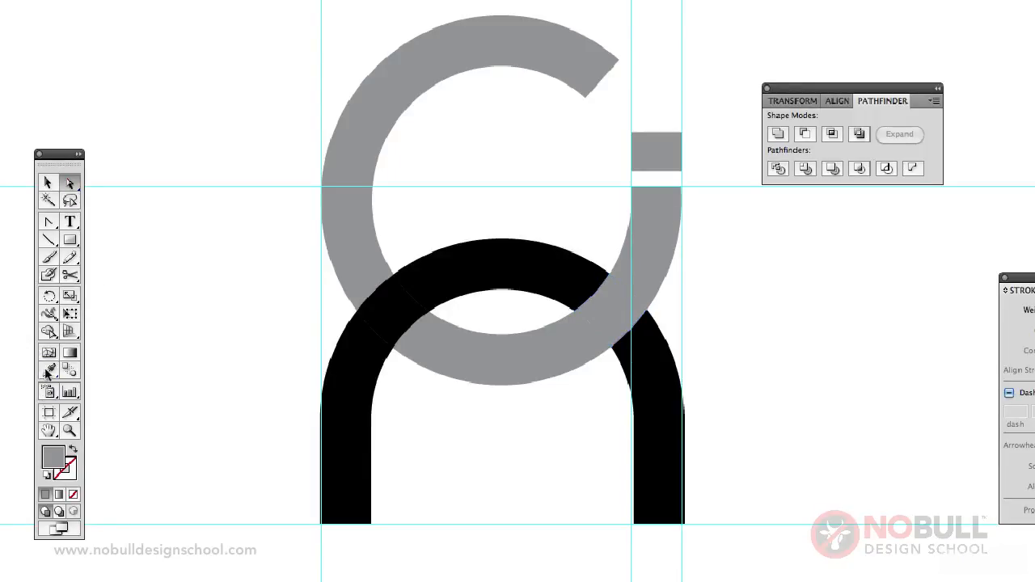
Step: Select the divided grey pieces of the C's lower-right curve and combine them into one shape with Pathfinder's Merge
left_click(587, 343)
left_click(658, 247, "shift")
left_click(831, 170)
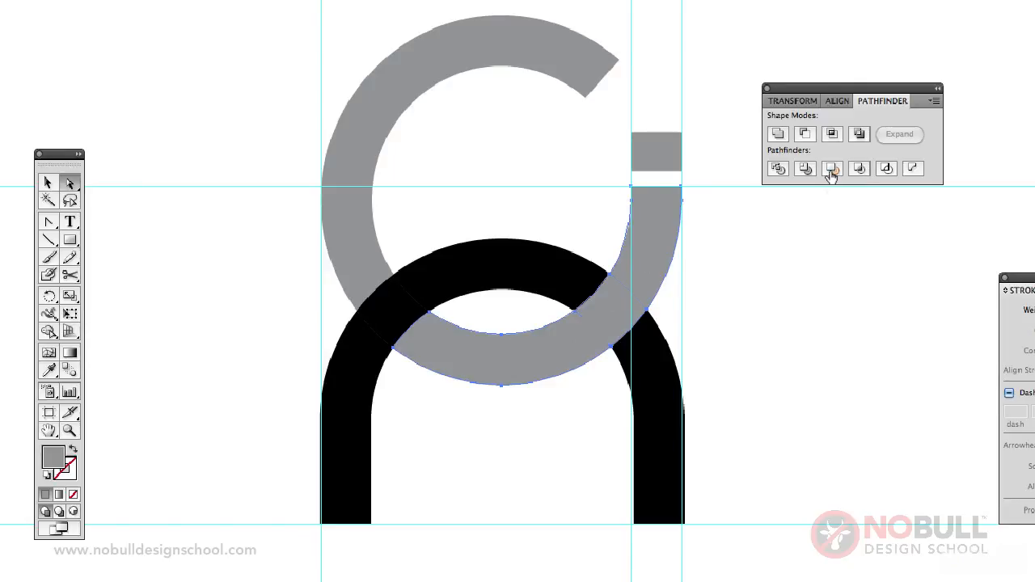
left_click(795, 288)
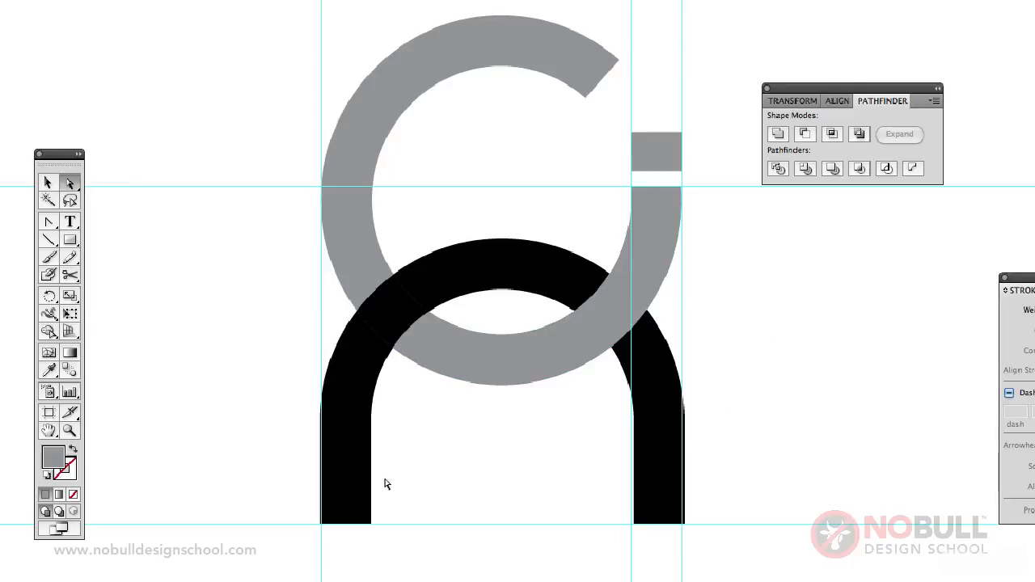
Step: Select the black arch's left leg, overlap piece and crown, and combine them into one shape with Pathfinder's Merge
left_click(355, 426)
left_click(393, 323)
left_click(441, 290, "shift")
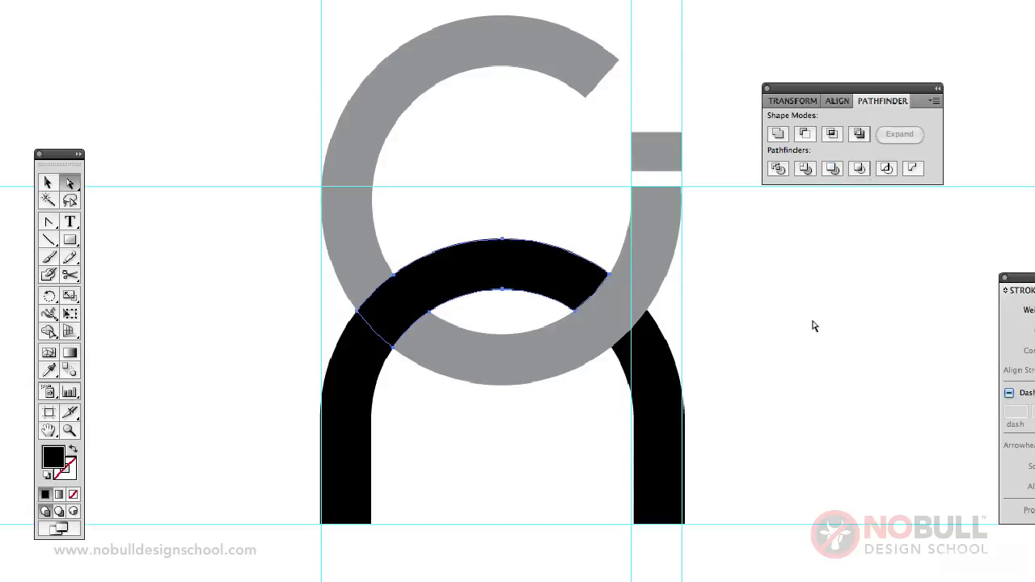
left_click(373, 376, "shift")
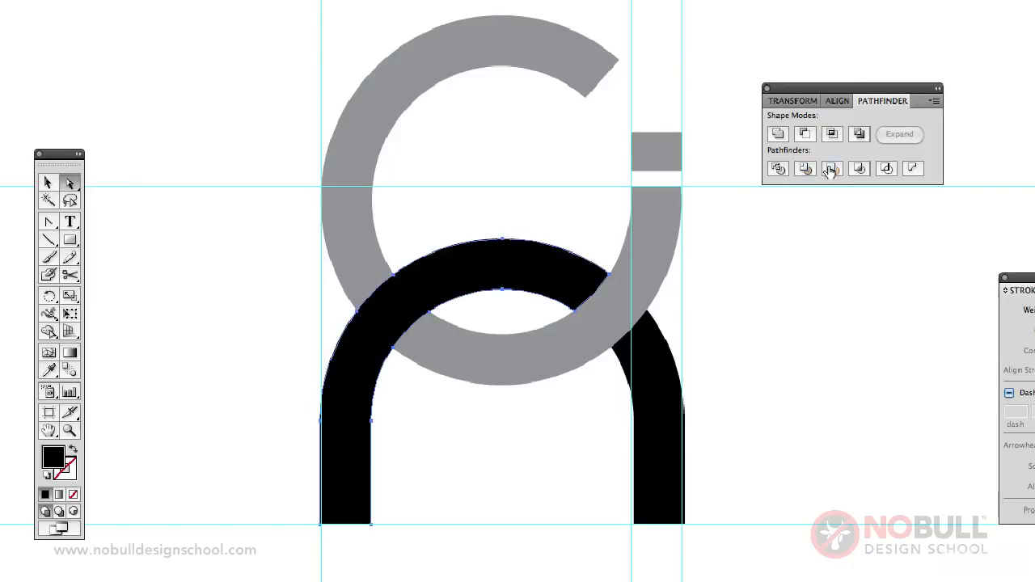
left_click(846, 331)
left_click(46, 179)
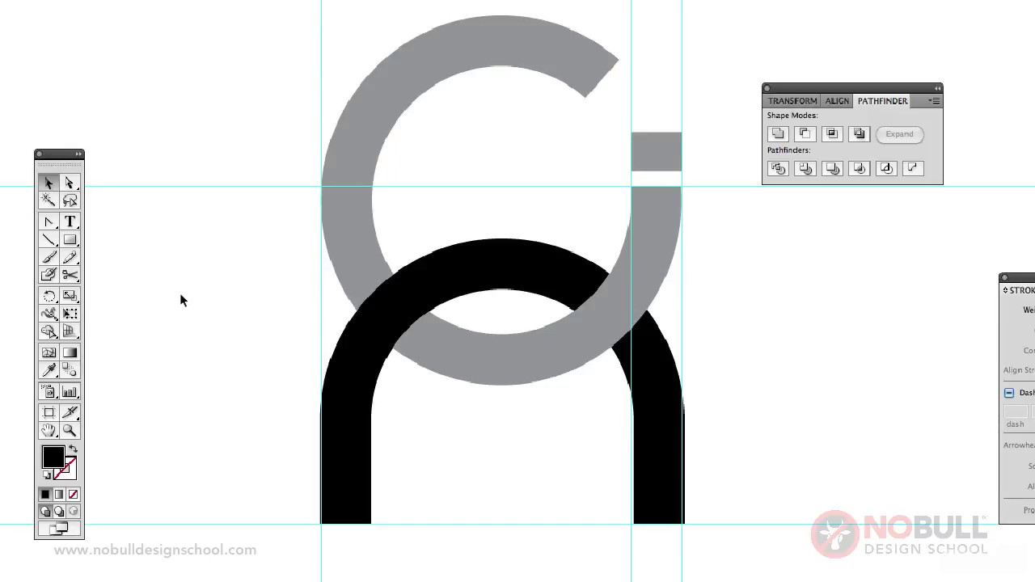
Step: Show the sketch template and draw a black rectangle about 34 by 40 mm inside the sketched box, covering the logo
left_click(70, 430)
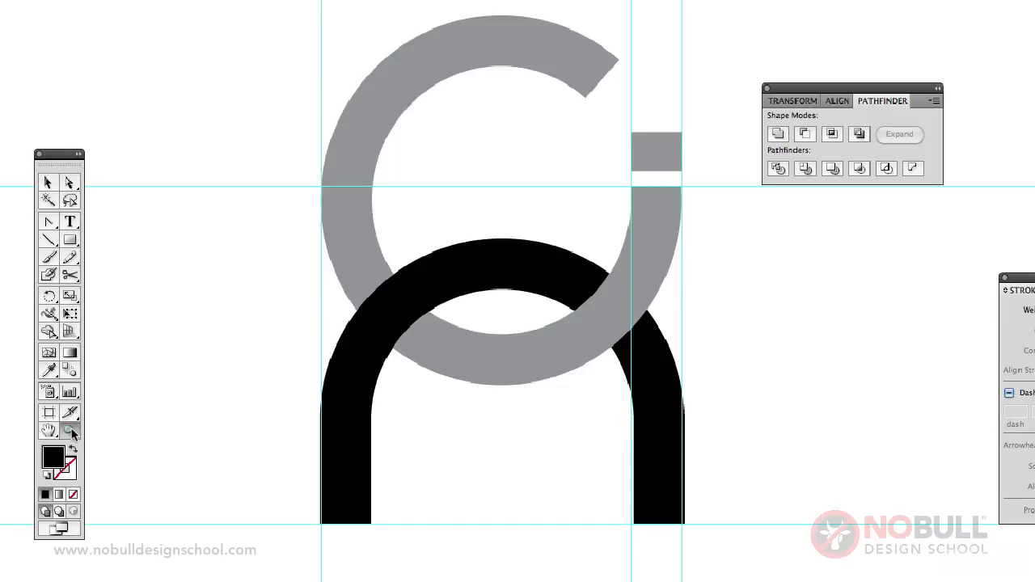
left_click(489, 330, "alt")
scroll(524, 393, "down", 4)
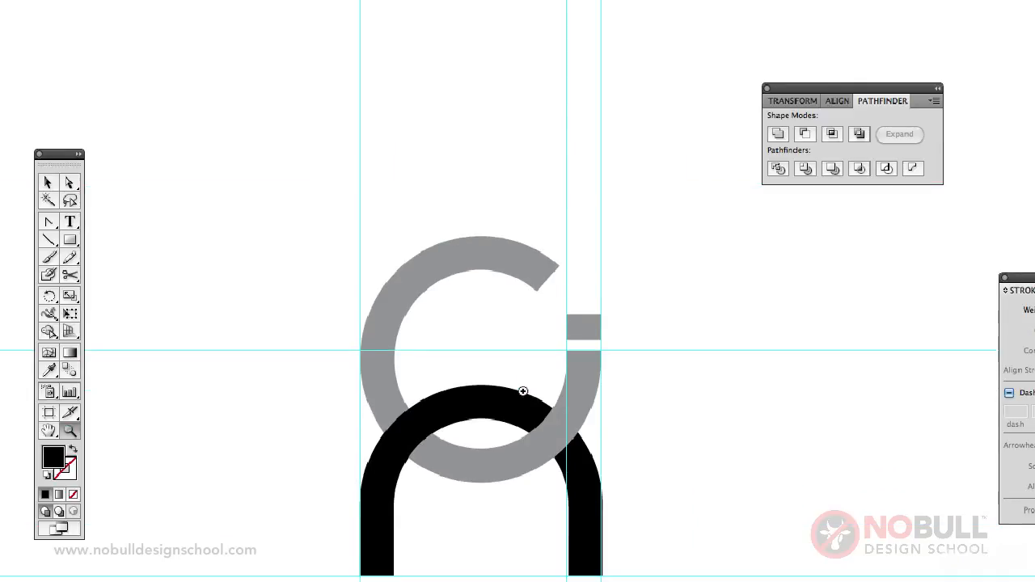
scroll(523, 392, "down", 2)
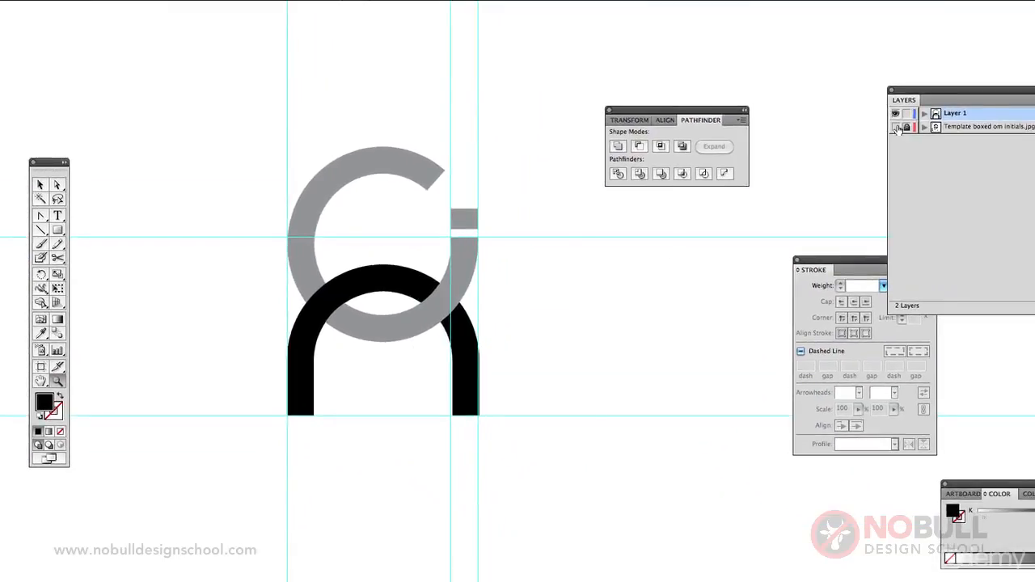
left_click(895, 127)
left_click(57, 229)
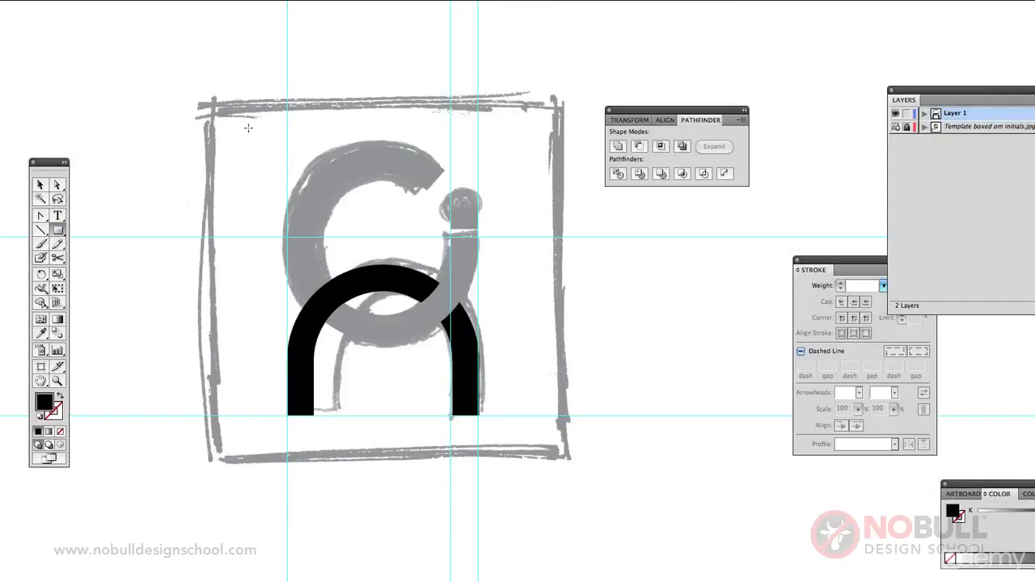
left_click_drag(253, 130, 510, 435)
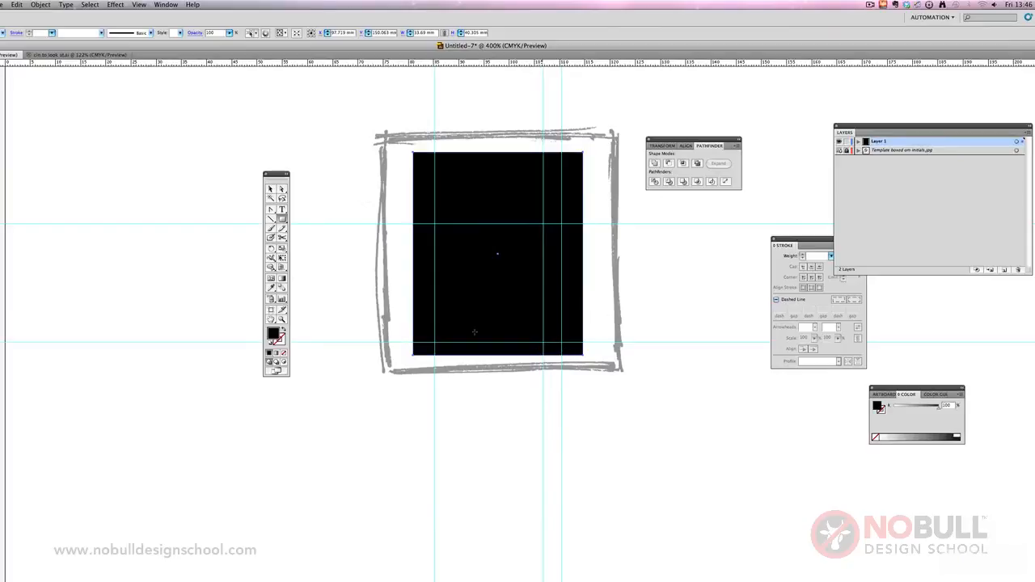
key("v")
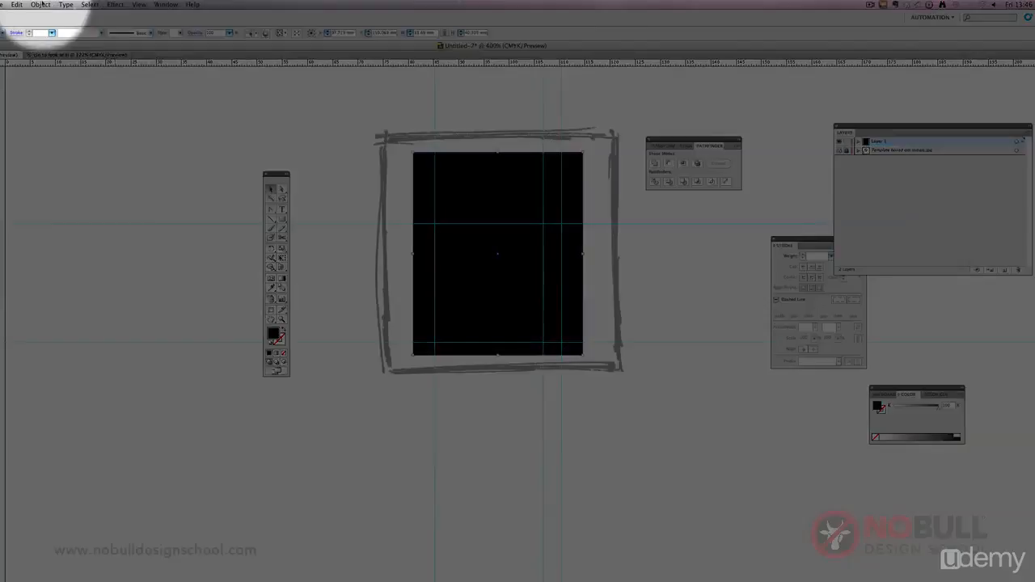
left_click(40, 5)
mouse_move(48, 24)
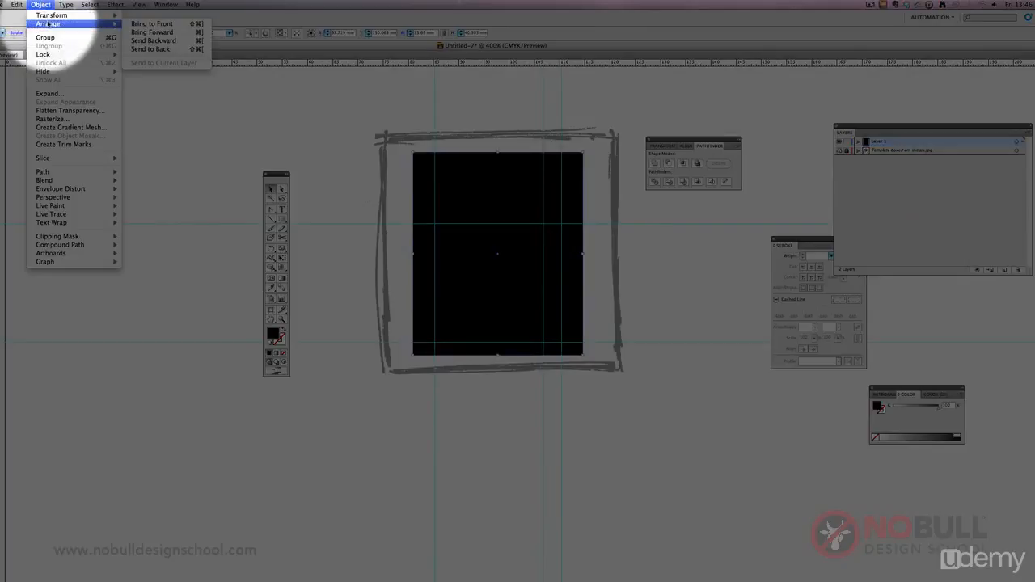
left_click(40, 5)
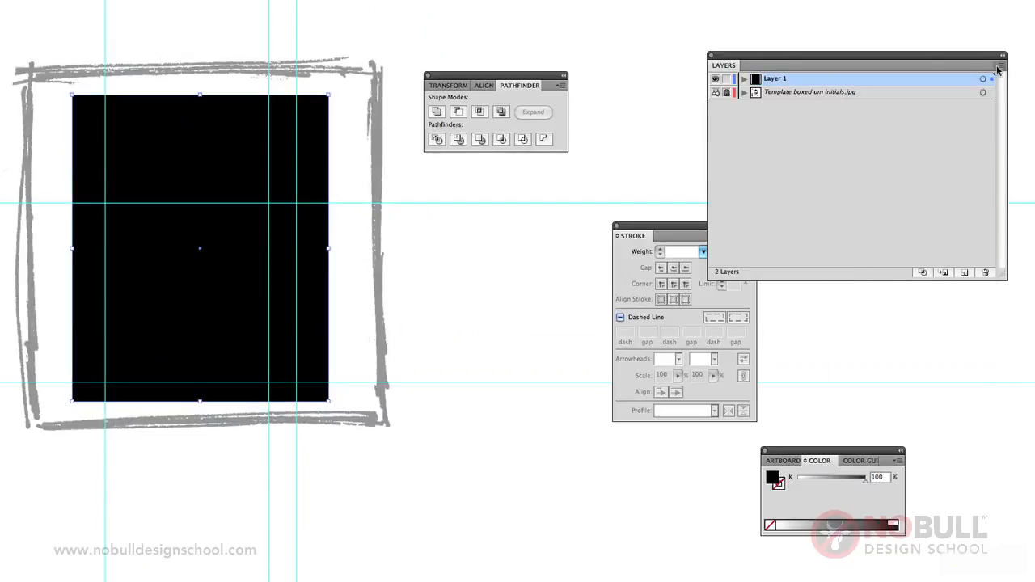
Step: Create a new layer above Layer 1 with the default name and options
left_click(1025, 134)
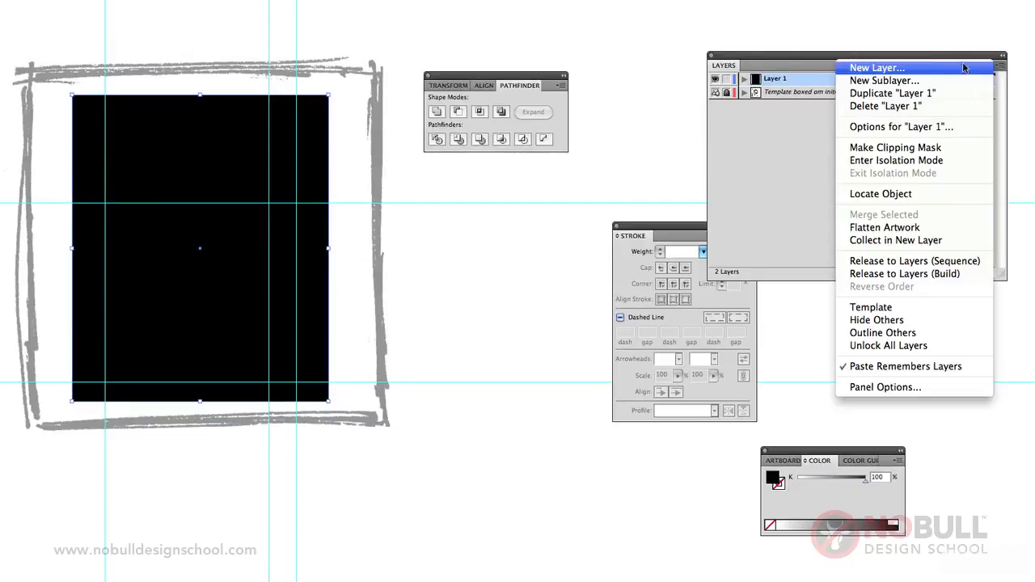
left_click(935, 67)
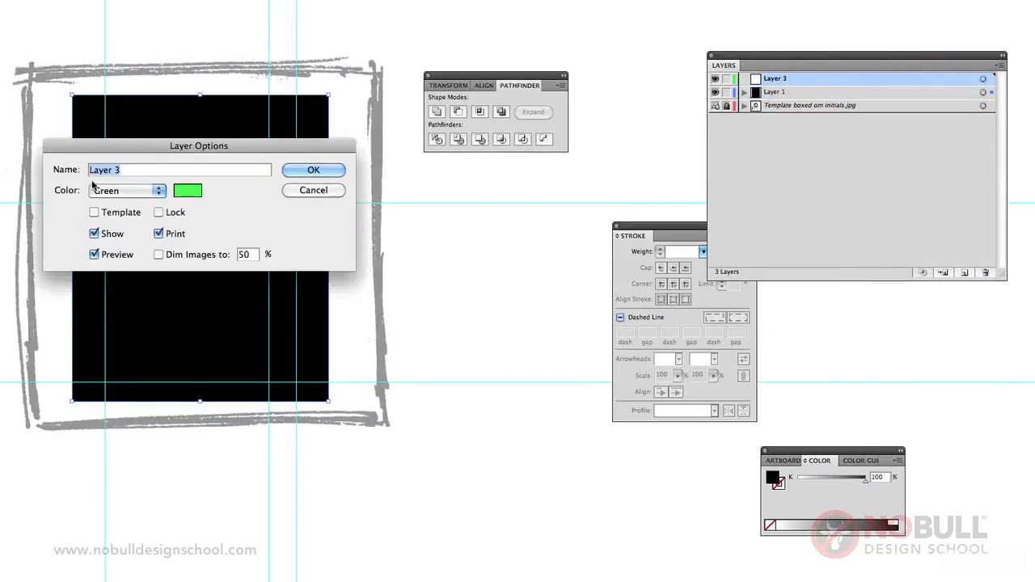
left_click(334, 173)
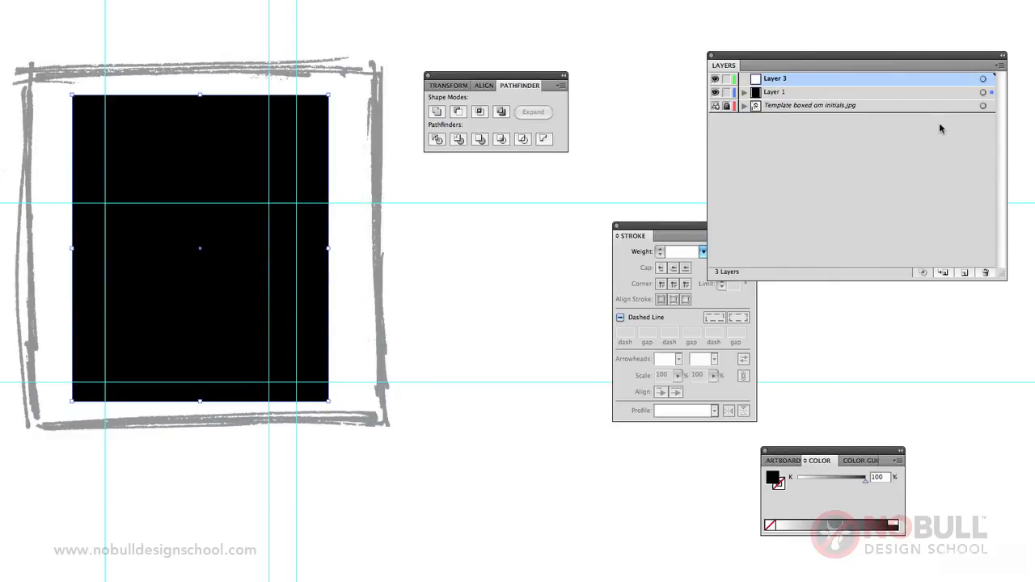
Step: Move the black rectangle onto Layer 3 and place that layer beneath Layer 1 so the logo sits in front
left_click(990, 91)
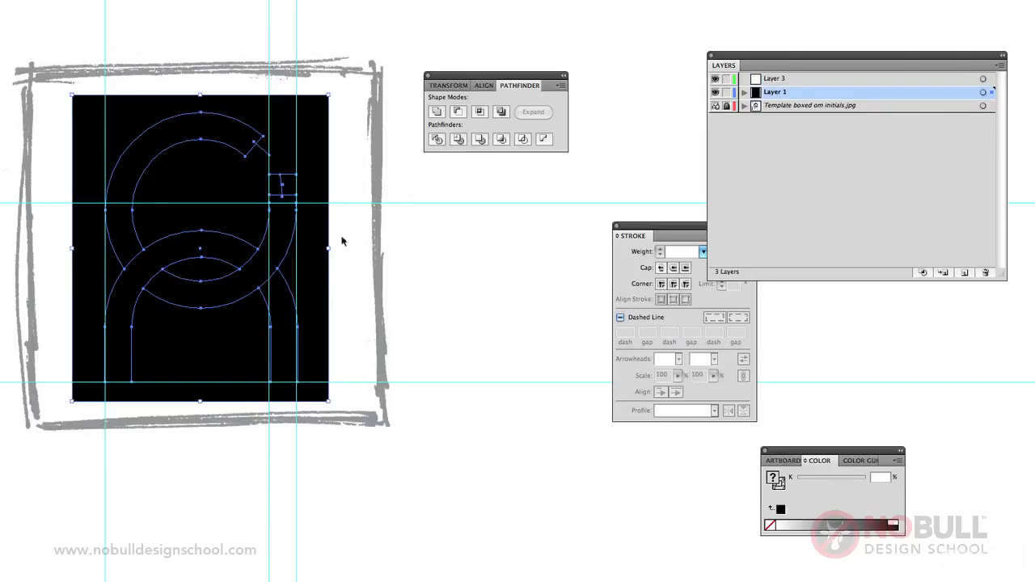
left_click(325, 209)
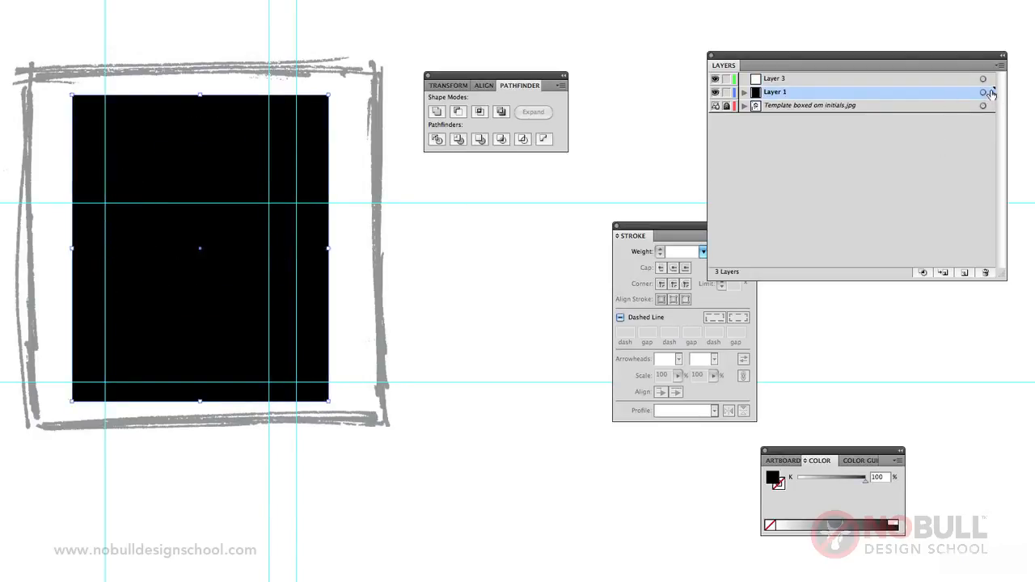
left_click_drag(992, 82, 991, 79)
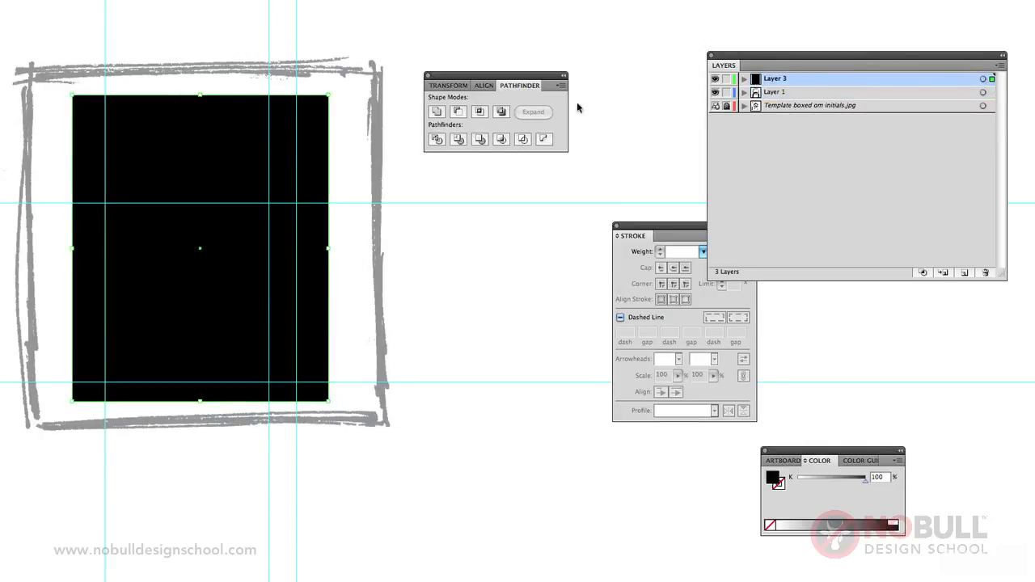
left_click_drag(766, 85, 771, 100)
left_click(503, 208)
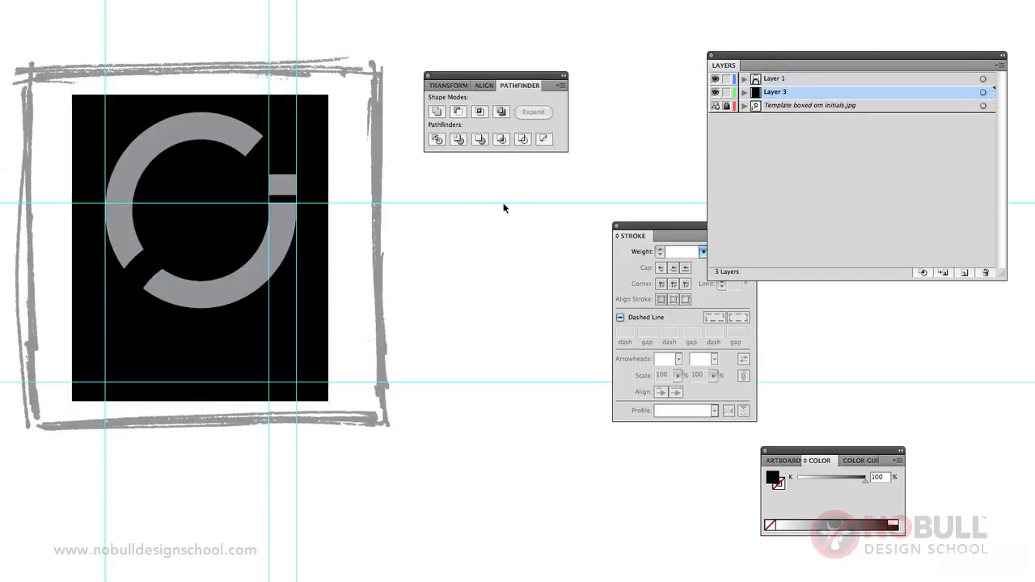
Step: Hide the sketch template layer, then select both pieces of the black arch and fill them white (K 0%)
left_click(715, 106)
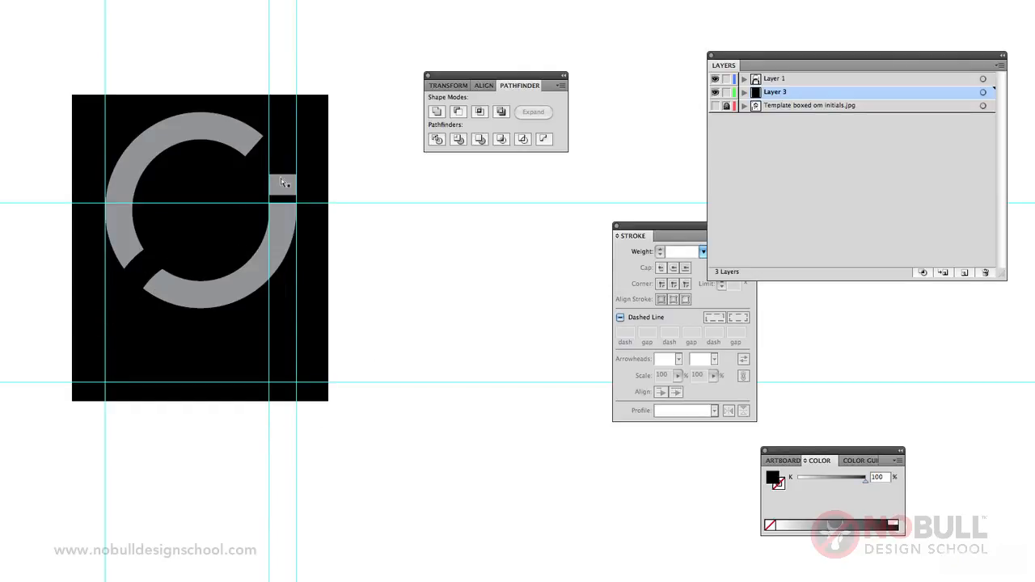
left_click(275, 312)
left_click(138, 267)
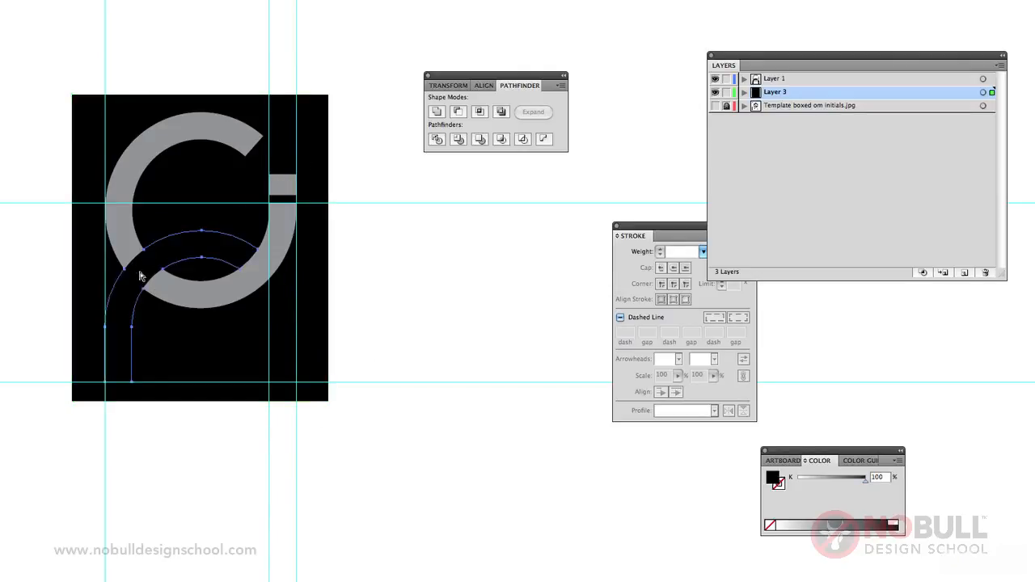
left_click(276, 306, "shift")
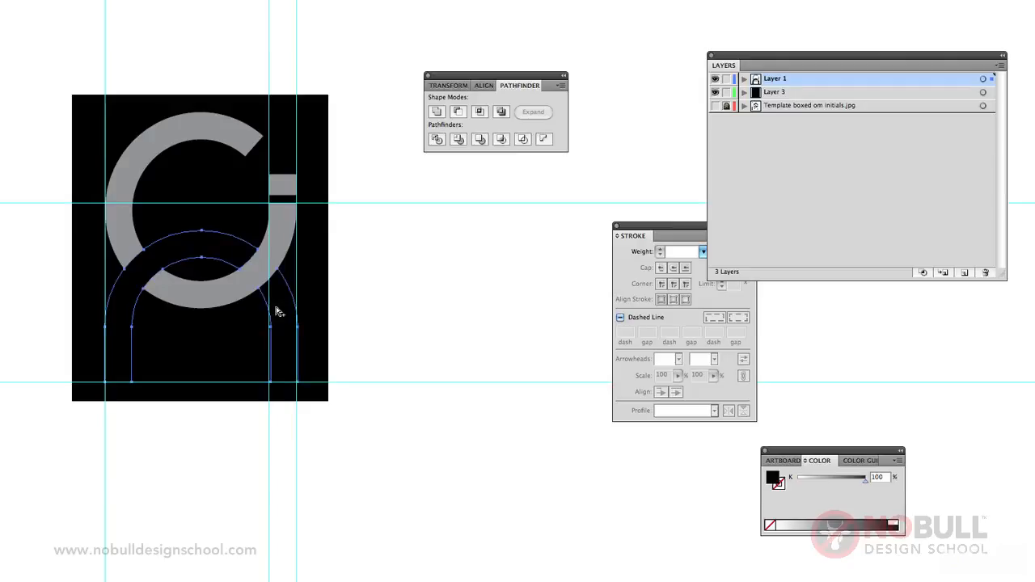
key("super+h")
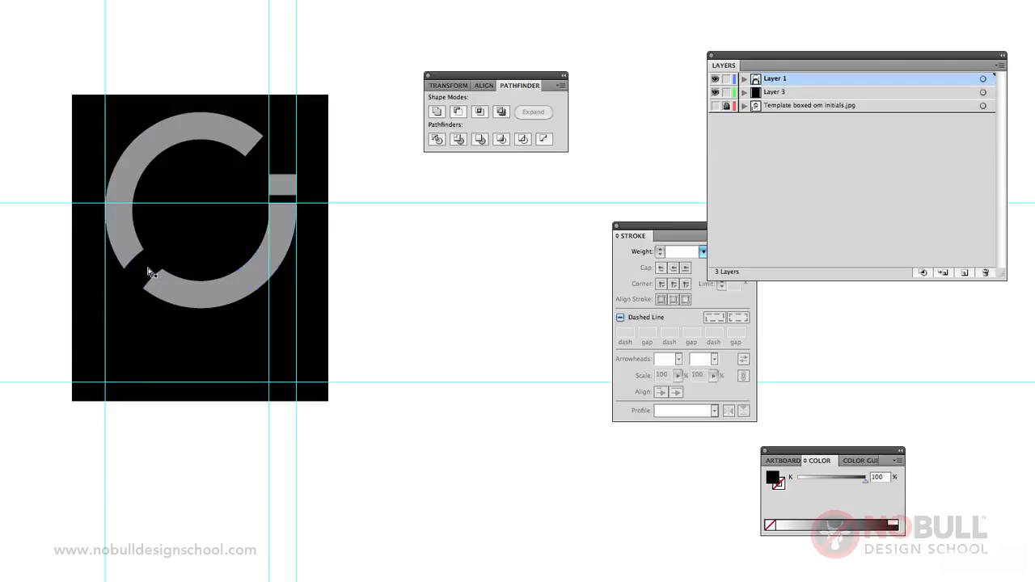
left_click(150, 272)
left_click(271, 305, "shift")
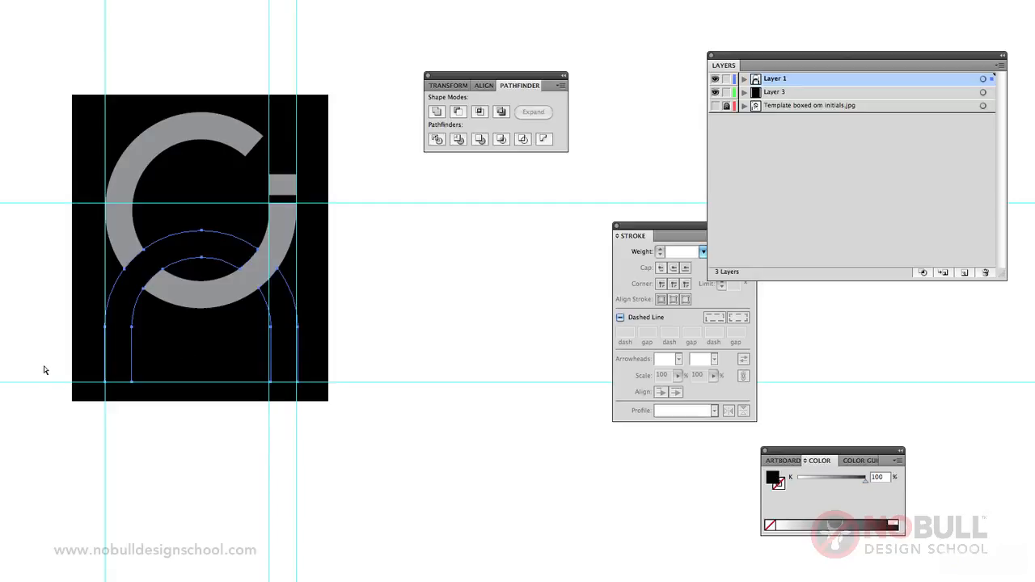
mouse_move(843, 447)
left_mouse_down()
mouse_move(476, 336)
mouse_move(456, 283)
mouse_move(438, 312)
mouse_move(404, 314)
left_mouse_up()
left_click(417, 272)
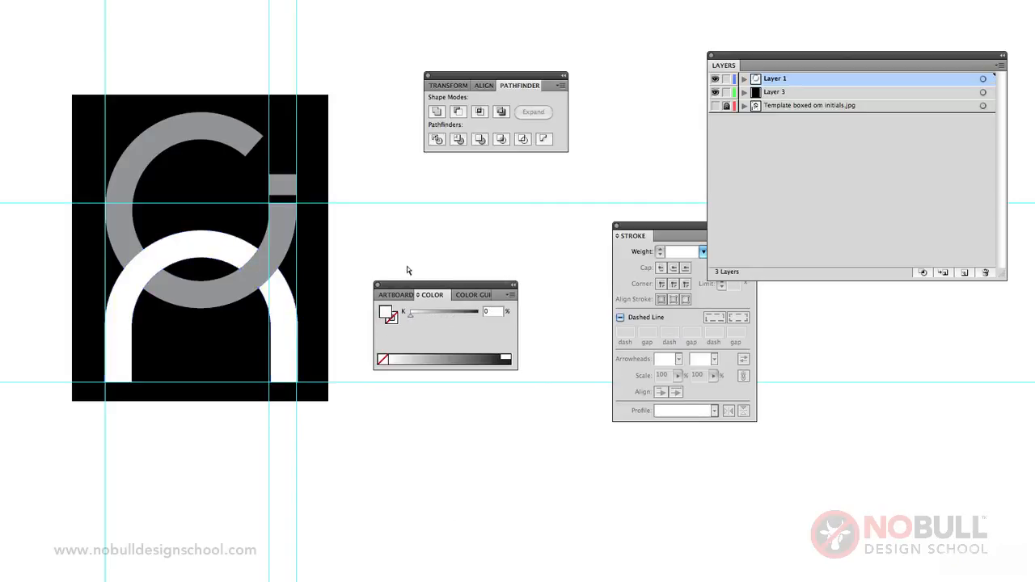
Step: Reset the fill and stroke to the default white and black, and hide the guides
key("d")
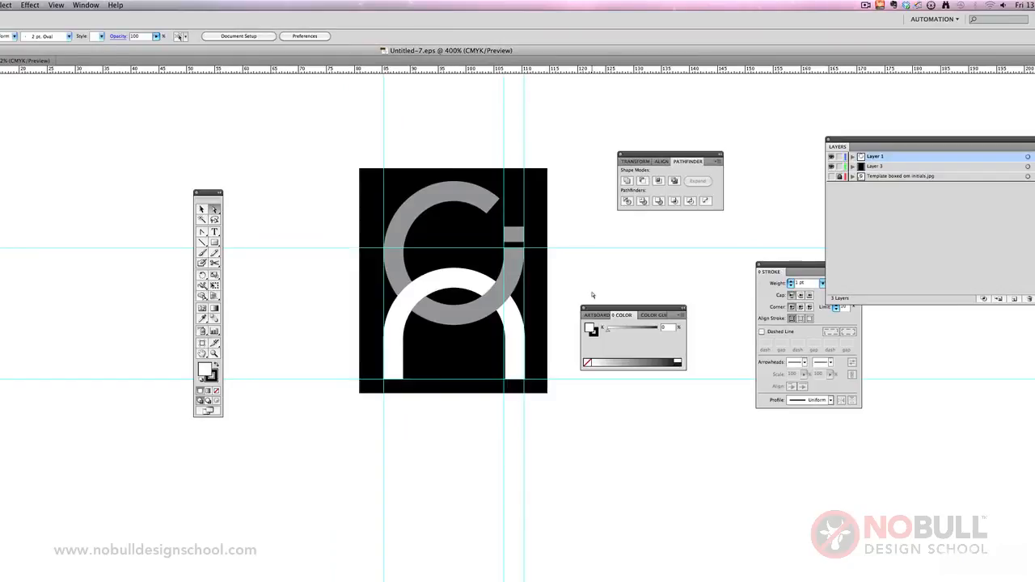
left_click(56, 5)
mouse_move(122, 276)
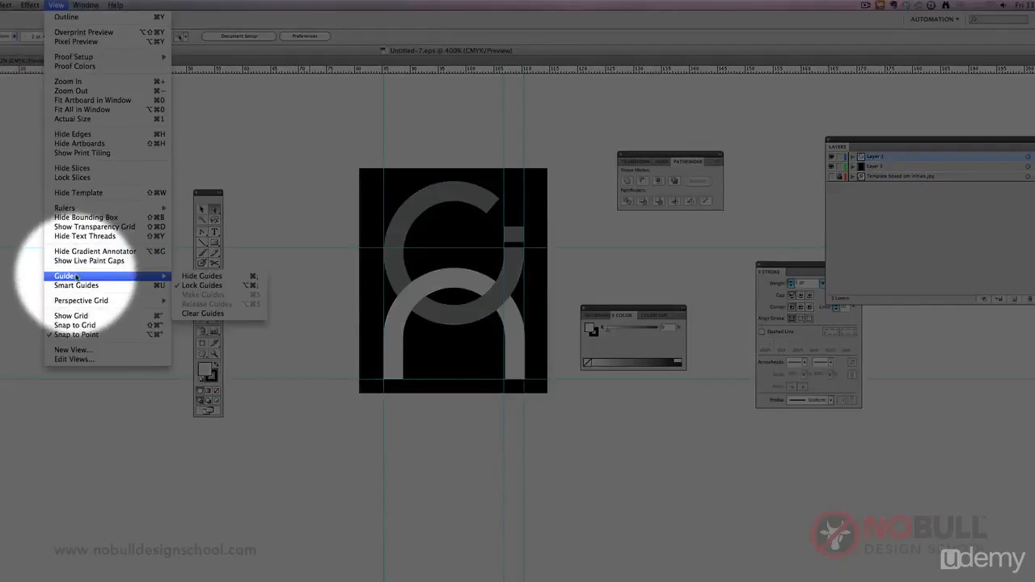
left_click(193, 275)
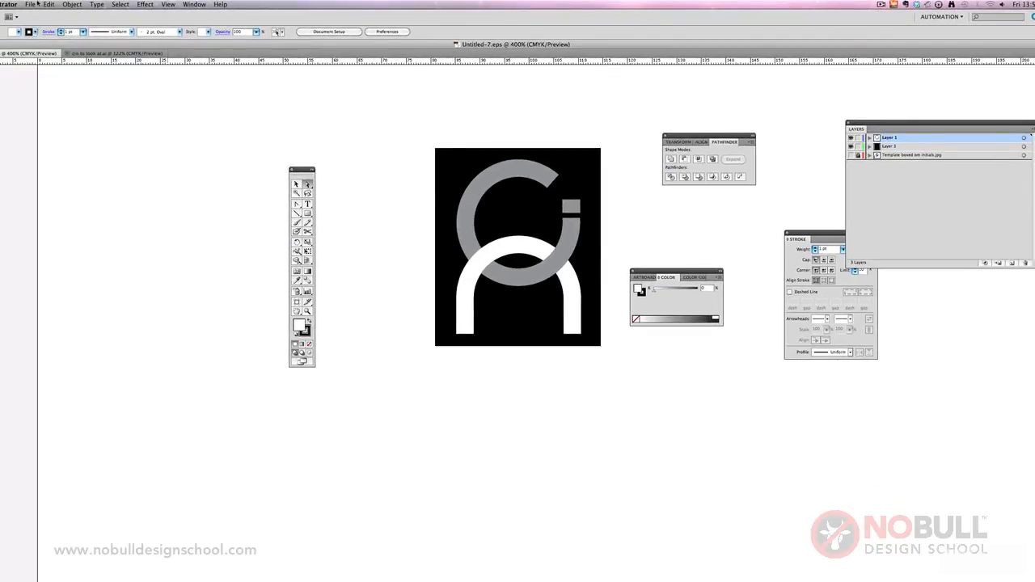
Step: Save a copy of the artwork in the logo trace folder as "CINlog" in Illustrator EPS format
left_click(32, 5)
left_click(55, 99)
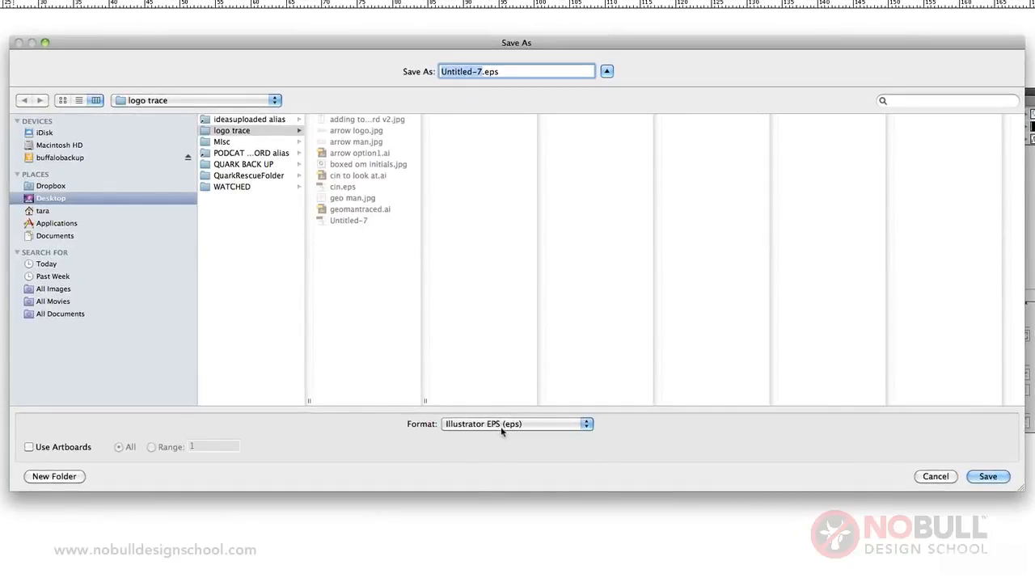
left_click(501, 426)
left_click(495, 425)
left_click(479, 72)
double_click(479, 72)
key("BackSpace")
type("Cl")
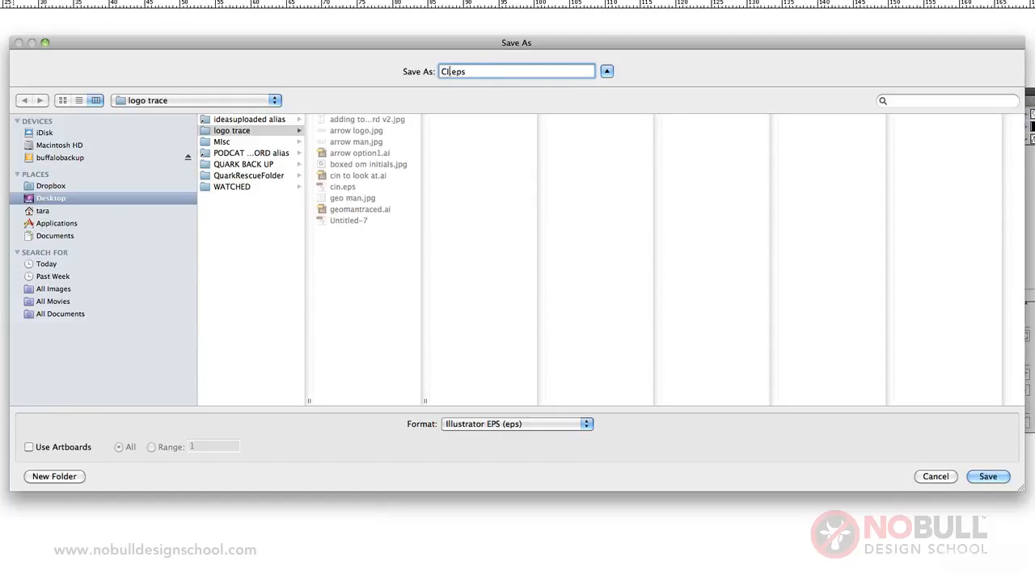
type("Nlogo")
left_click(993, 478)
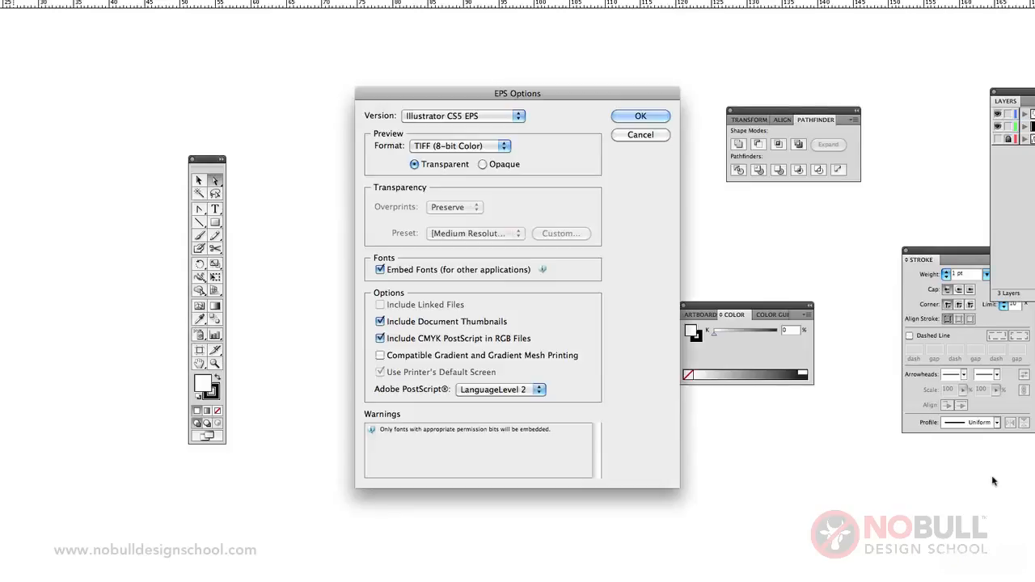
Step: Save the EPS with version Illustrator CS5 EPS and a transparent TIFF (8-bit Color) preview
left_click(426, 146)
left_click(426, 146)
left_click(423, 120)
left_click(423, 119)
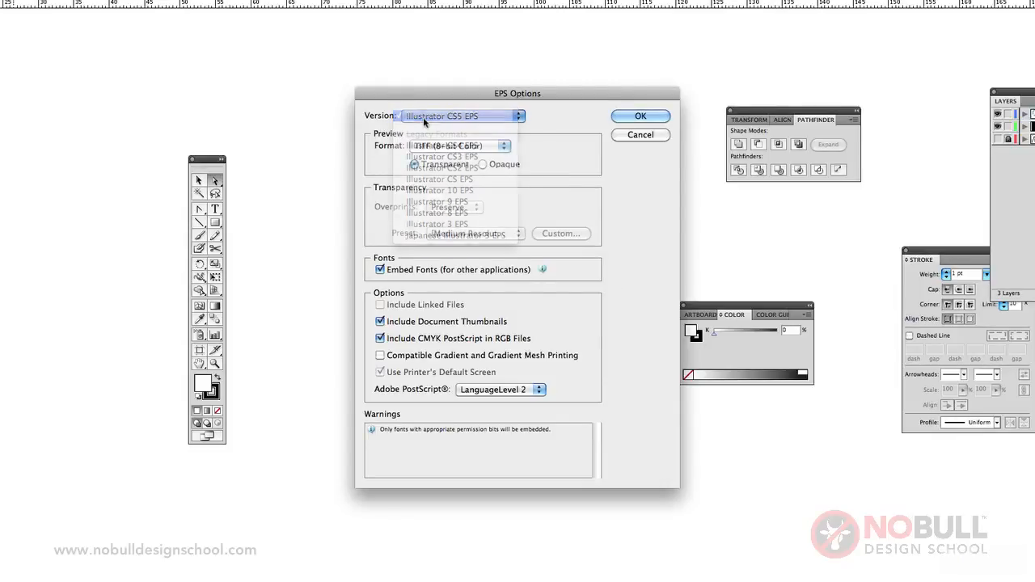
left_click(436, 115)
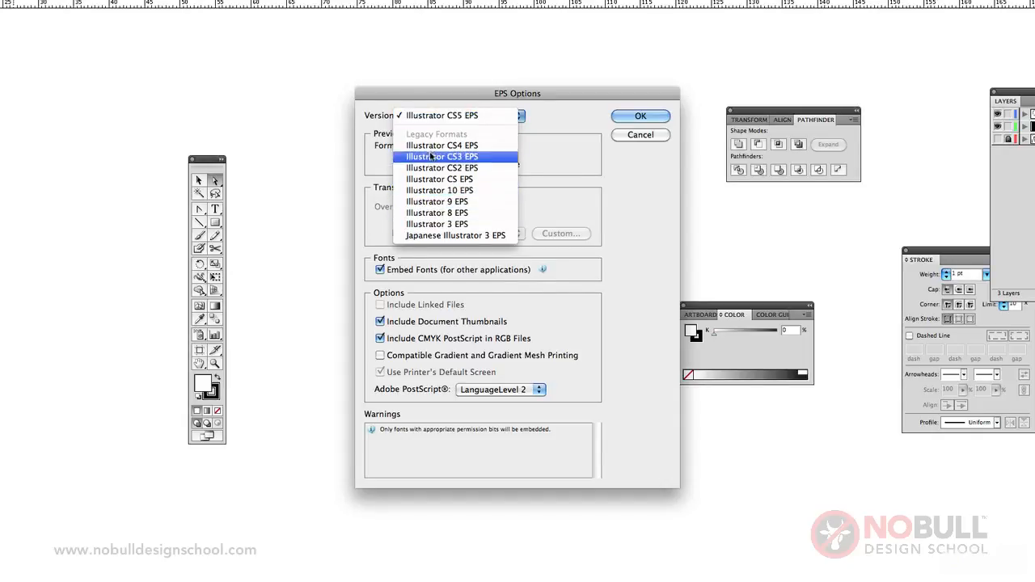
left_click(432, 115)
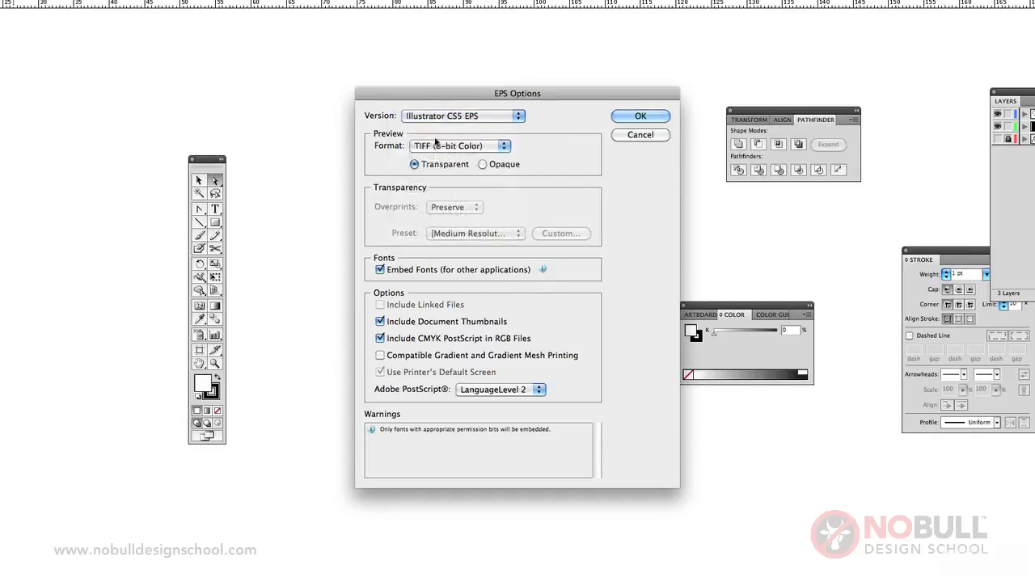
left_click(442, 148)
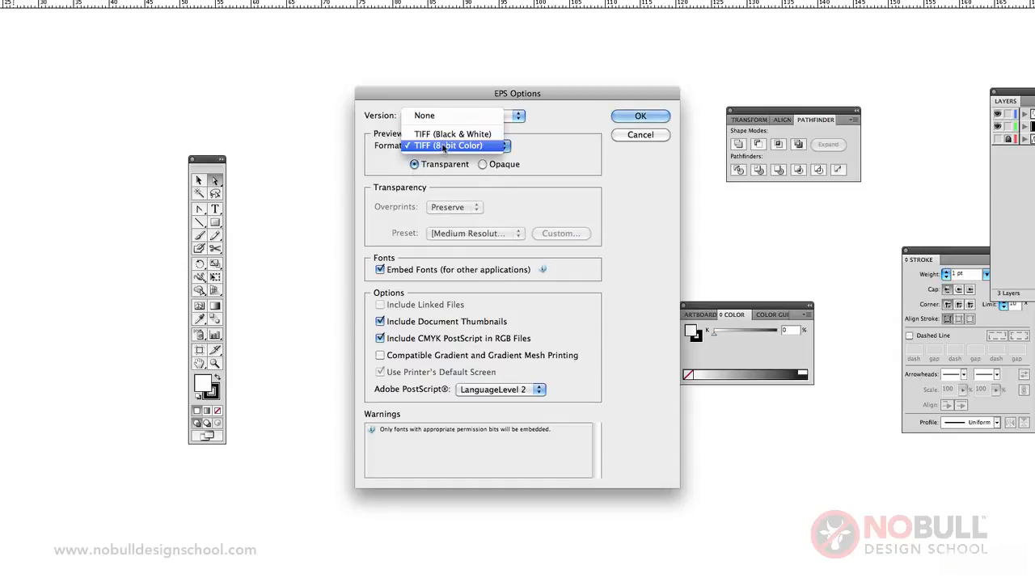
left_click(443, 147)
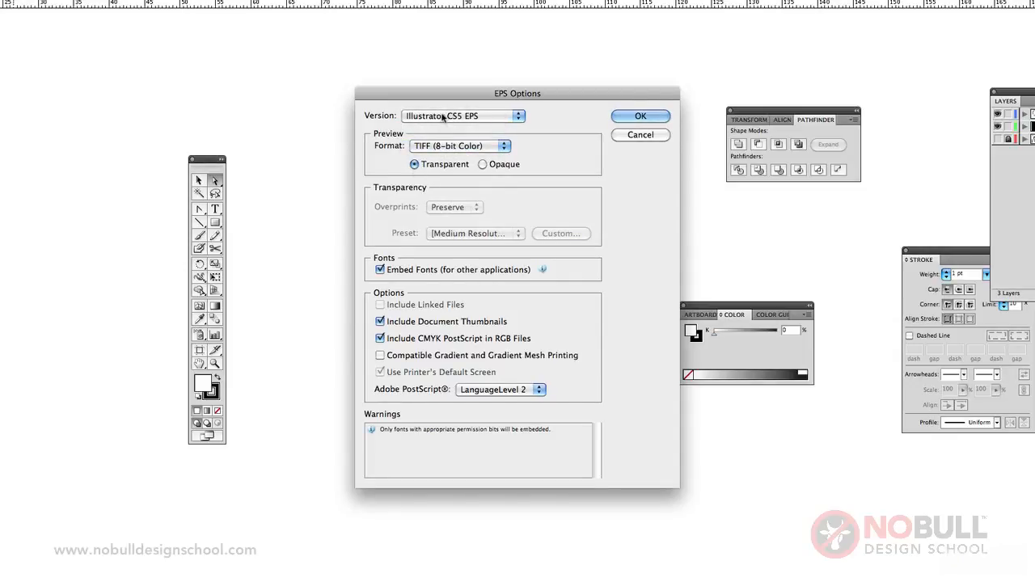
left_click(628, 115)
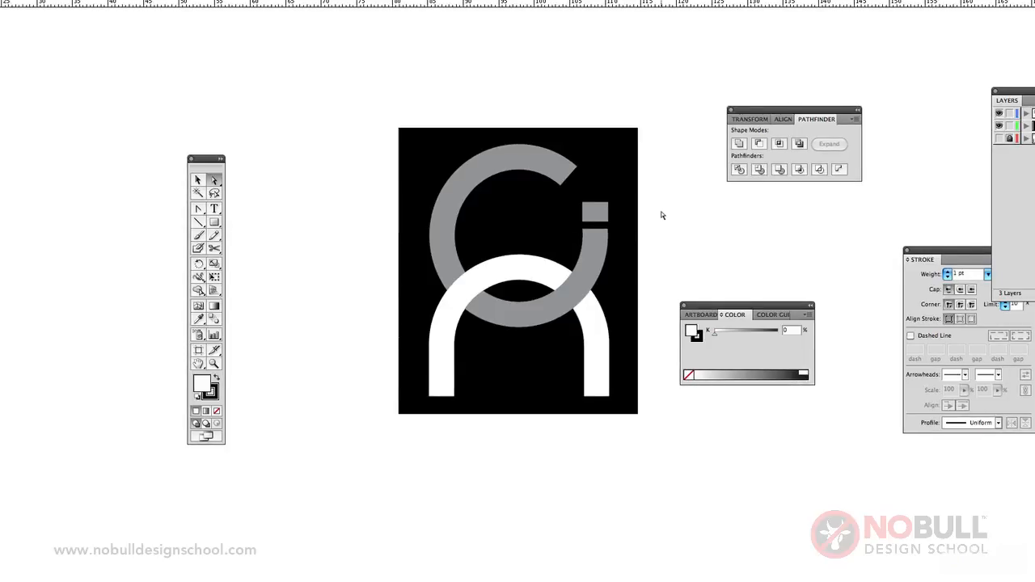
Step: Add a new layer above Layer 1, and lock Layer 1 and Layer 3 to protect the logo artwork
left_click(213, 364)
left_click(522, 277, "alt")
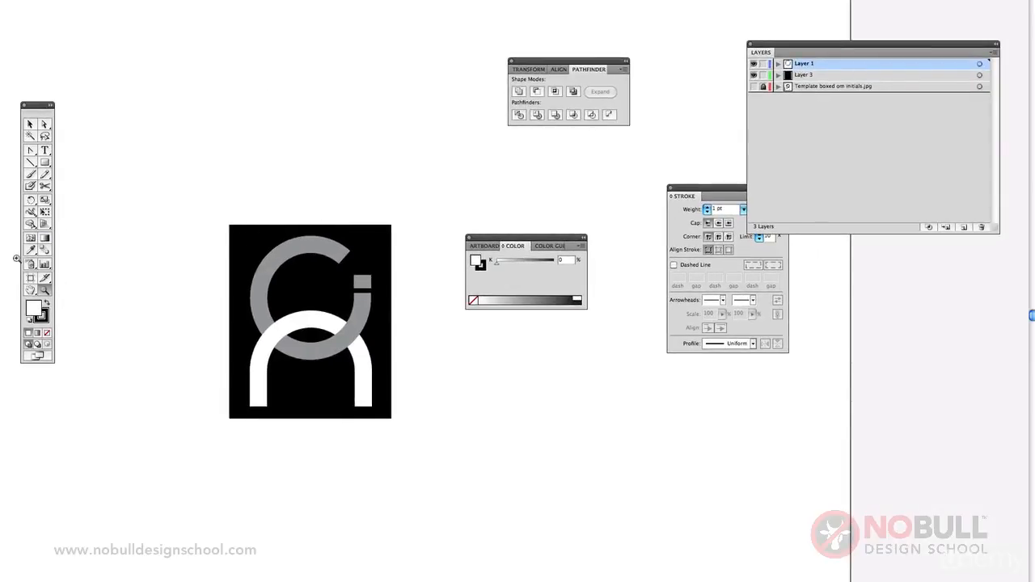
left_click(33, 290)
scroll(163, 169, "right", 3)
scroll(163, 170, "down", 2)
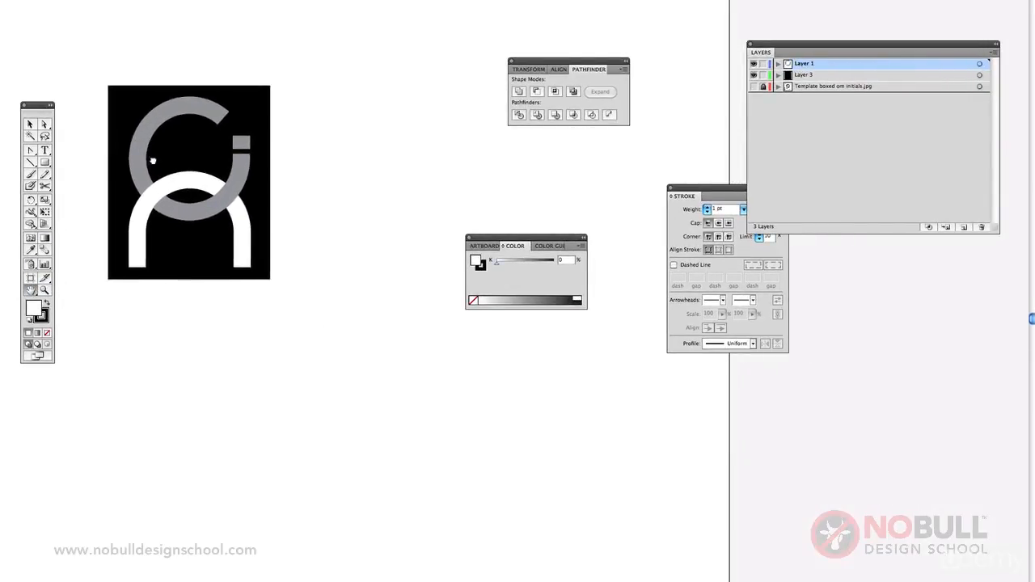
left_click(991, 53)
left_click(947, 56)
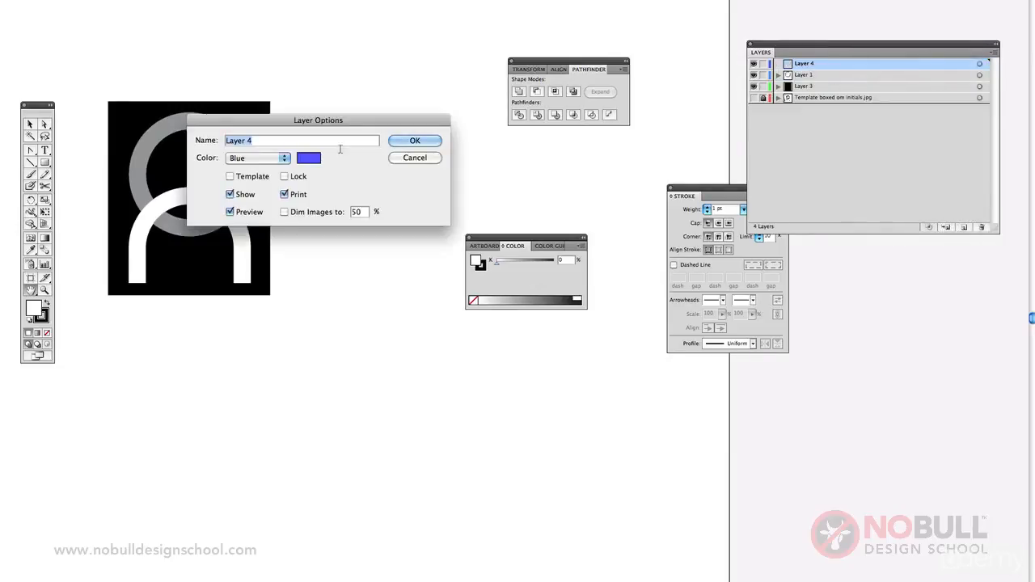
left_click(417, 143)
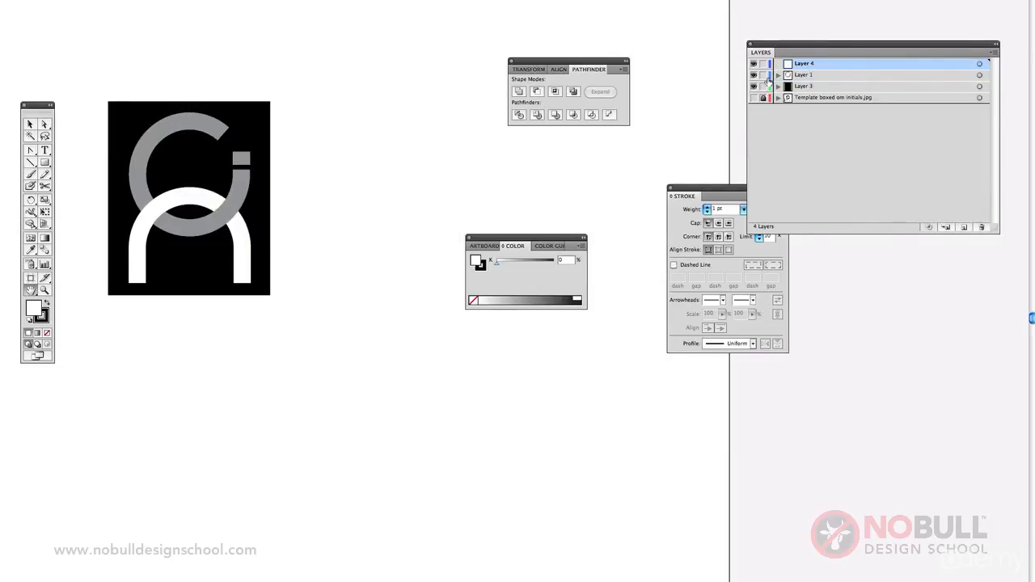
left_click_drag(763, 75, 764, 85)
left_click(29, 123)
left_click_drag(142, 121, 190, 148)
left_click_drag(256, 162, 209, 167)
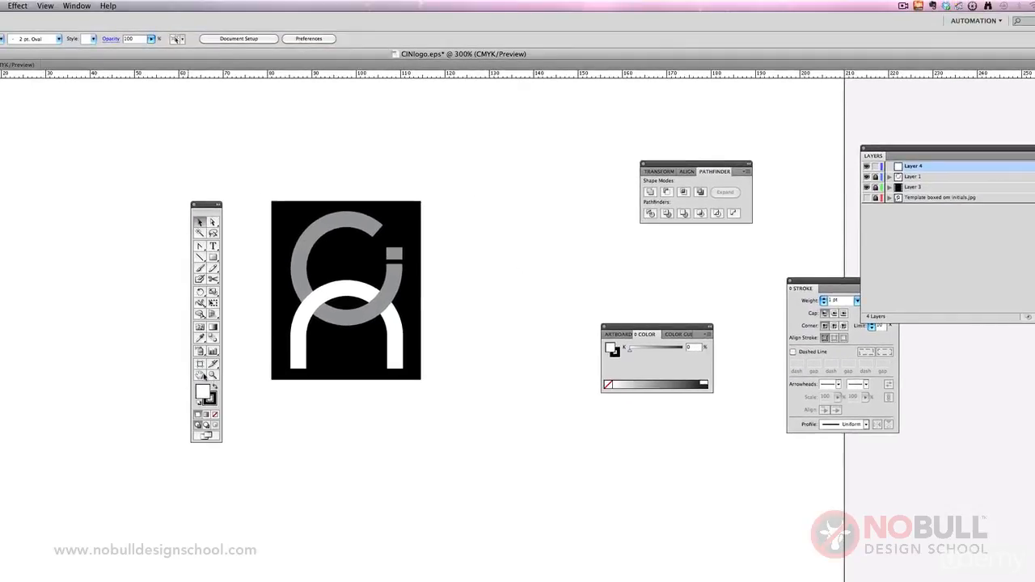
Step: Start a text object beside the black box on the new layer, with "continuous" and "improvement" on separate lines
left_click_drag(208, 204, 72, 172)
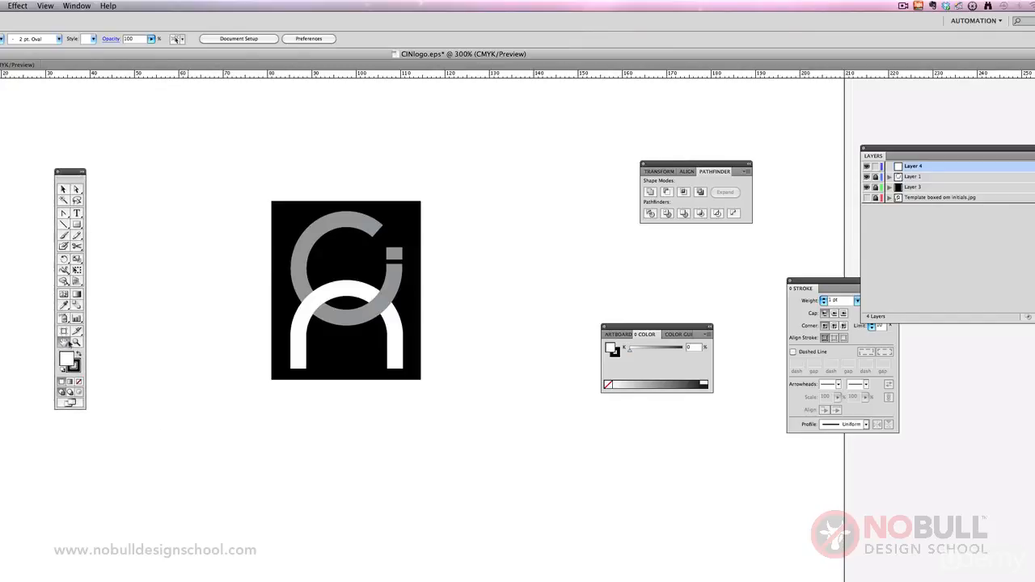
left_click_drag(343, 277, 227, 250)
left_click(77, 214)
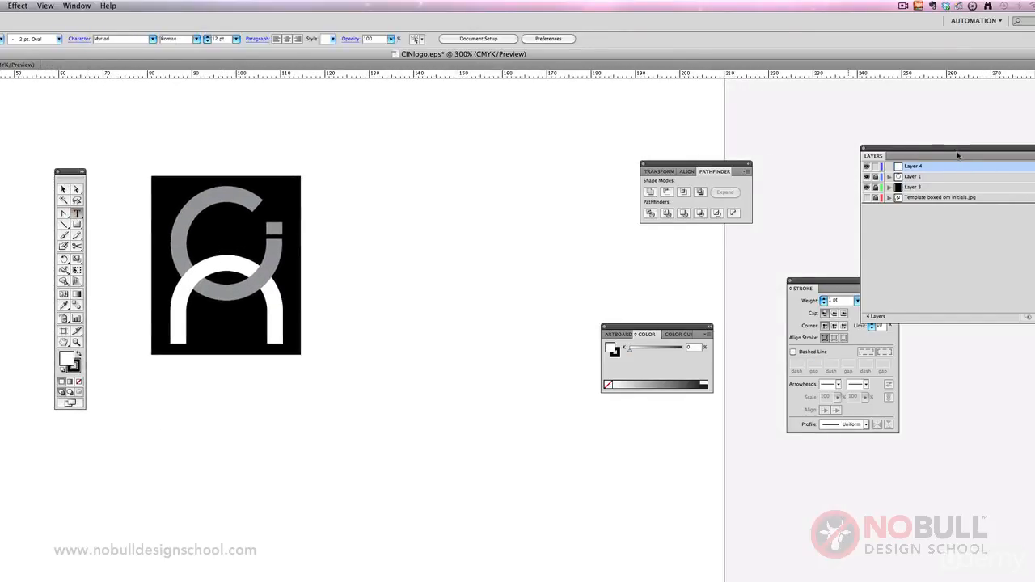
left_click(333, 194)
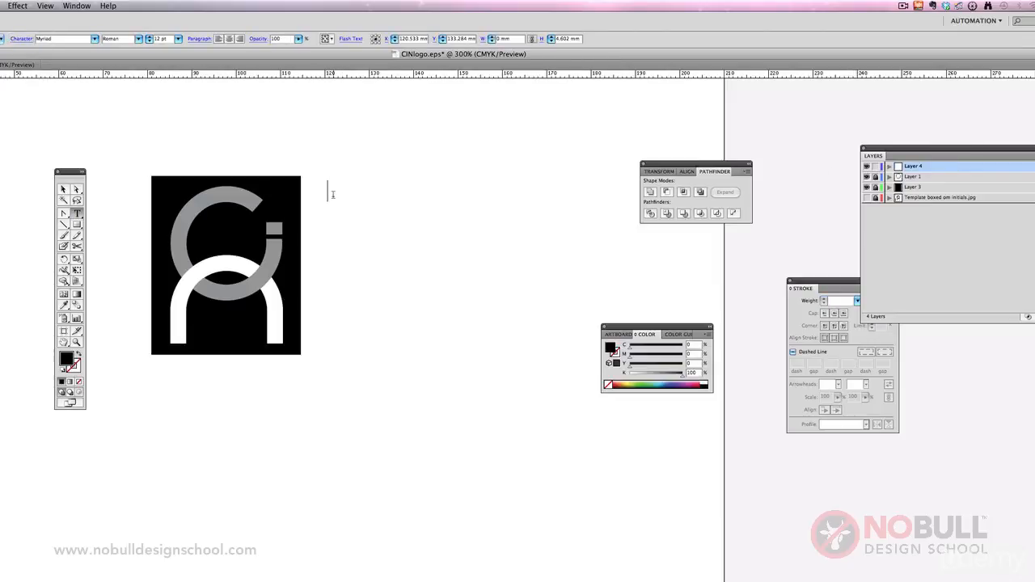
type("continuous")
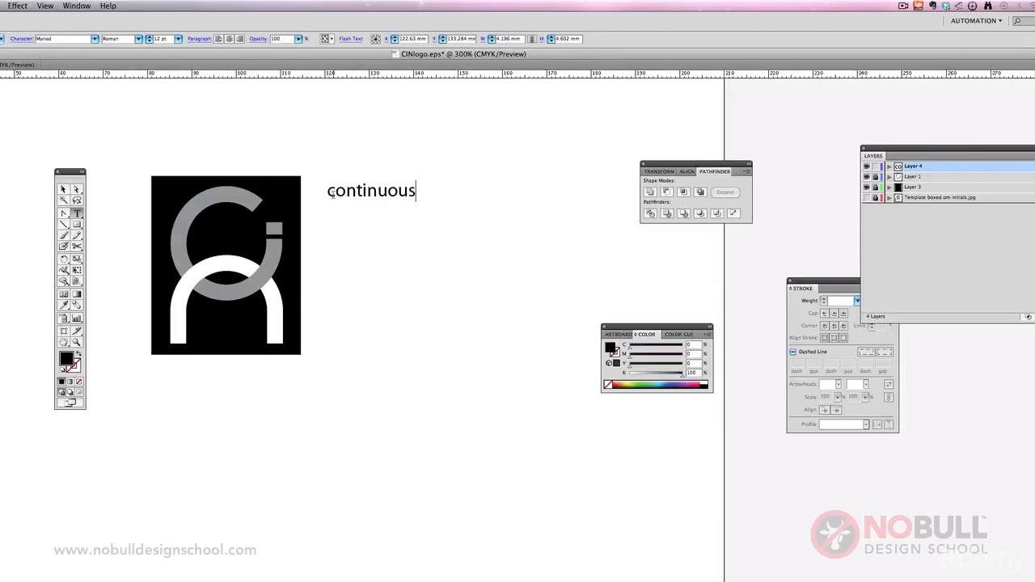
key("Return")
type("improvemen")
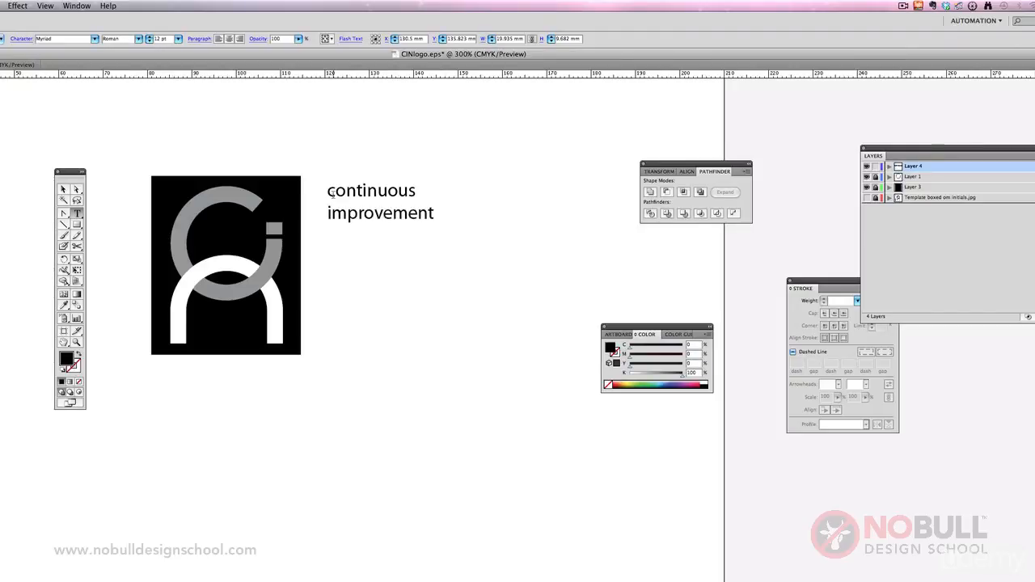
type("t")
Step: Add "network" as the third line of the text
key("Return")
type("nestwork")
key("BackSpace")
key("BackSpace")
key("BackSpace")
key("BackSpace")
key("BackSpace")
key("BackSpace")
type("twor")
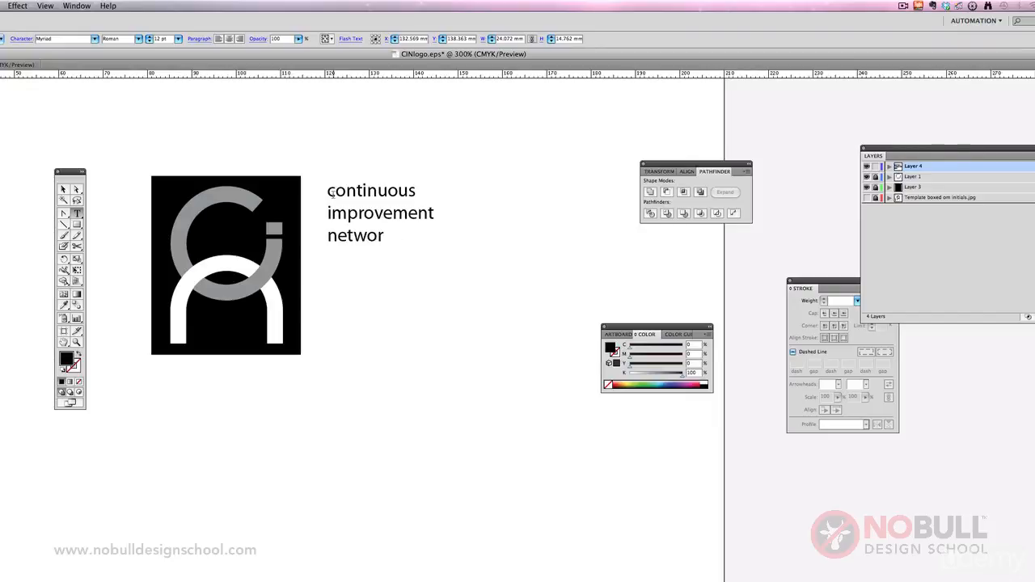
type("k")
Step: Select all three lines of text and set their font to Karla Regular
key("super+a")
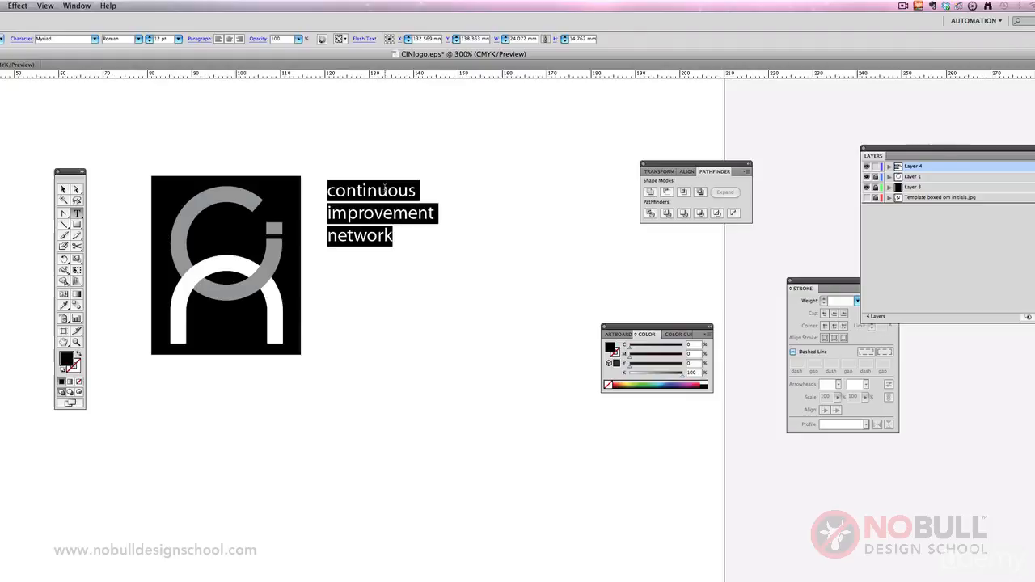
left_click_drag(815, 283, 707, 378)
left_click_drag(647, 444, 626, 471)
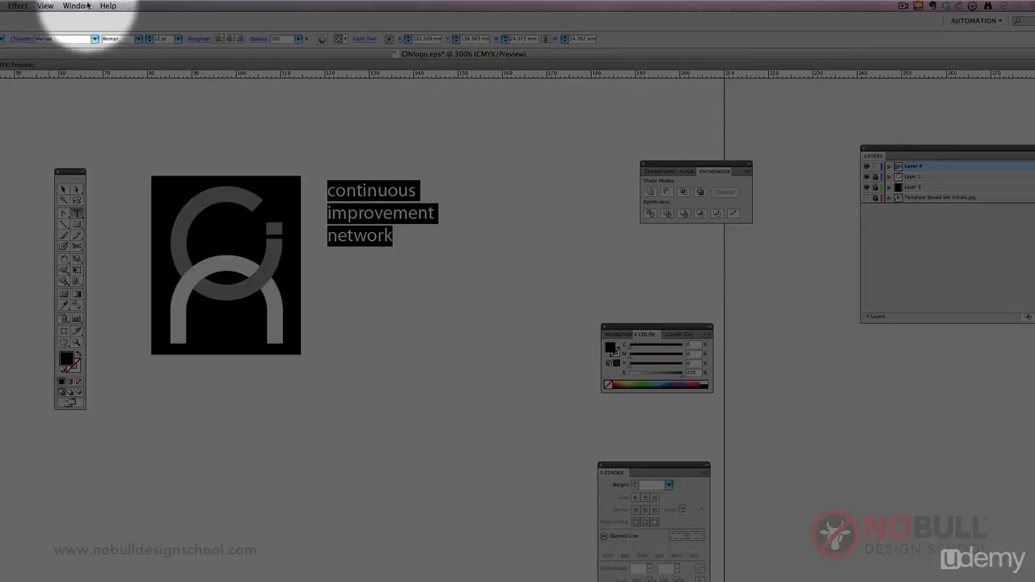
left_click(76, 6)
mouse_move(129, 371)
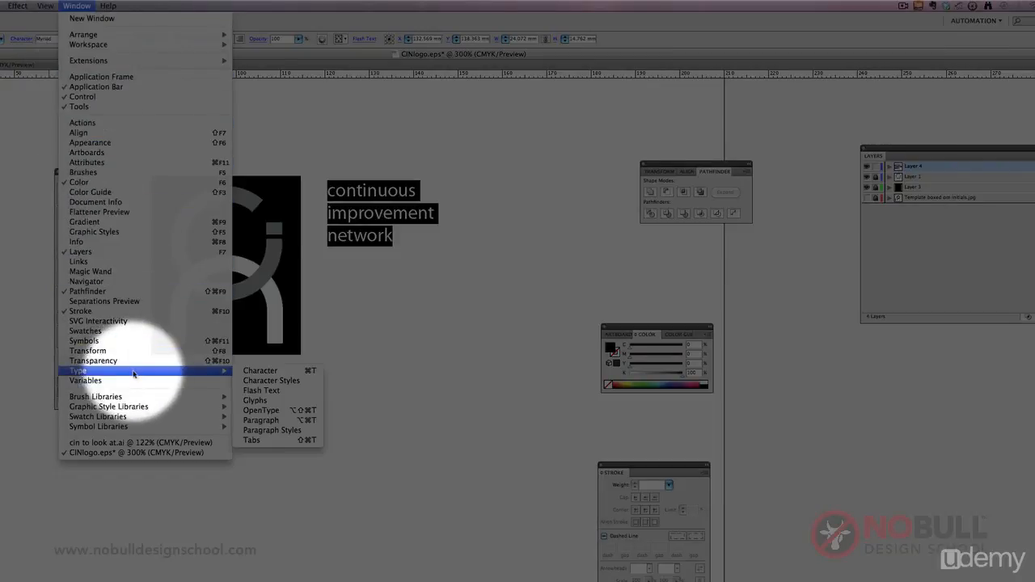
left_click(270, 374)
left_click_drag(573, 581, 579, 173)
left_click(602, 193)
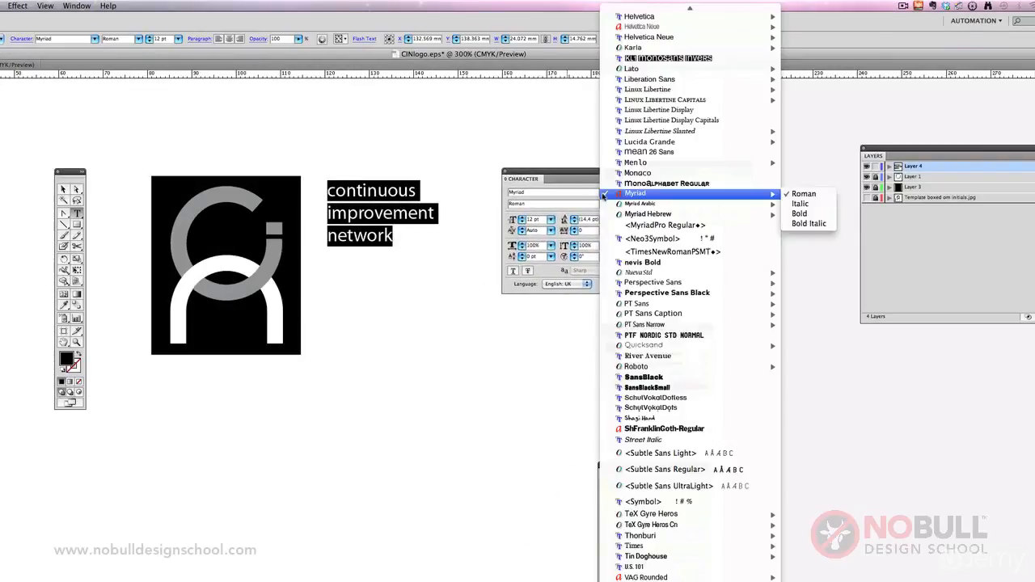
mouse_move(630, 3)
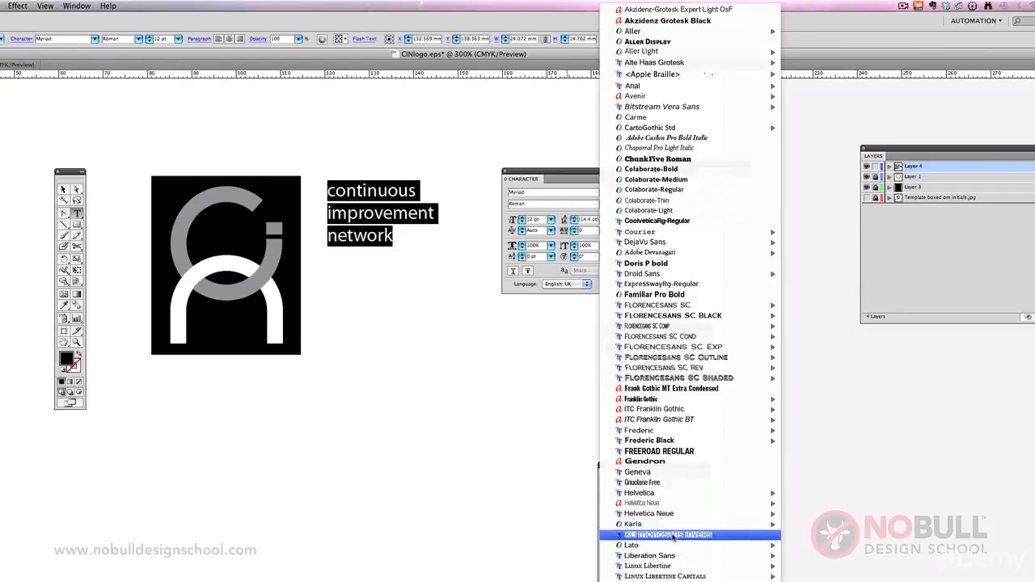
mouse_move(671, 525)
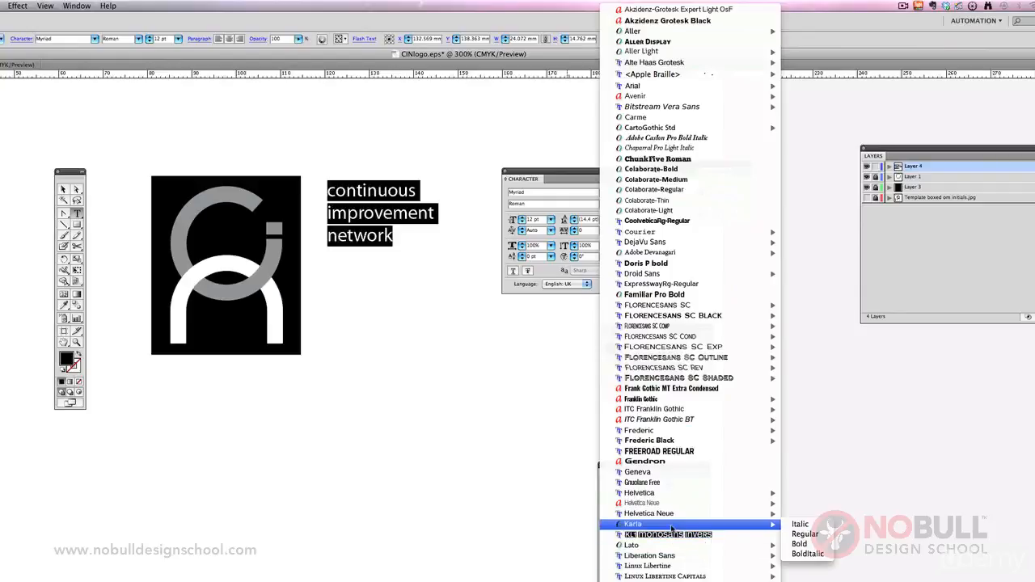
left_click(803, 535)
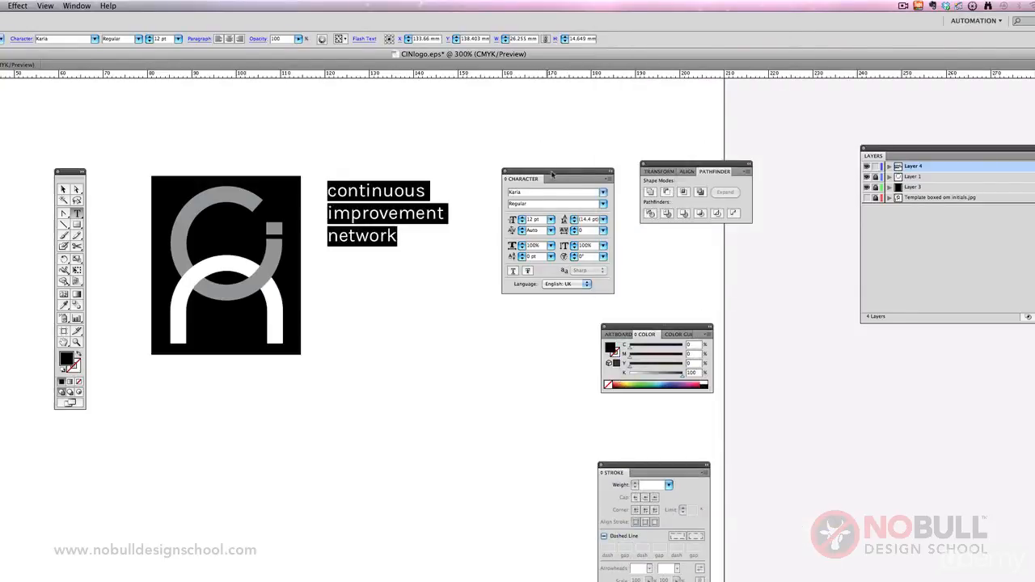
Step: Scale the text block up to about 38 pt, about 84 mm wide, and position it just beside the black box
left_click_drag(552, 174, 292, 400)
key("Escape")
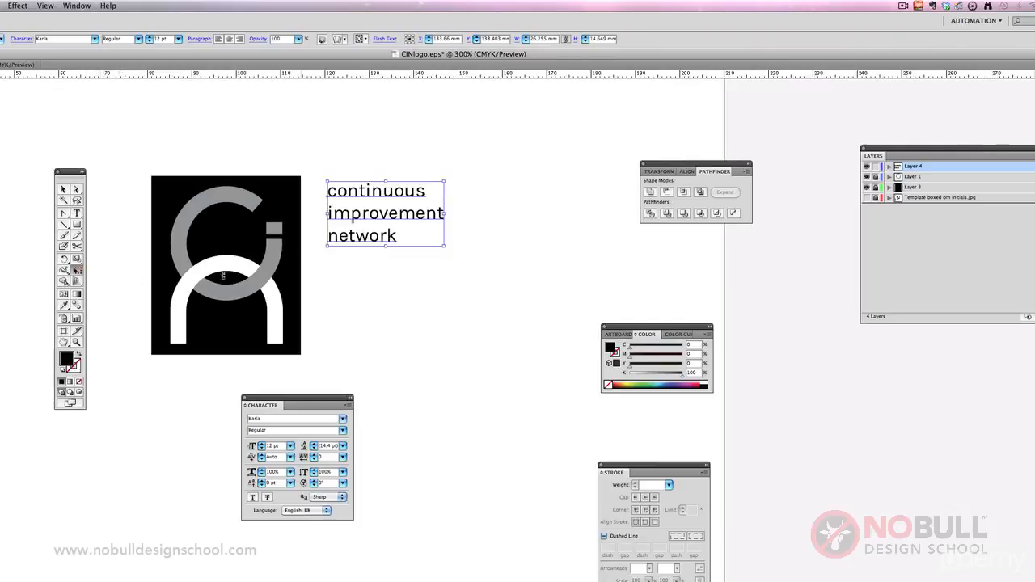
left_click_drag(447, 248, 670, 370)
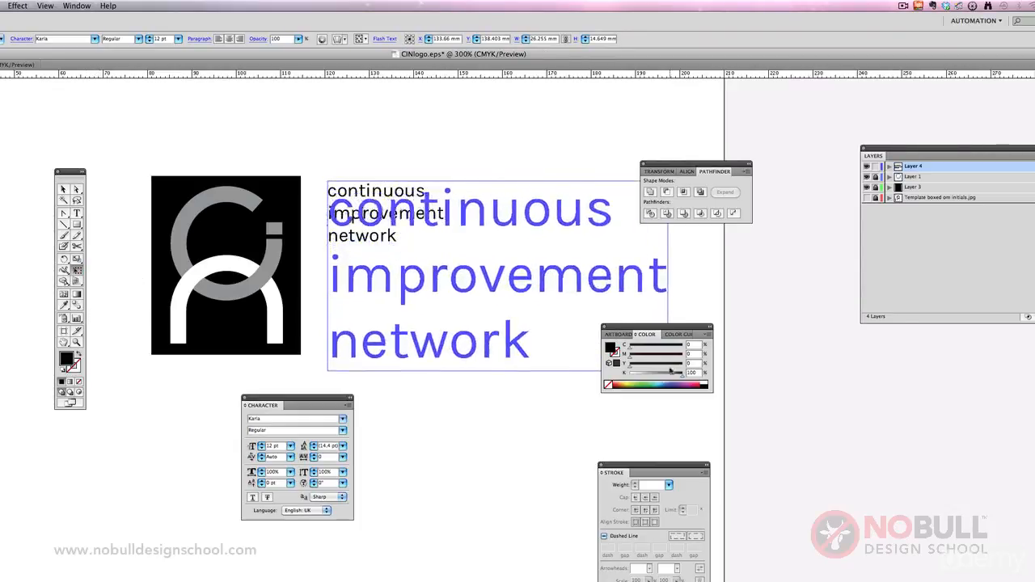
left_click_drag(501, 274, 482, 259)
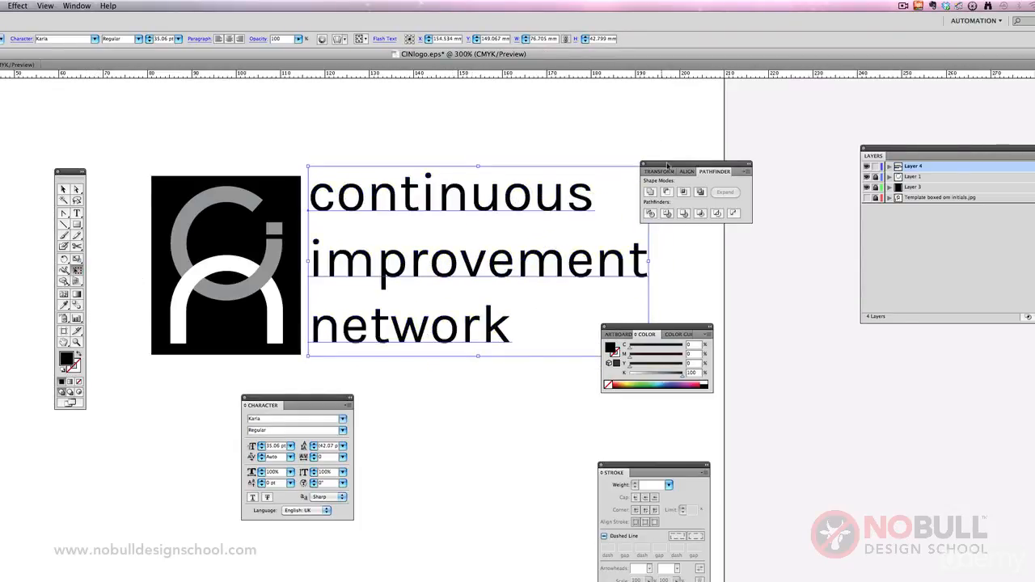
left_click_drag(667, 166, 822, 291)
left_click_drag(665, 327, 649, 436)
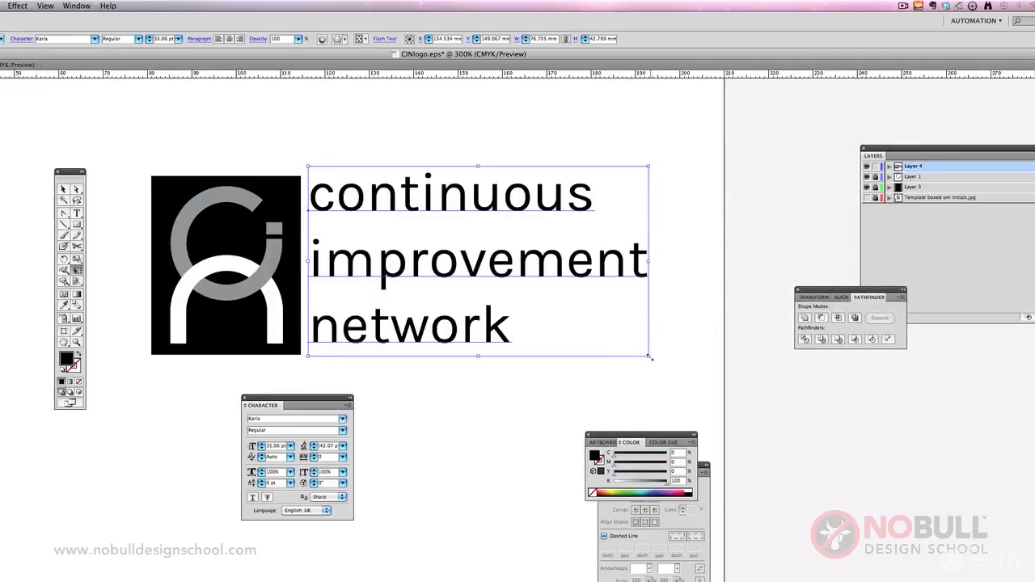
left_click_drag(650, 356, 681, 373)
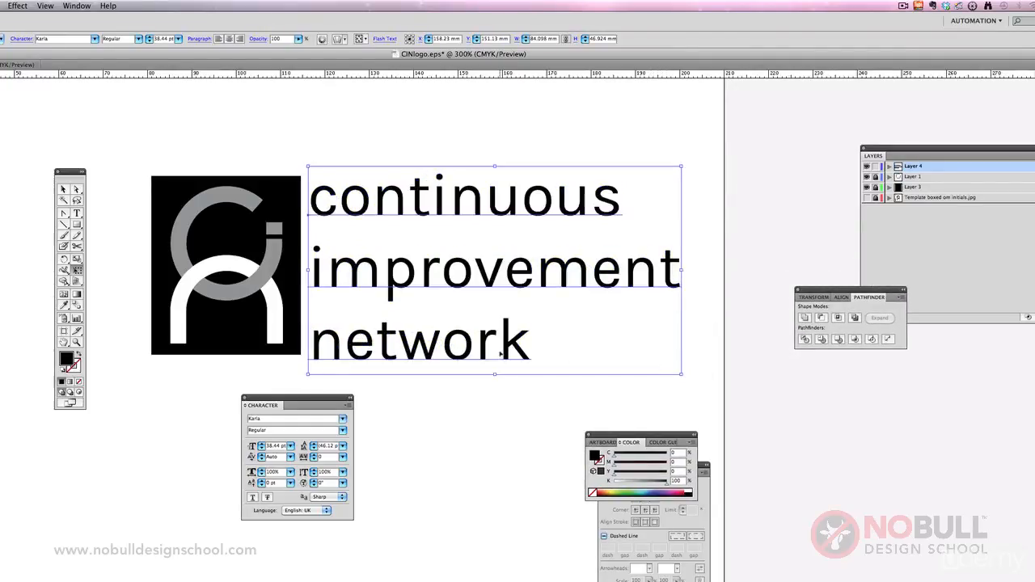
left_click_drag(501, 355, 502, 349)
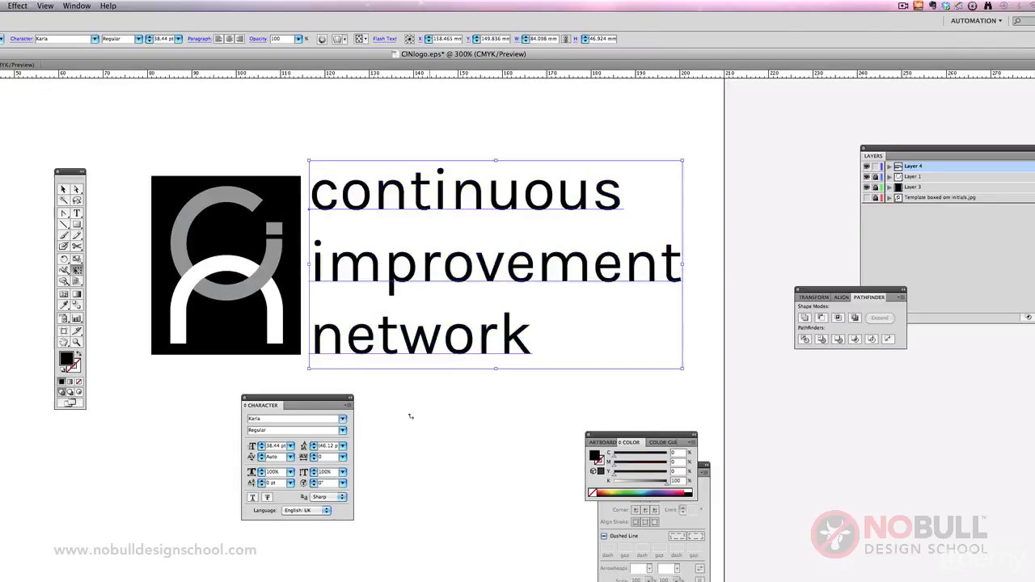
Step: Tighten the leading of the three-line text to 38 pt
left_click(314, 449)
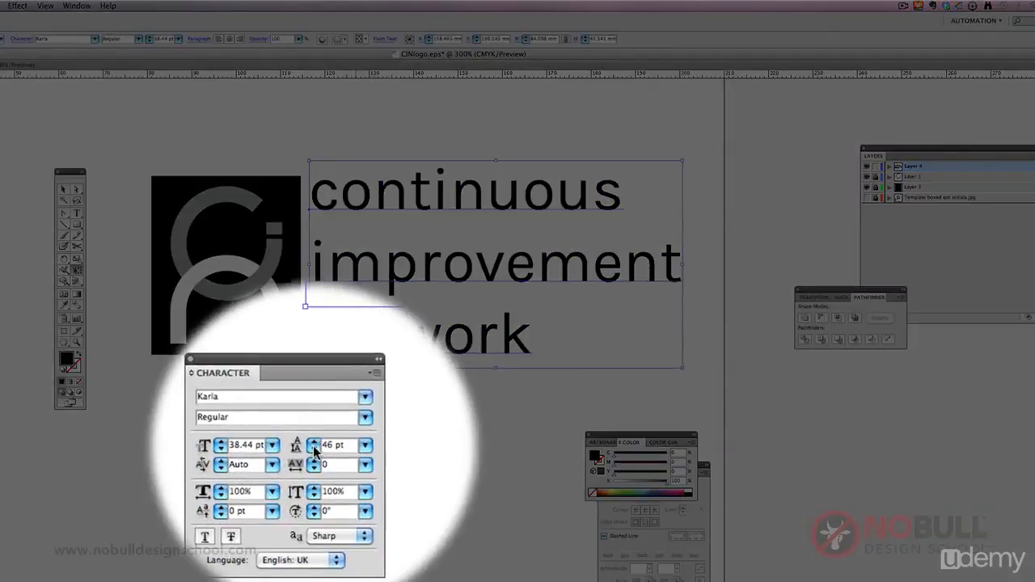
left_click(314, 449)
left_click(313, 449)
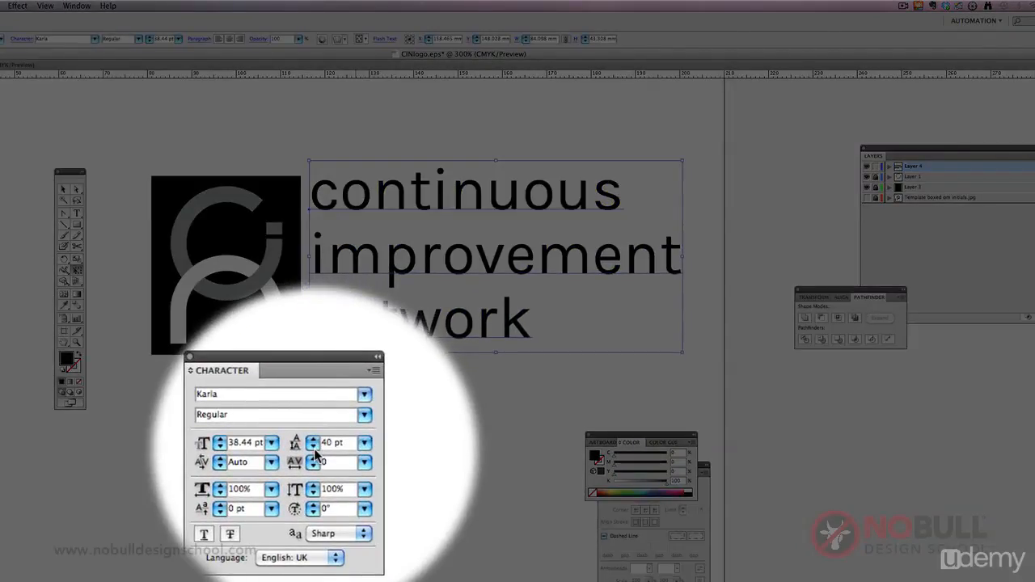
left_click(314, 450)
left_click(314, 450)
left_click(314, 451)
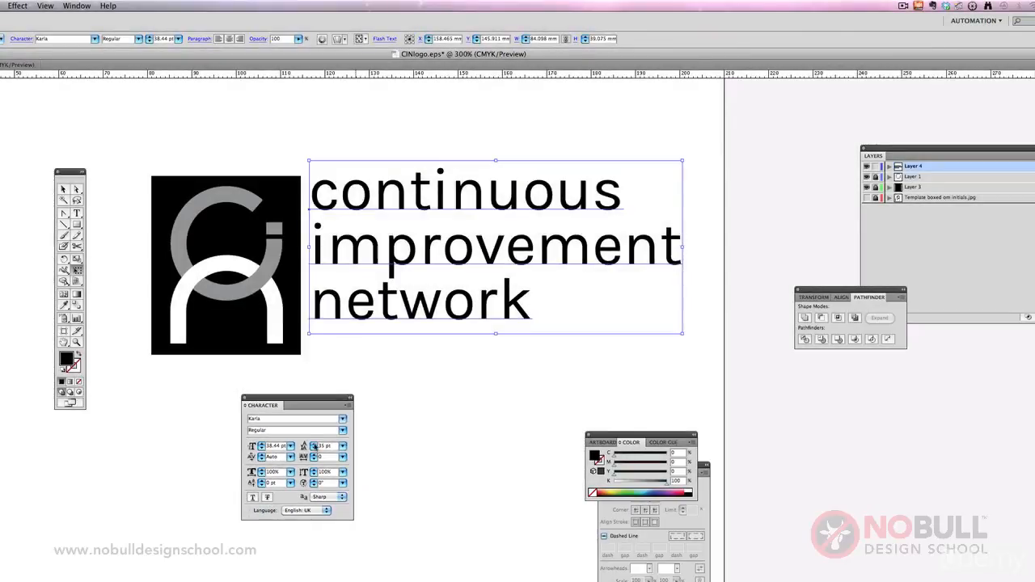
left_click(314, 444)
left_click(314, 444)
left_click(313, 444)
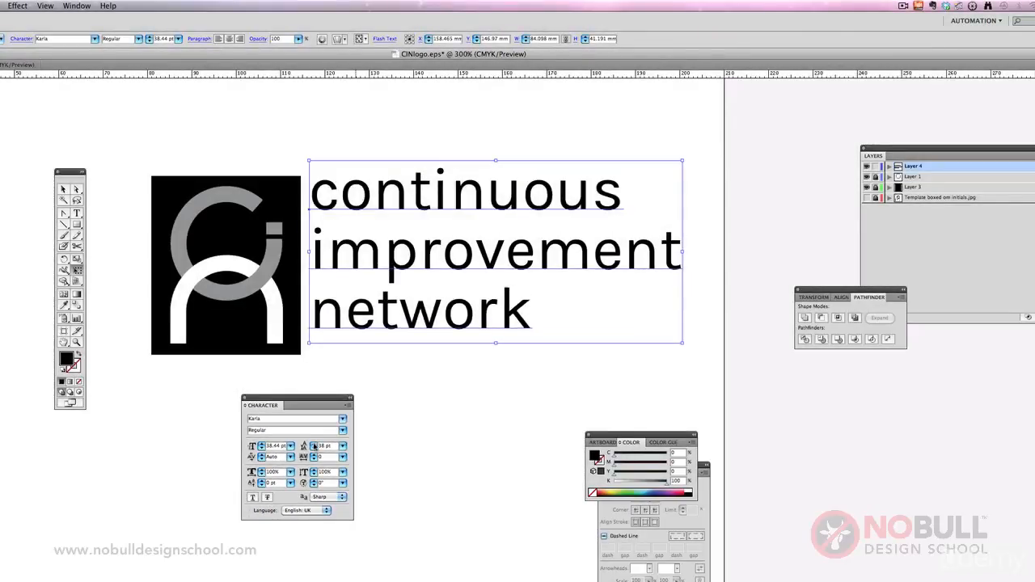
Step: Select all three lines of text and change their font style to Karla Bold
key("t")
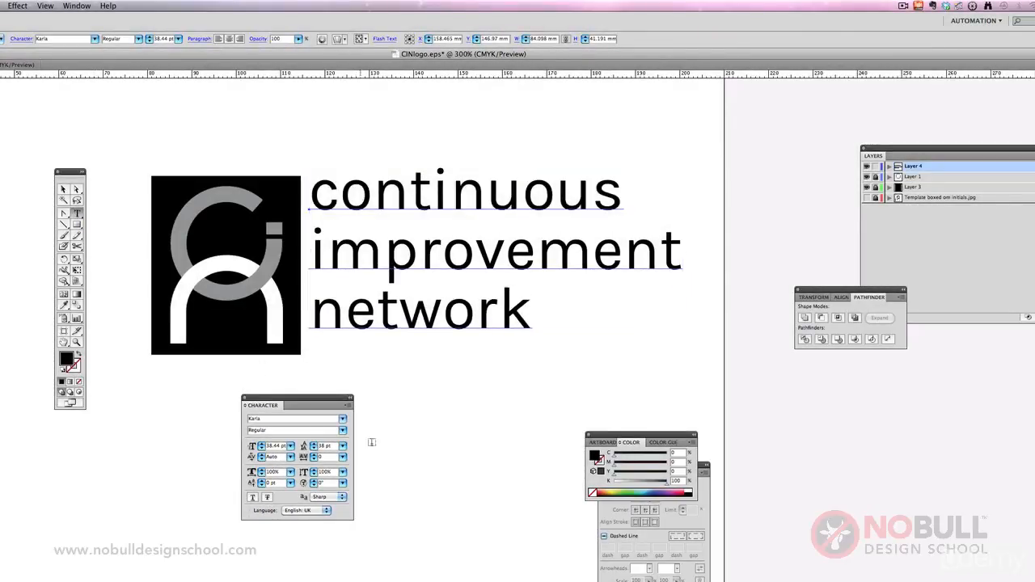
left_click_drag(313, 179, 627, 339)
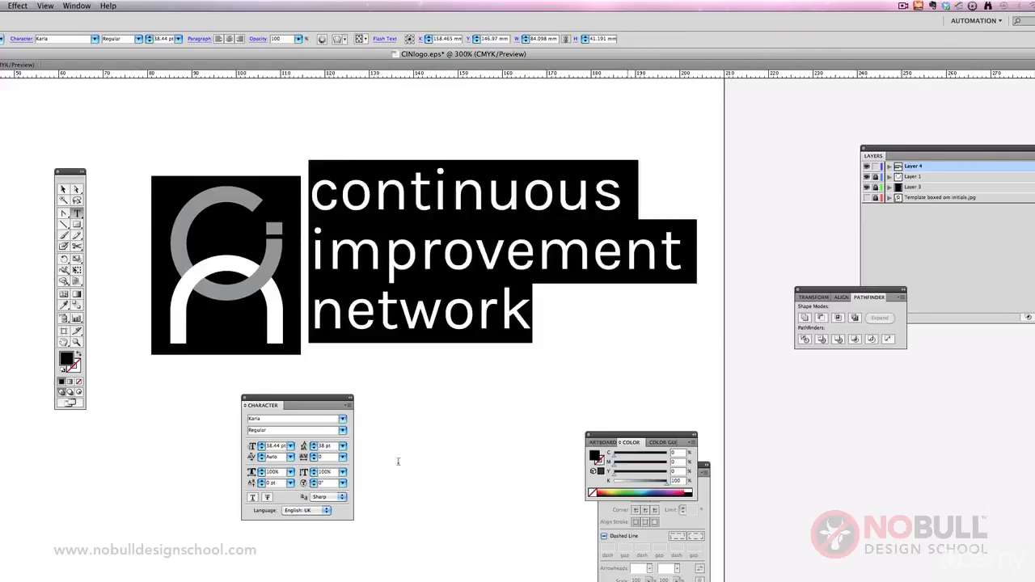
left_click(343, 431)
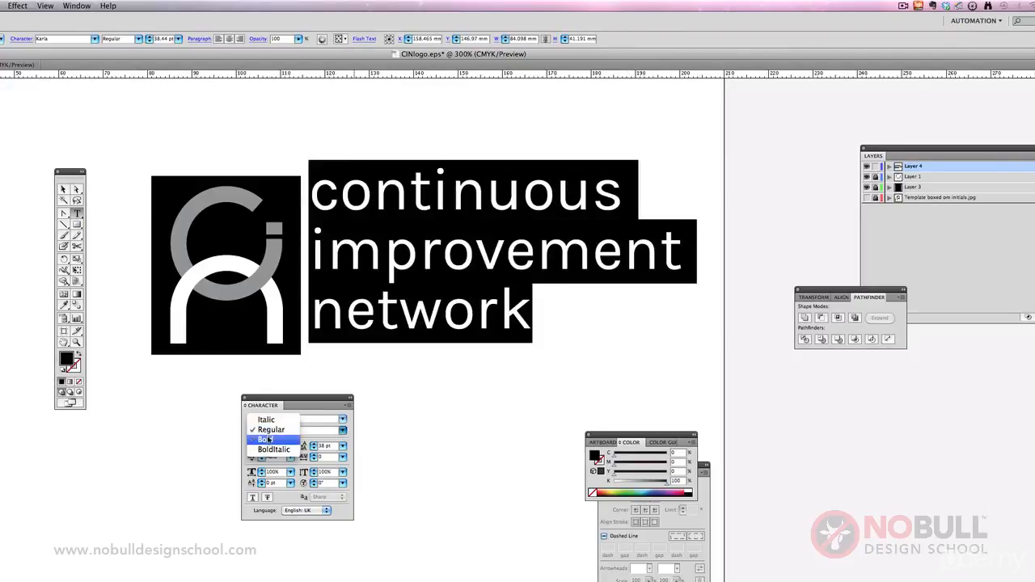
left_click(268, 439)
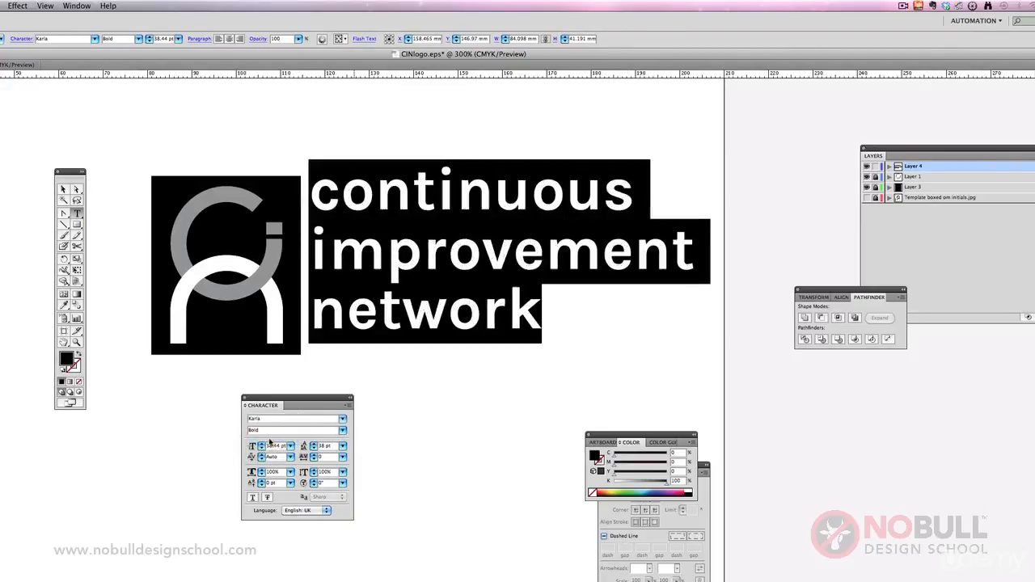
Step: Tighten the tracking of all three lines to -50 and shift the text block slightly down and away from the black box
left_click(444, 257)
key("ctrl+a")
left_click(374, 192)
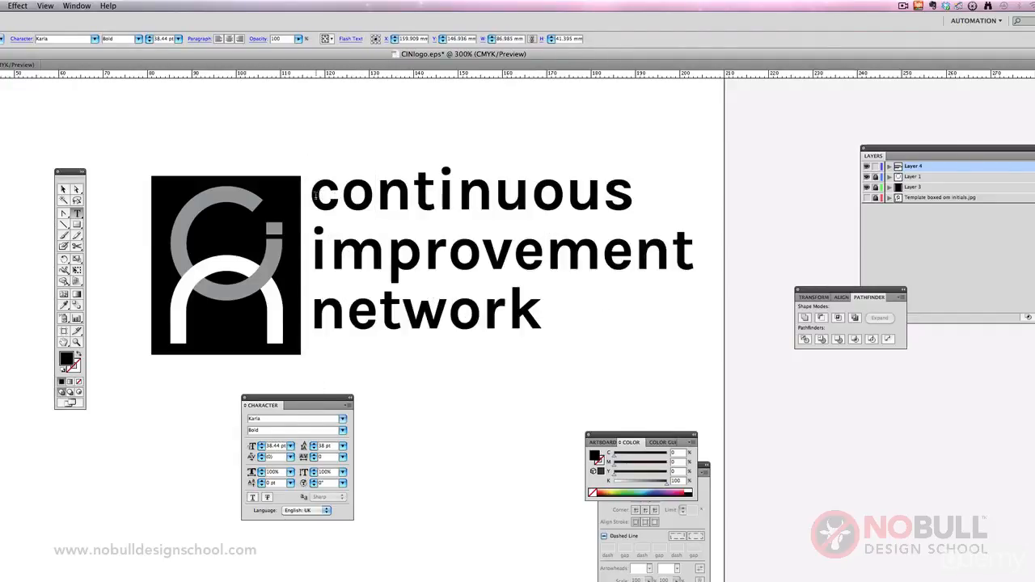
left_click_drag(313, 193, 376, 429)
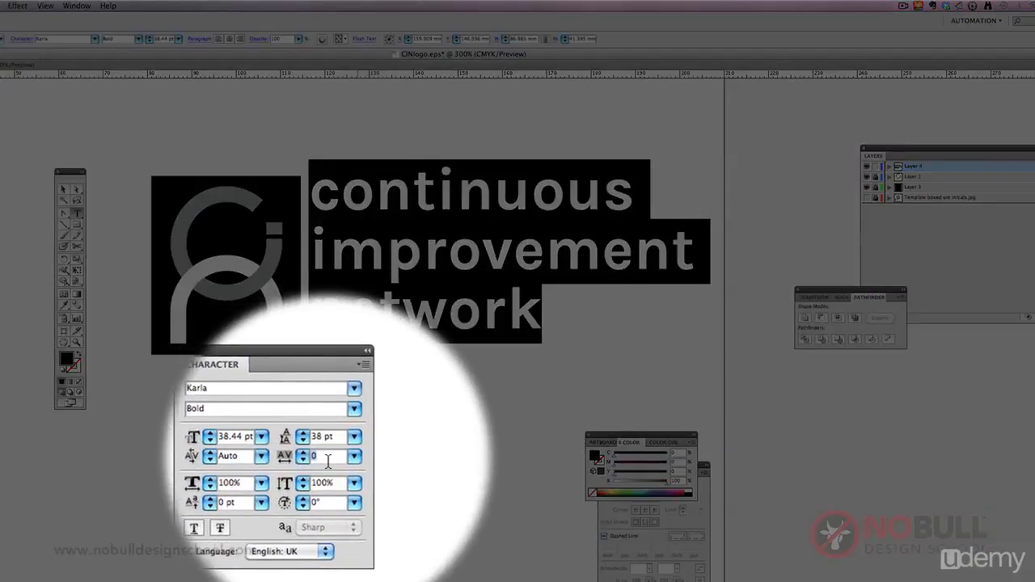
key("Return")
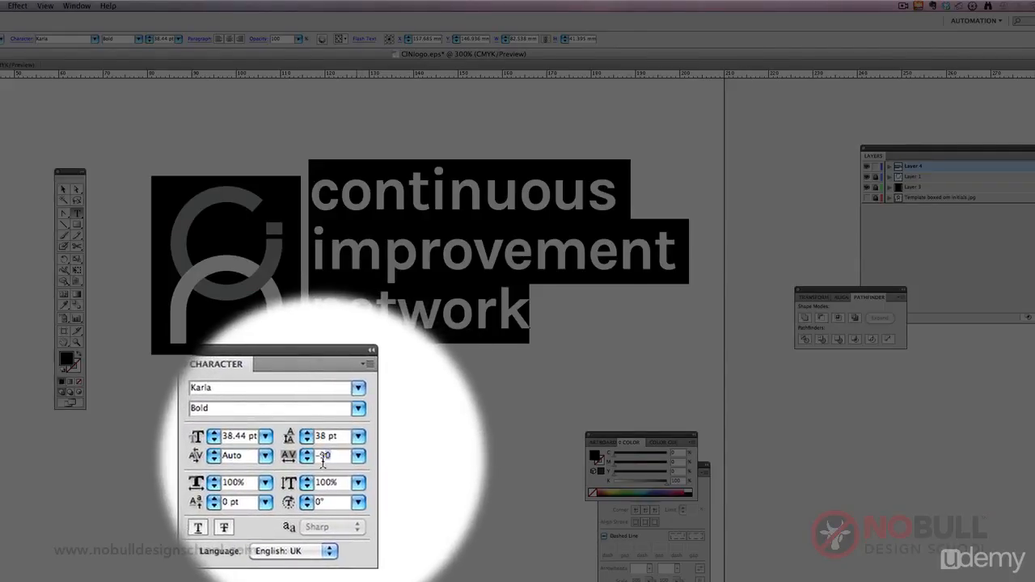
type("-50")
key("Return")
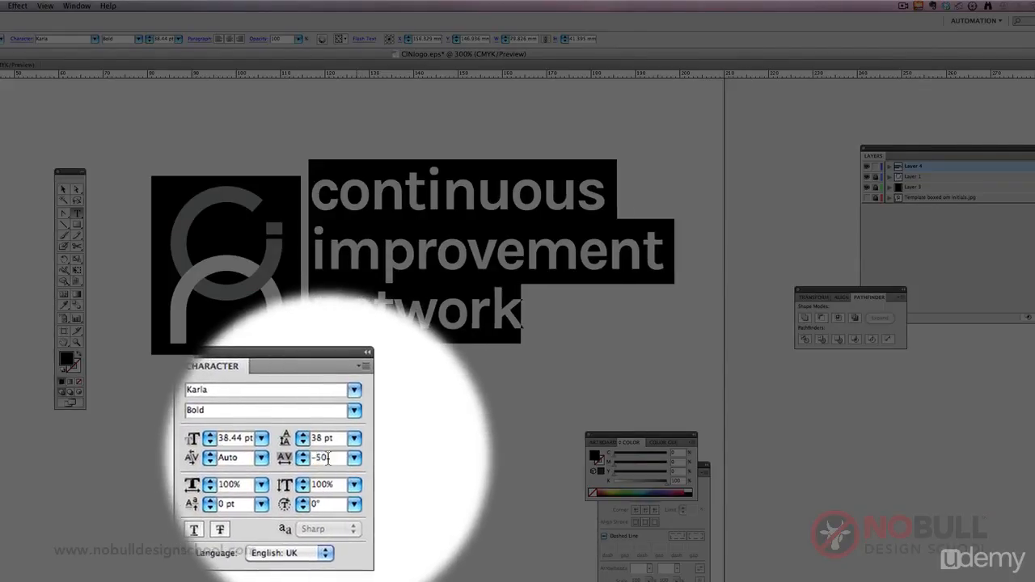
left_click(63, 188)
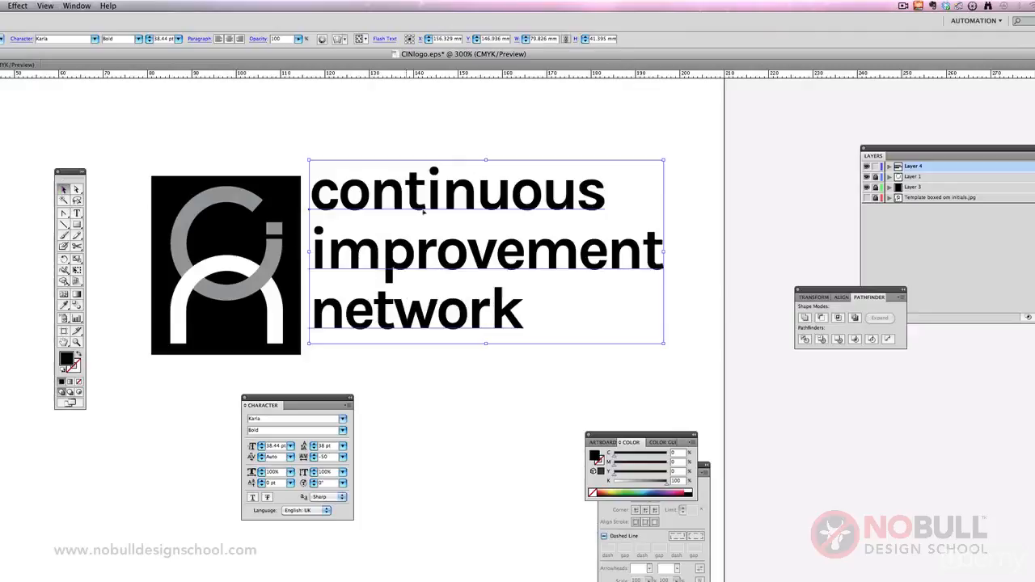
left_click_drag(422, 212, 426, 219)
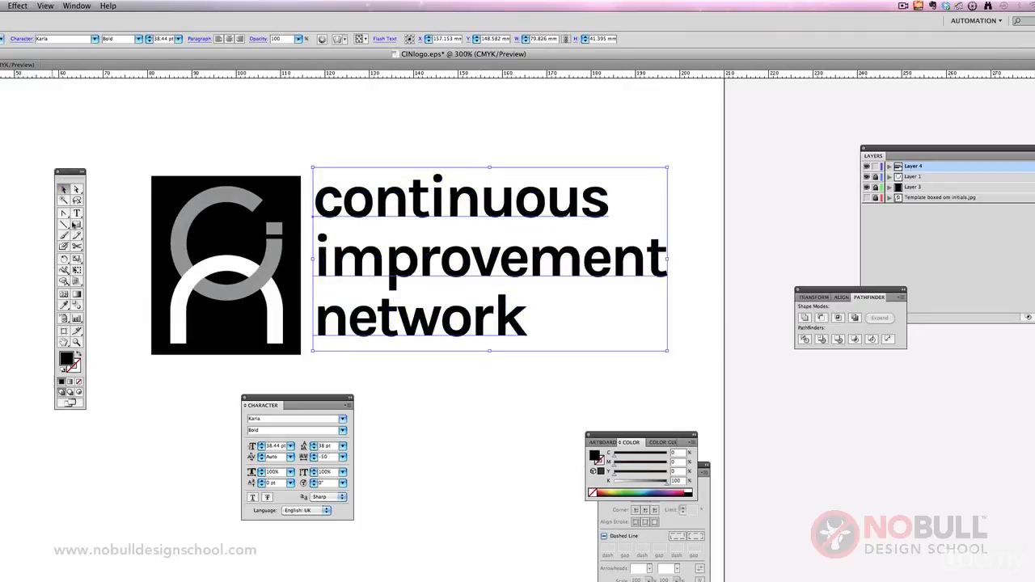
Step: Tighten the tracking of all three lines further to -60
left_click(76, 214)
left_click_drag(338, 203, 489, 372)
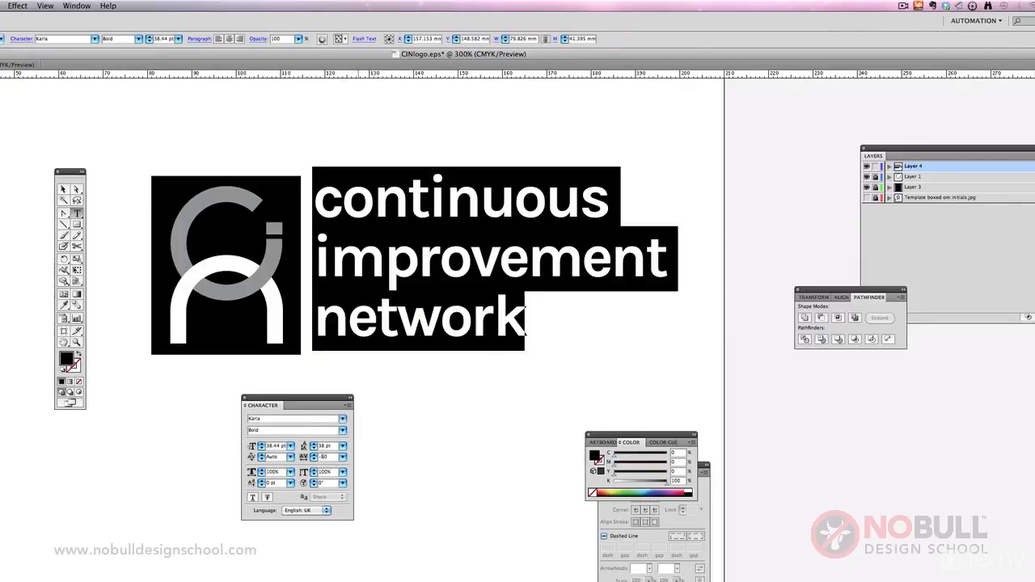
left_click(409, 229)
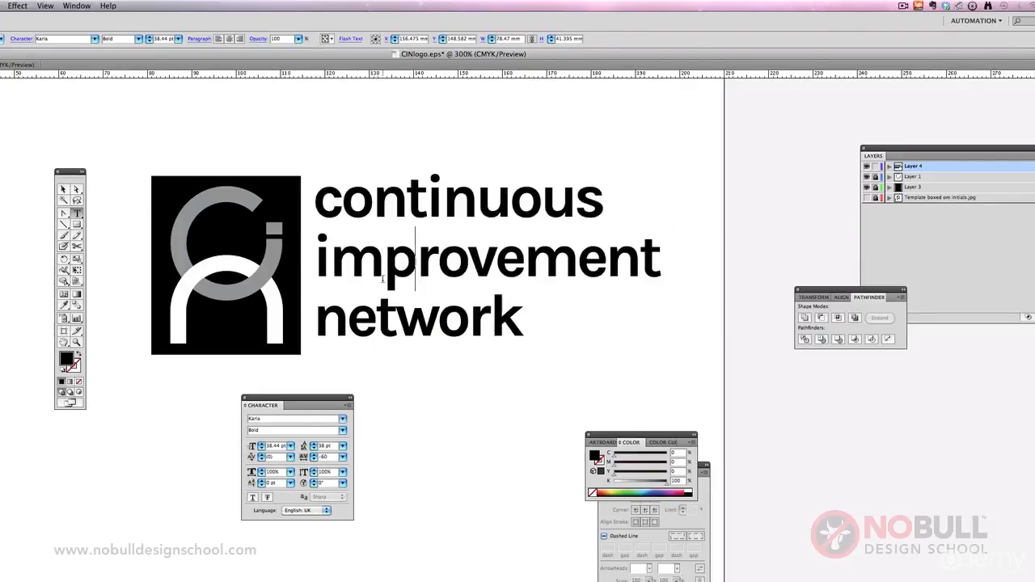
Step: Set the kerning to -30 between "o" and "n" in "continuous" and between "m" and "p" in "improvement"
left_click(372, 198)
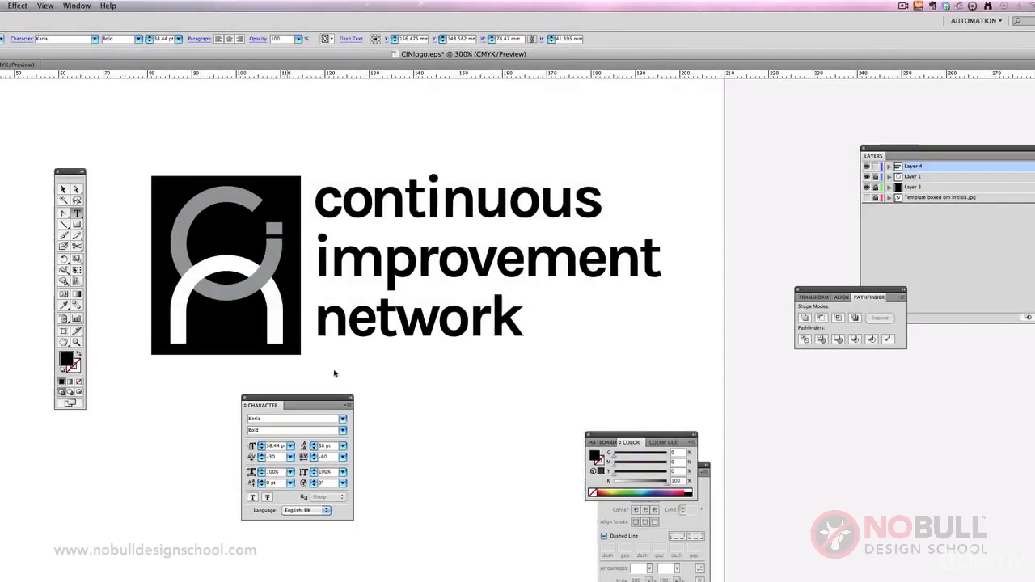
left_click(383, 263)
left_click_drag(279, 459, 242, 456)
type("-30")
key("Return")
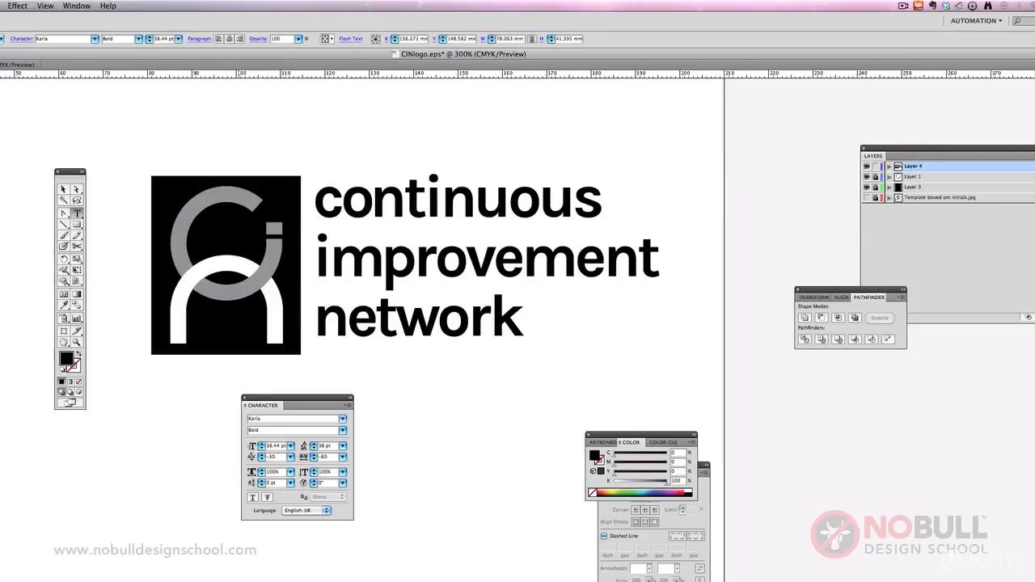
Step: Set the kerning between "i" and "m" in "improvement" to -50
left_click(328, 257)
type("-50")
key("Return")
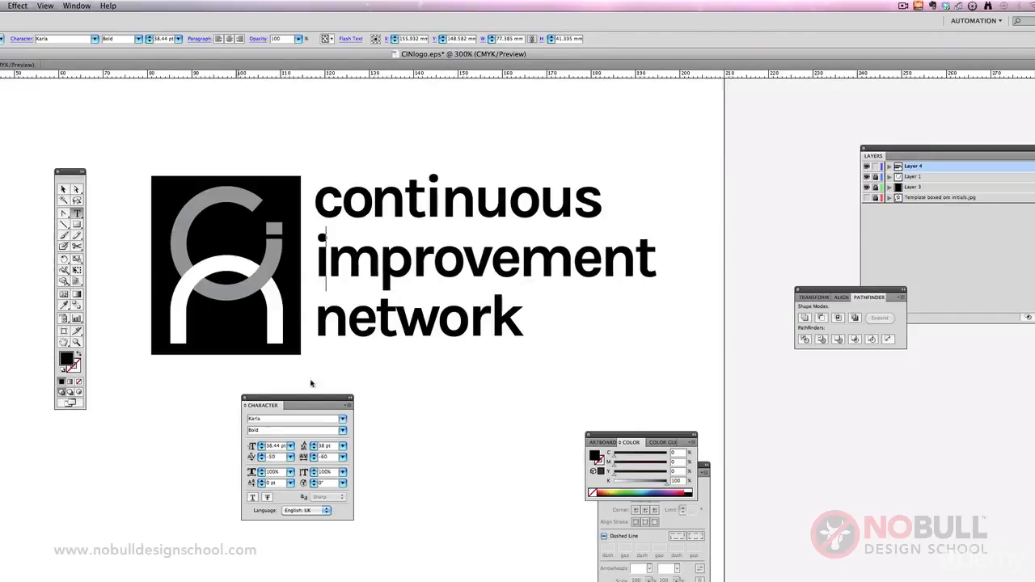
Step: Kern "network" with 20 between "t" and "w" and -20 between "w" and "o"
left_click(395, 317)
left_click(252, 457)
type("+20")
key("Return")
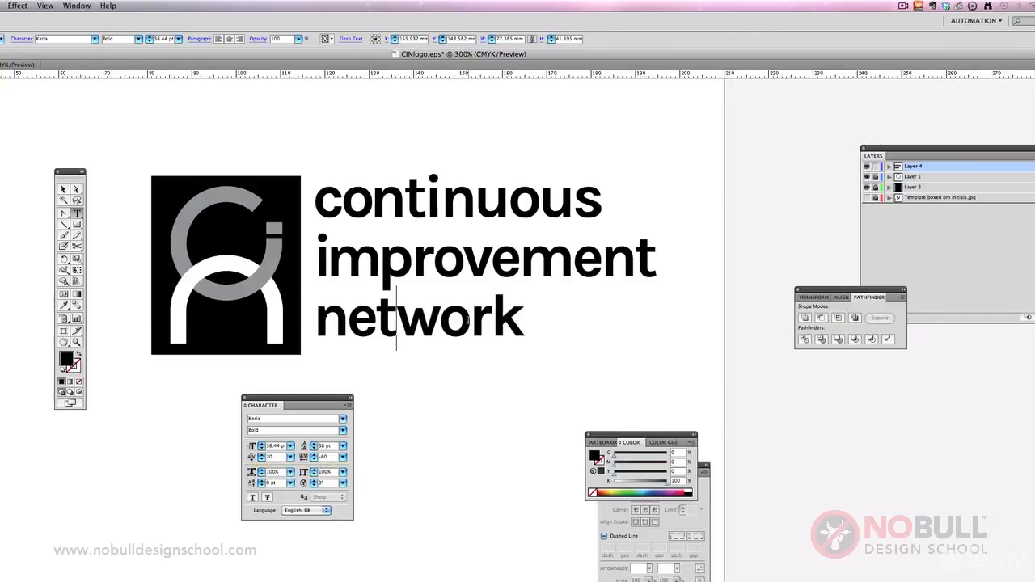
left_click(466, 323)
left_click(440, 329)
left_click(252, 457)
type("-20")
key("Return")
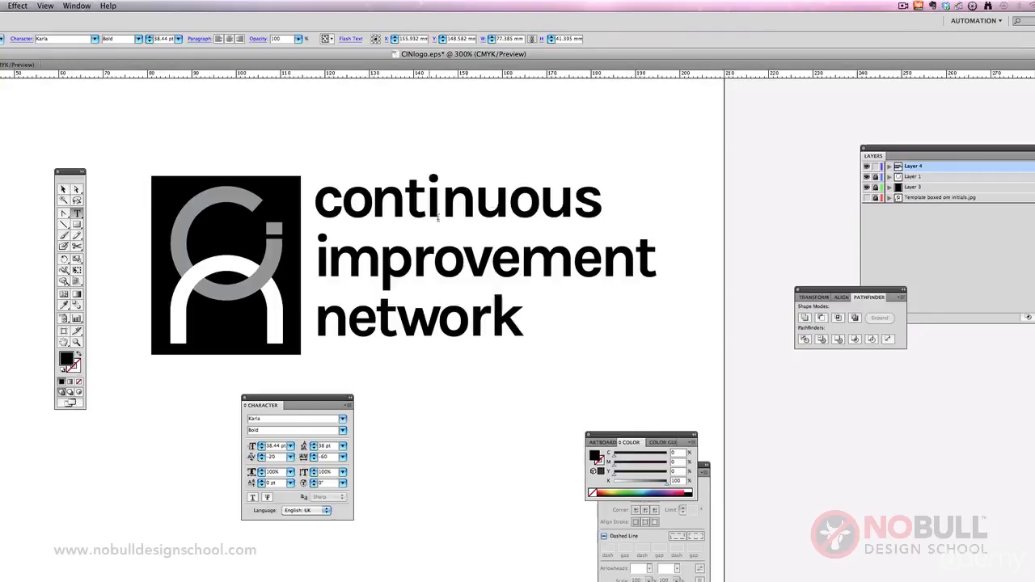
Step: Set the kerning between "u" and "o" in "continuous" to -20
left_click(507, 202)
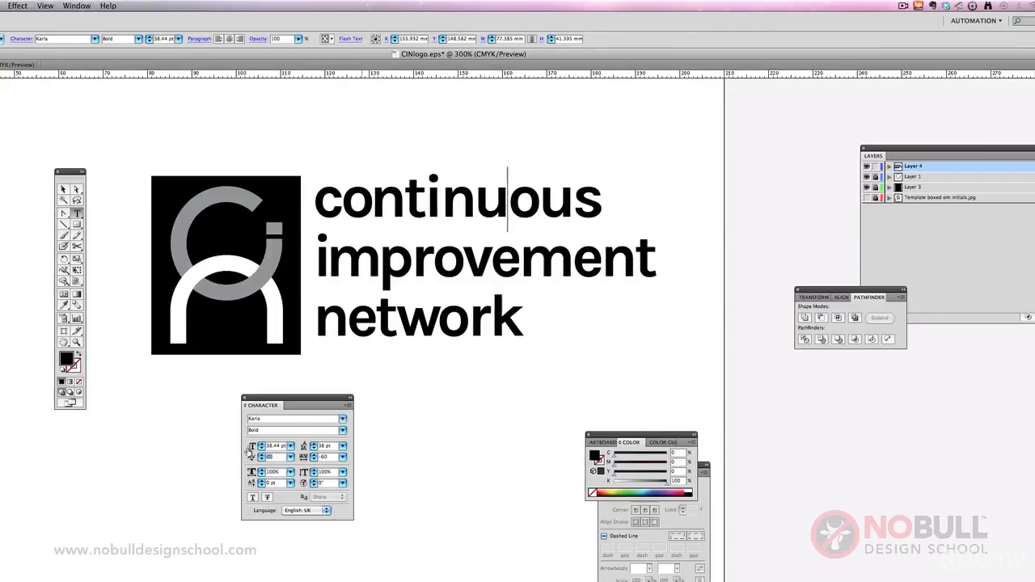
left_click(249, 456)
type("-20")
key("Return")
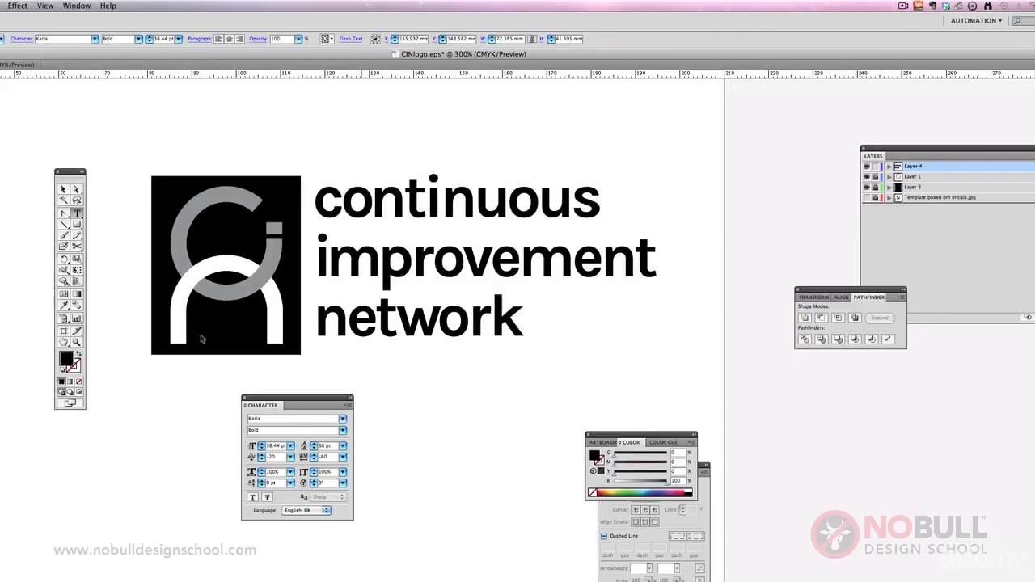
Step: Deselect the text and unlock Layer 1 and Layer 3, which hold the initials and the black box
left_click(63, 190)
left_click(90, 184)
left_click_drag(73, 171, 2, 172)
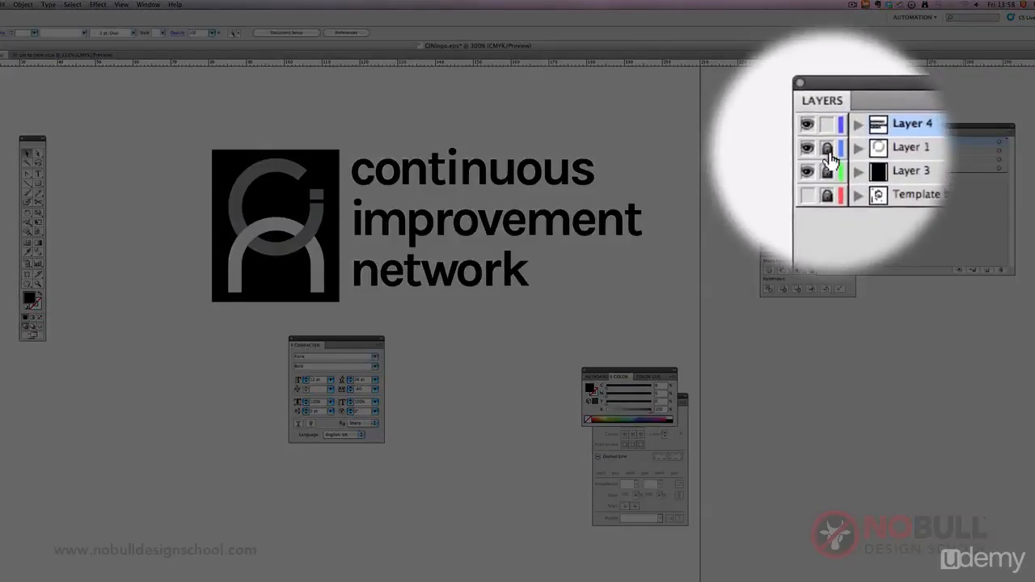
left_click_drag(826, 125, 679, 129)
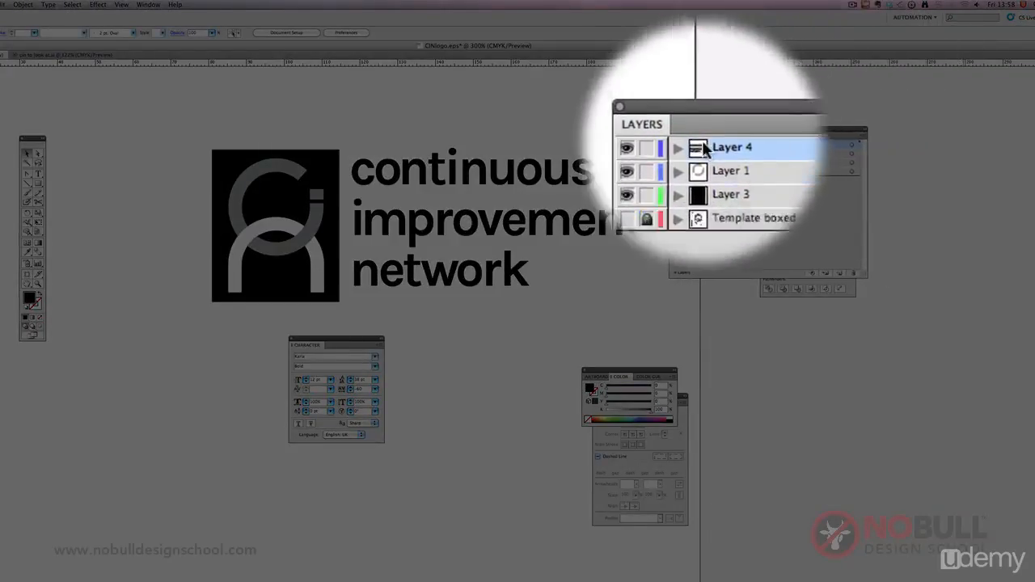
left_click(682, 152)
left_click(682, 161)
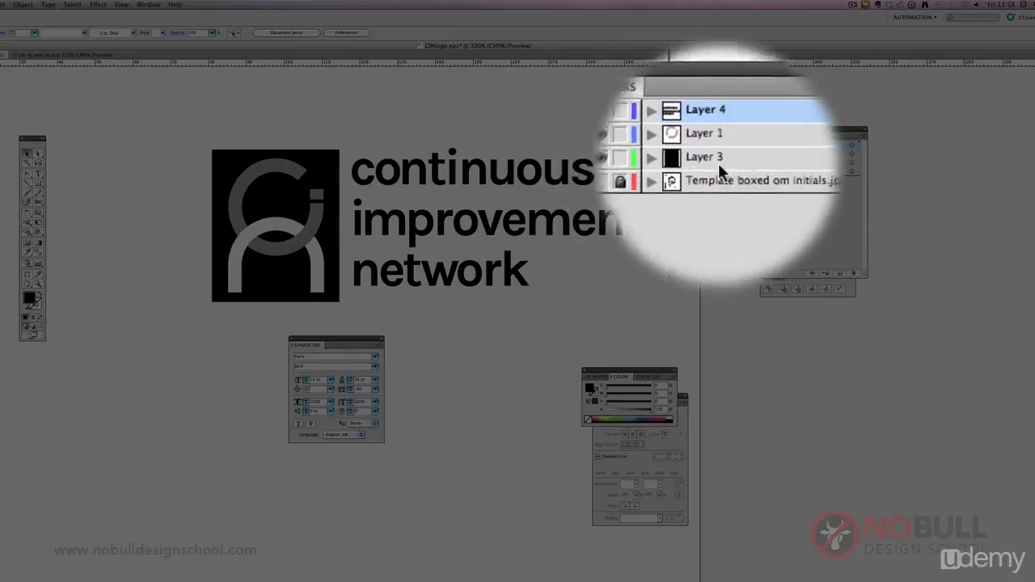
left_click(726, 155)
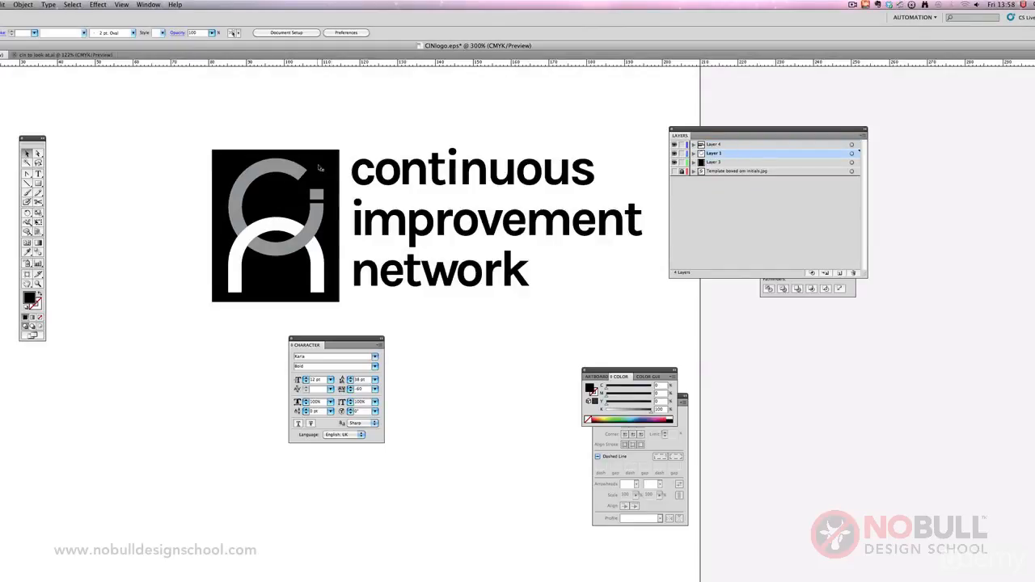
Step: Select the black box with its initials, scale it down proportionally to about three quarters of its size, and move it farther from the text
left_click(283, 168)
left_click(197, 138)
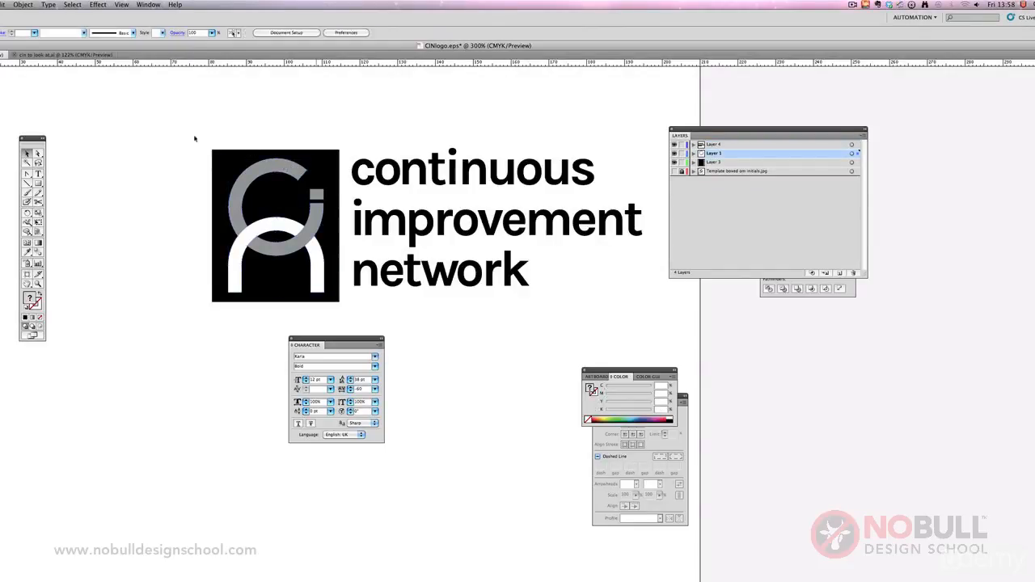
left_click_drag(162, 132, 341, 331)
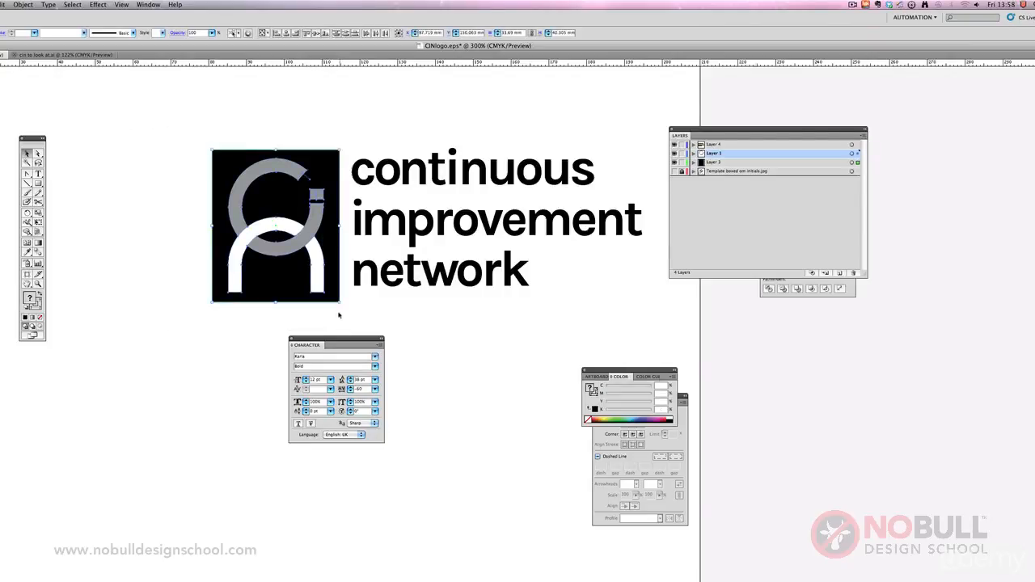
left_click(38, 222)
left_click_drag(336, 298, 280, 231)
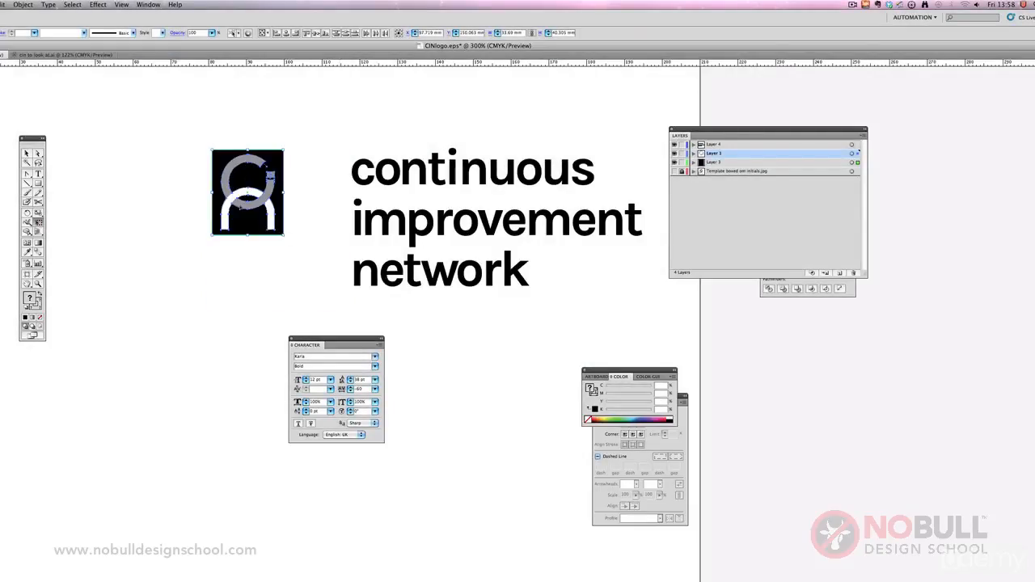
left_click_drag(227, 201, 117, 216)
left_click(25, 154)
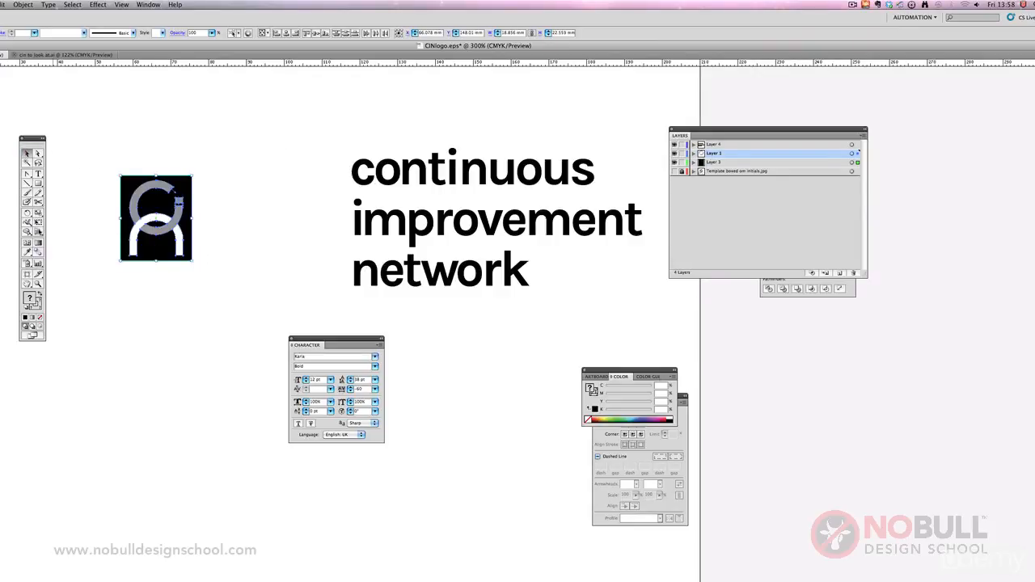
left_click(38, 223)
left_click_drag(191, 260, 218, 291)
left_click(28, 153)
left_click(115, 143)
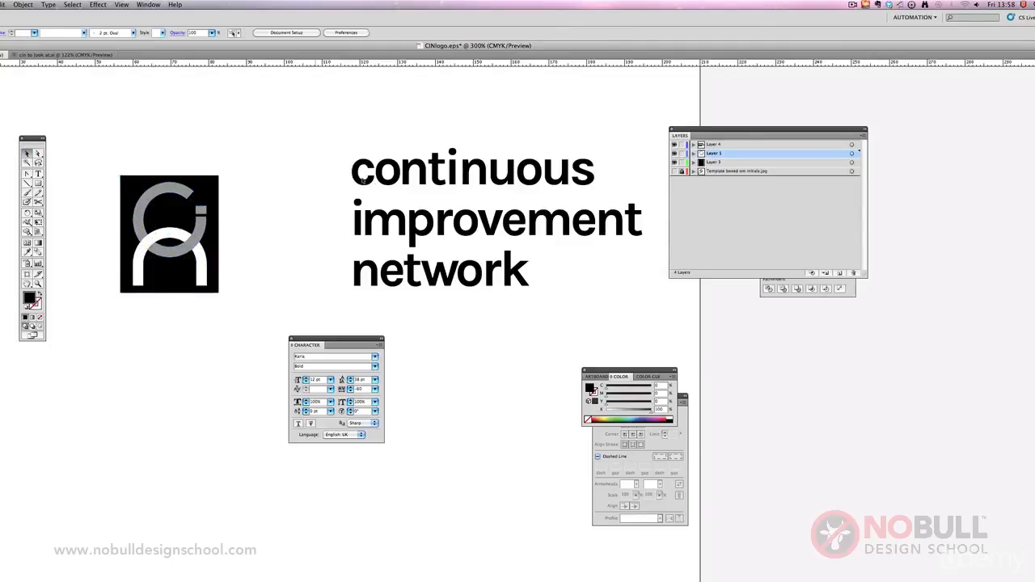
Step: With Layer 1 and Layer 3 locked again, move the text block beside the black box and scale it down to 34.62 pt, about 70 mm wide
left_click_drag(369, 190, 230, 202)
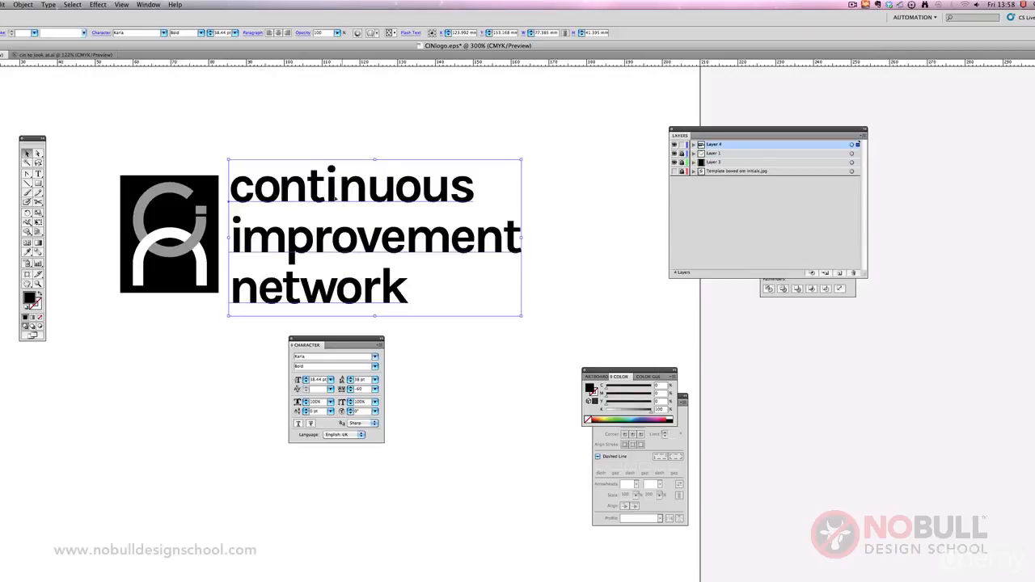
left_click_drag(521, 317, 493, 301)
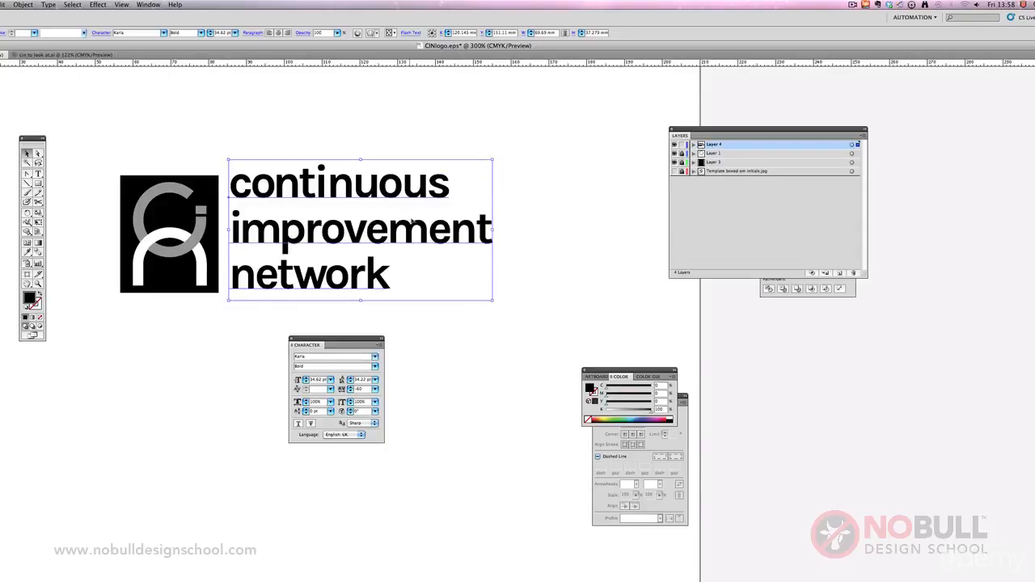
left_click_drag(411, 220, 413, 226)
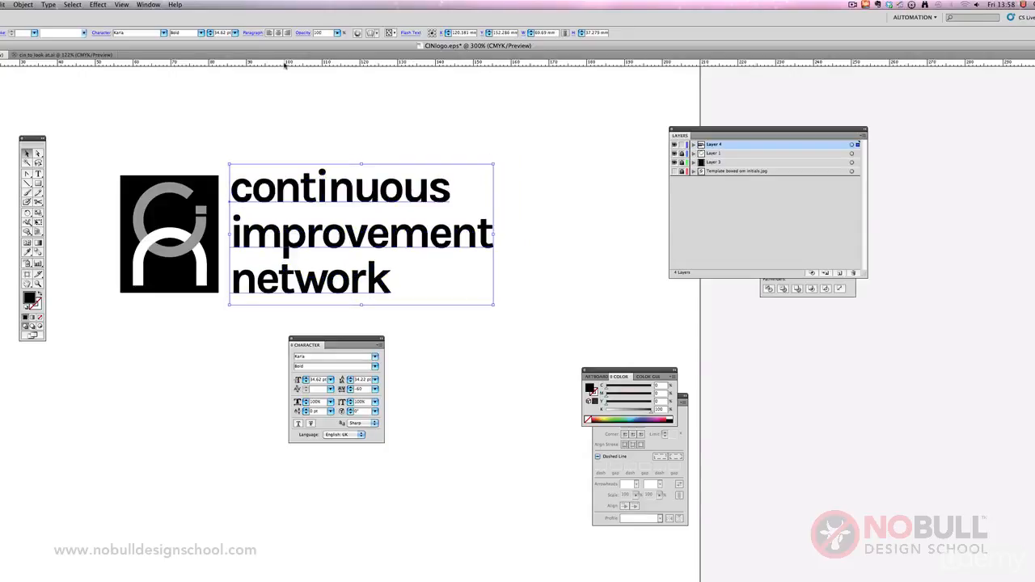
Step: Add a horizontal guide at the top edge of the black box and show the guides
left_click_drag(285, 64, 303, 175)
left_click(123, 5)
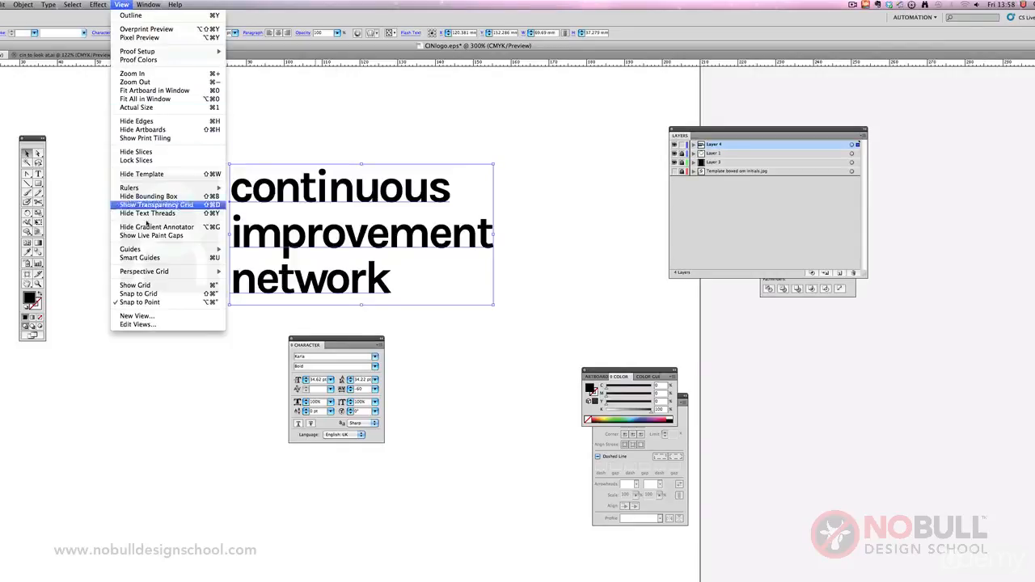
mouse_move(194, 249)
left_click(253, 249)
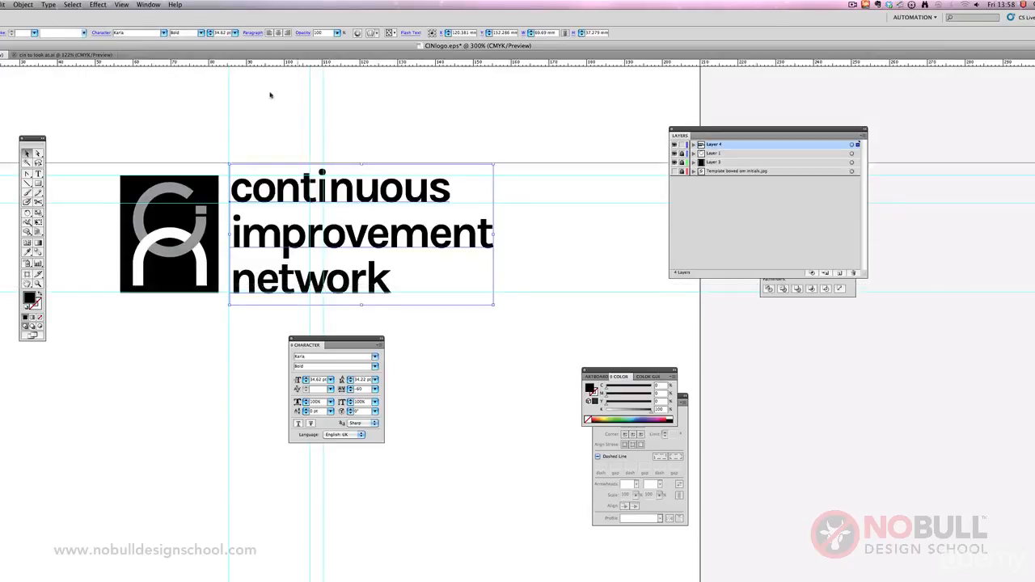
Step: Nudge the text block so its left edge meets the vertical guide and set its leading to 33 pt
scroll(270, 95, "up", 1)
left_click_drag(284, 274, 280, 272)
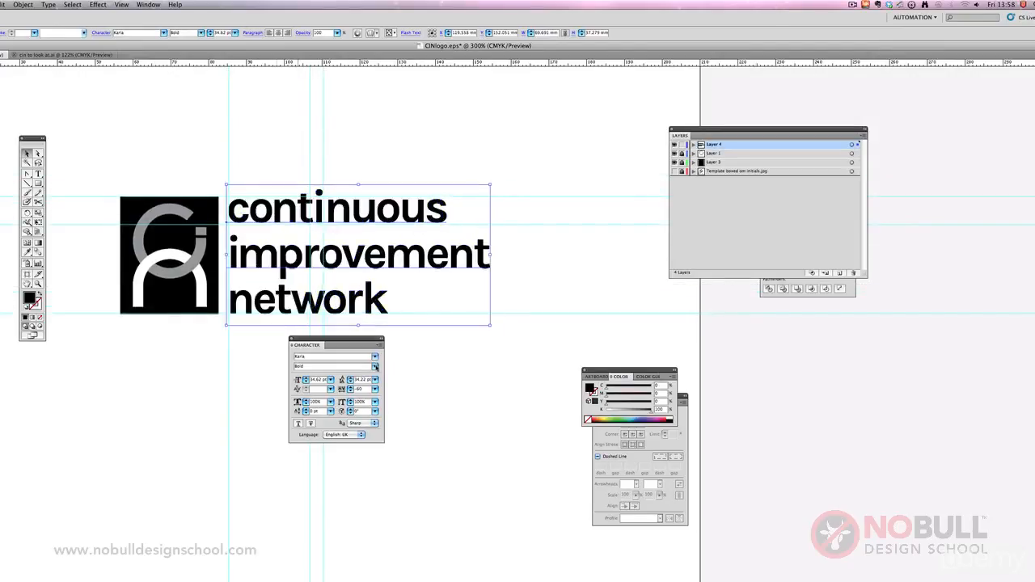
left_click(351, 383)
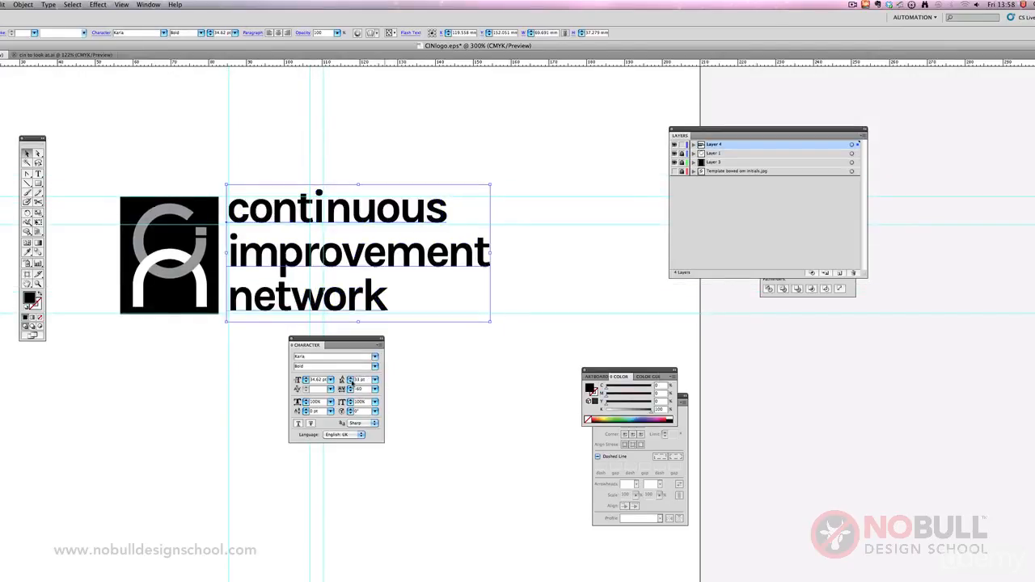
Step: Scale the text block up proportionally to 36.07 pt, about 72.6 mm wide, and realign its left edge with the vertical guide
left_click_drag(489, 322, 497, 325)
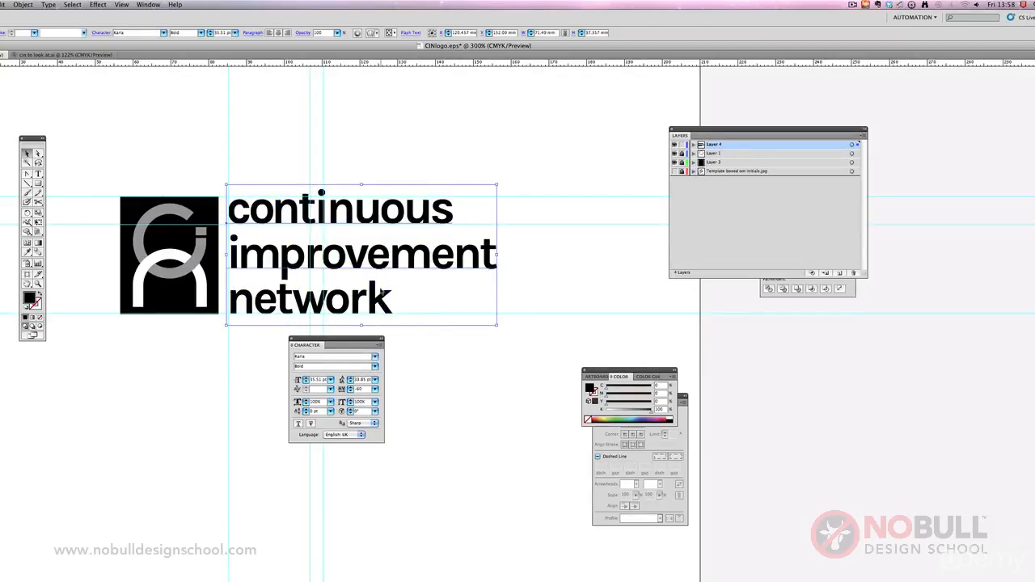
left_click_drag(381, 293, 383, 297)
mouse_move(501, 184)
left_mouse_down()
mouse_move(525, 192)
mouse_move(507, 181)
left_mouse_up()
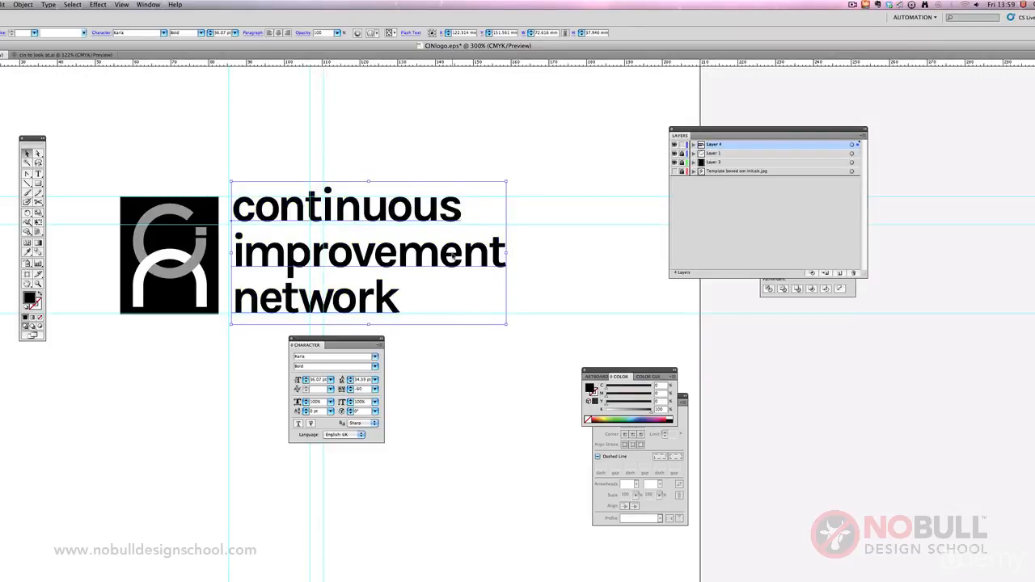
left_click_drag(453, 255, 448, 256)
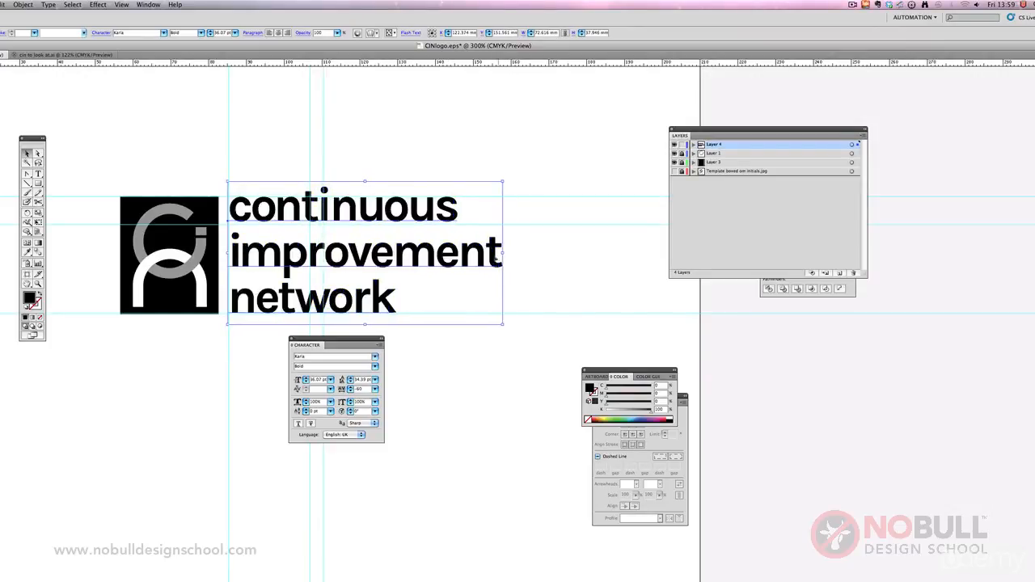
Step: Deselect the text block and hide the guides
left_click(38, 153)
left_click(121, 149)
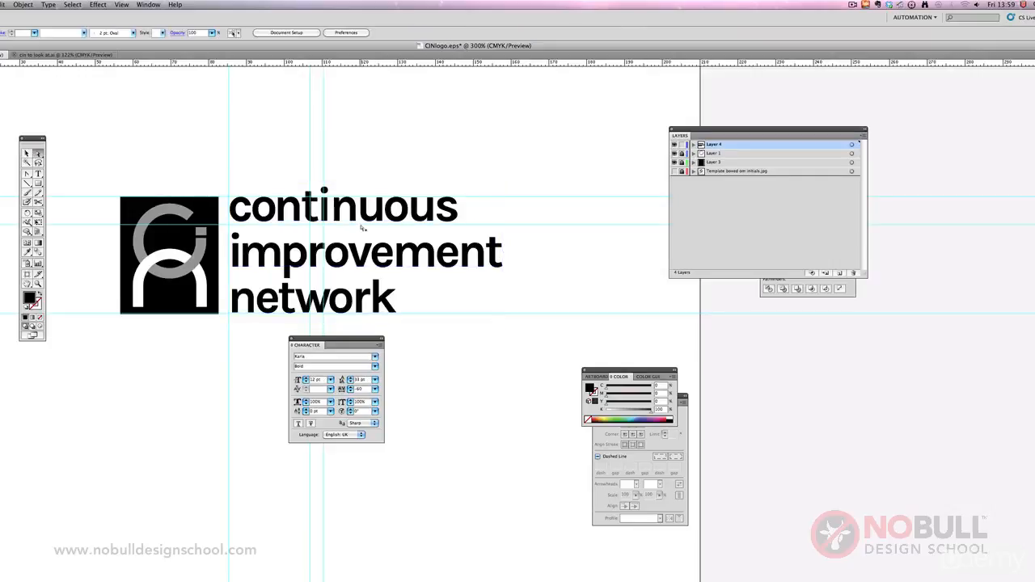
left_click(121, 5)
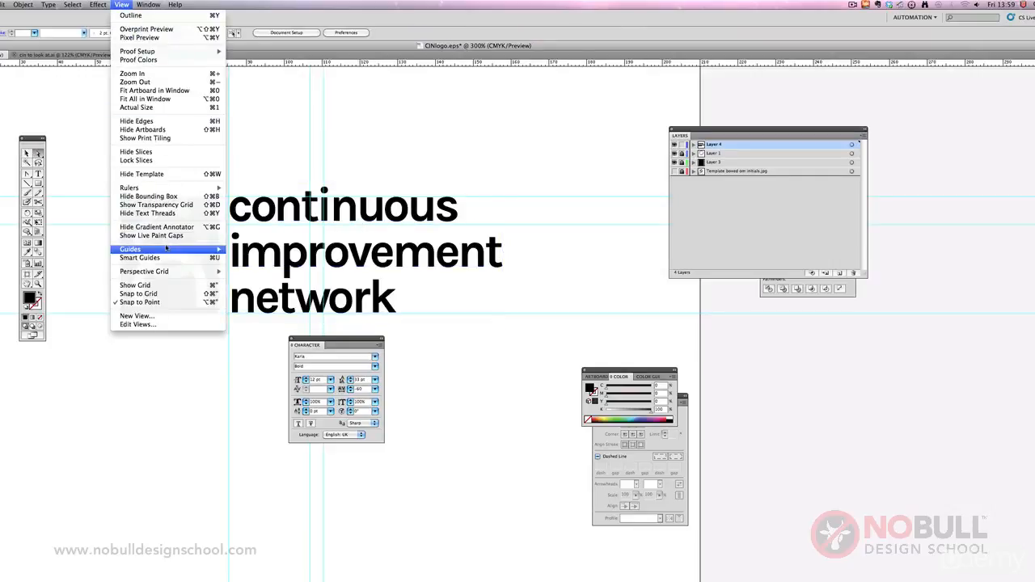
mouse_move(170, 249)
left_click(253, 249)
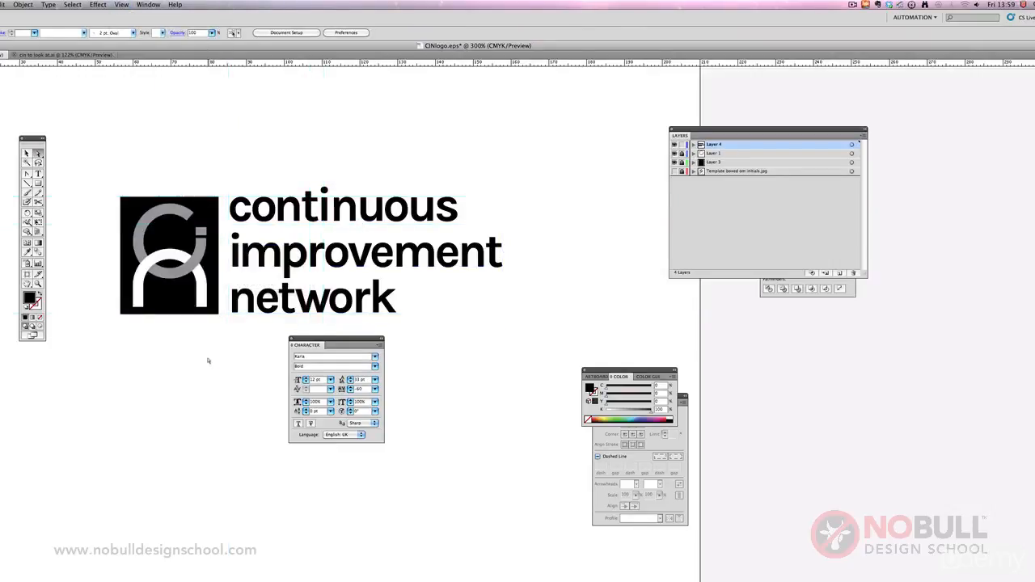
Step: Set the leading of the three-line text block to 32 pt and show the guides again
left_click(304, 303)
left_click(349, 382)
left_click(349, 381)
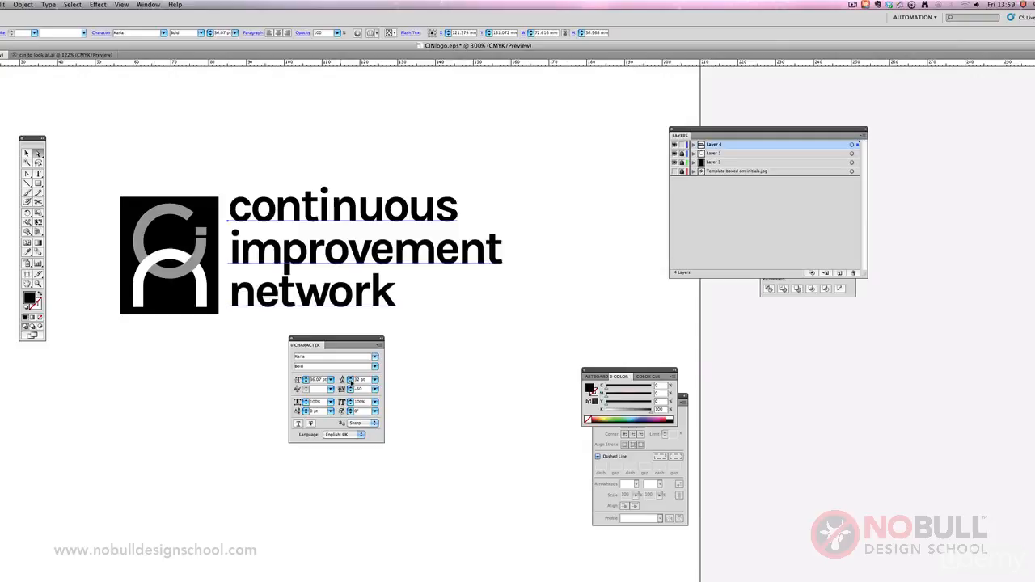
left_click(120, 5)
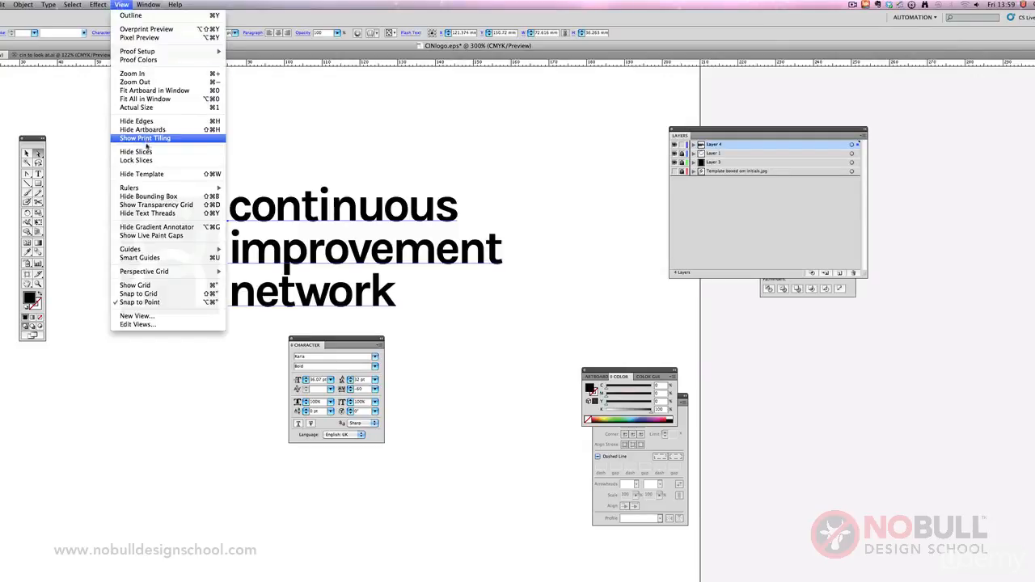
mouse_move(177, 252)
left_click(252, 249)
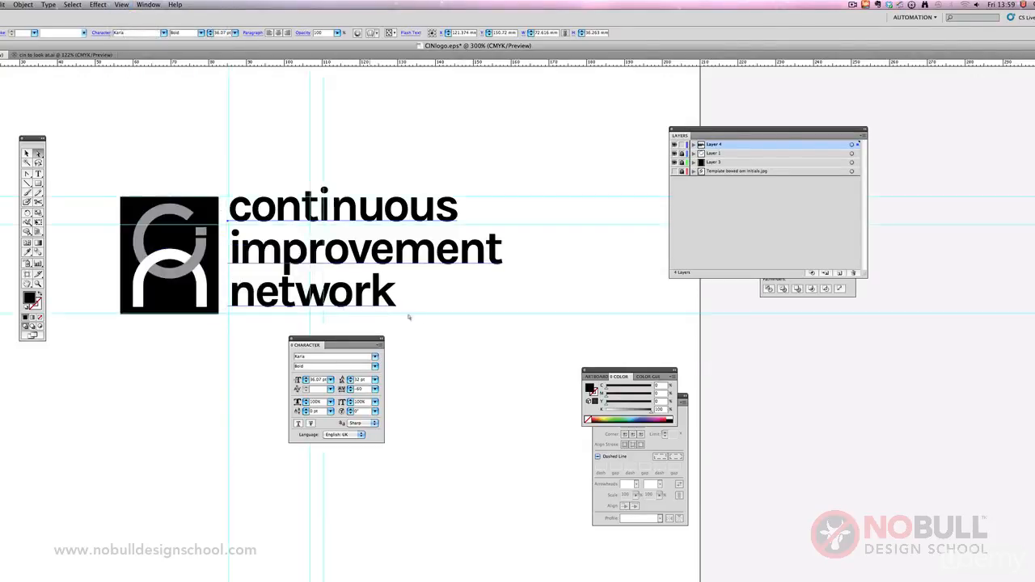
Step: Enlarge the text block to 38.18 pt, about 76.9 mm wide, fit it between the horizontal guides, and deselect it
left_click(26, 153)
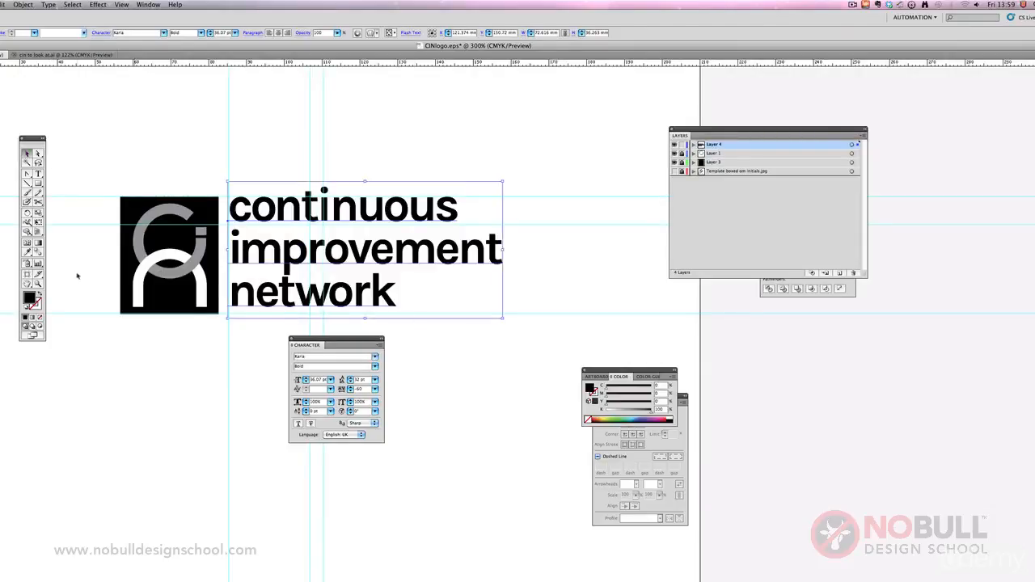
left_click(38, 222)
left_click_drag(503, 319, 518, 327)
left_click_drag(354, 302, 357, 303)
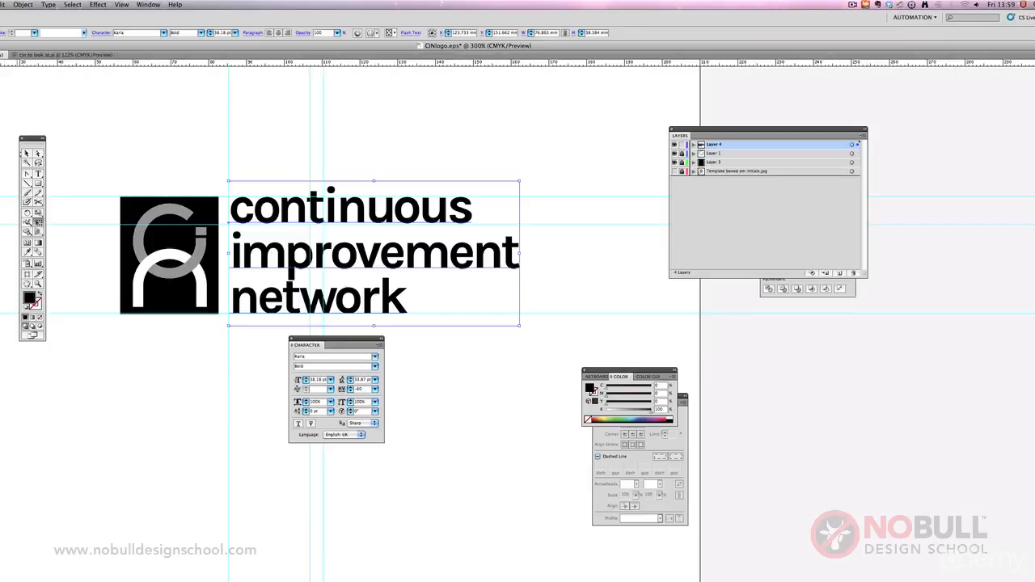
left_click(372, 240)
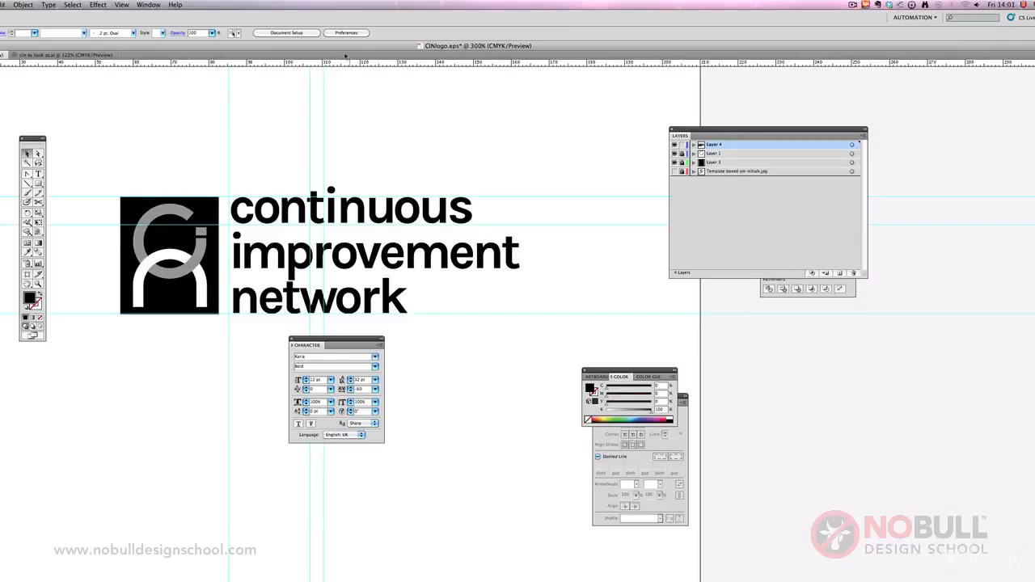
Step: Add vertical guides at the left edge of the black box and at the right end of "improvement"
left_click_drag(345, 47, 350, 47)
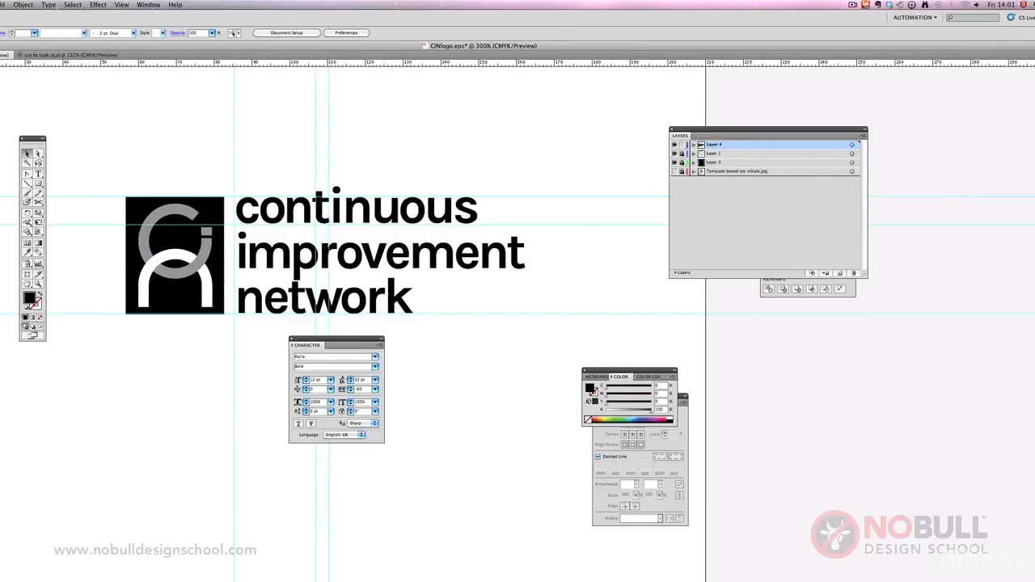
left_click_drag(3, 194, 126, 195)
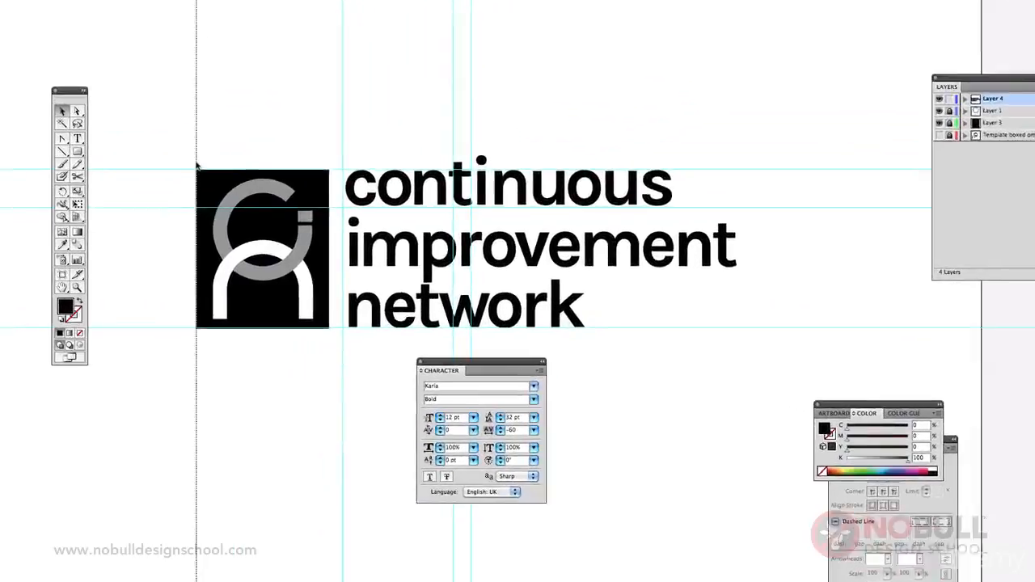
left_click_drag(197, 164, 197, 164)
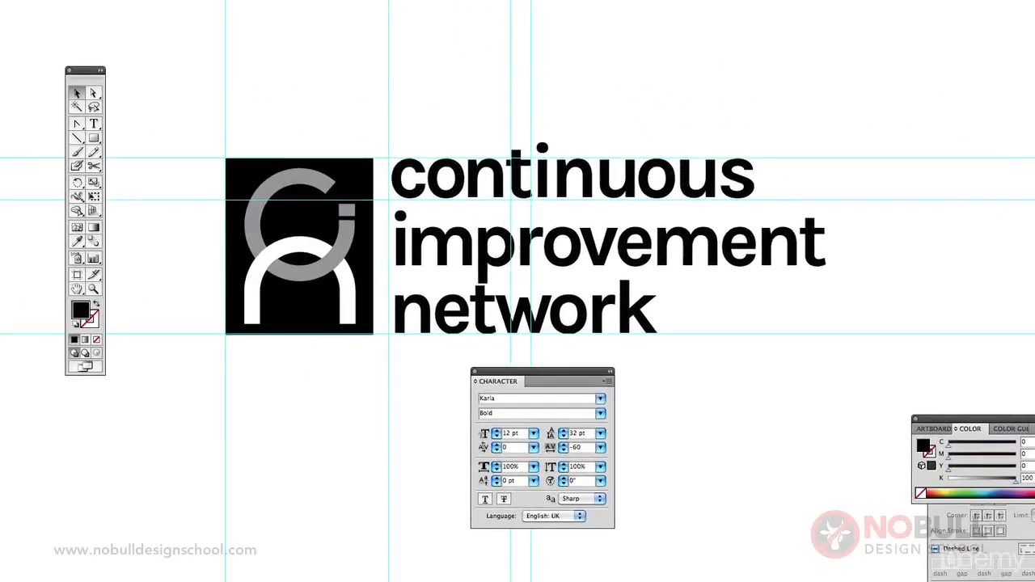
left_click_drag(0, 319, 826, 316)
Step: Move the Character panel clear of the logo and start a new text line reading "crowd" below the black box
left_click_drag(545, 371, 939, 167)
key("t")
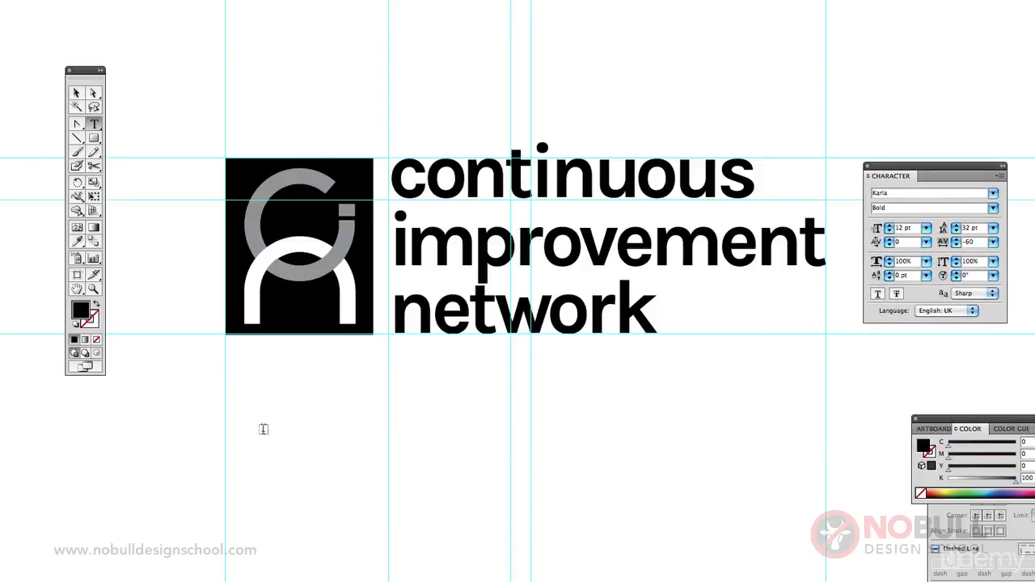
left_click(230, 386)
type("crowd")
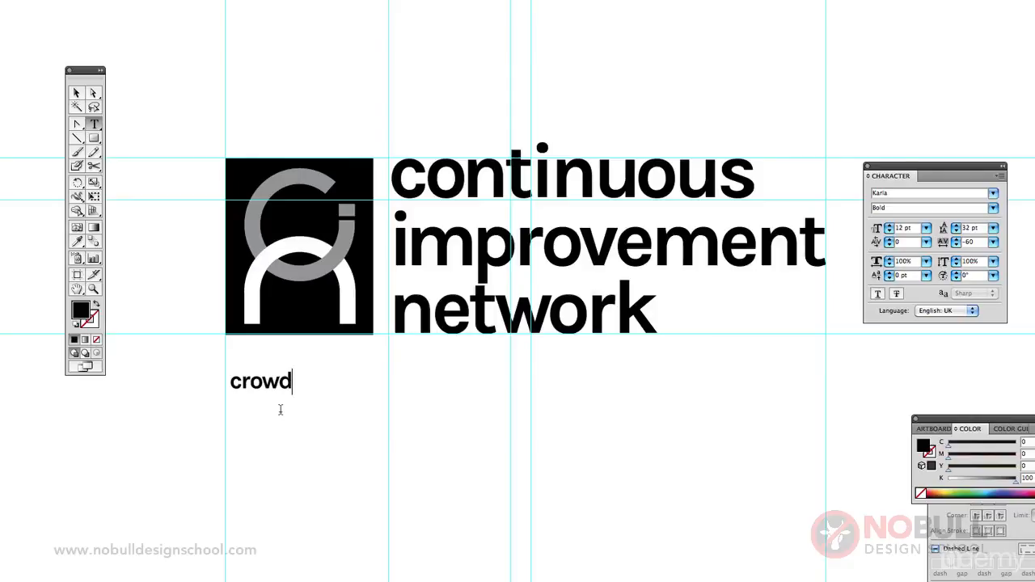